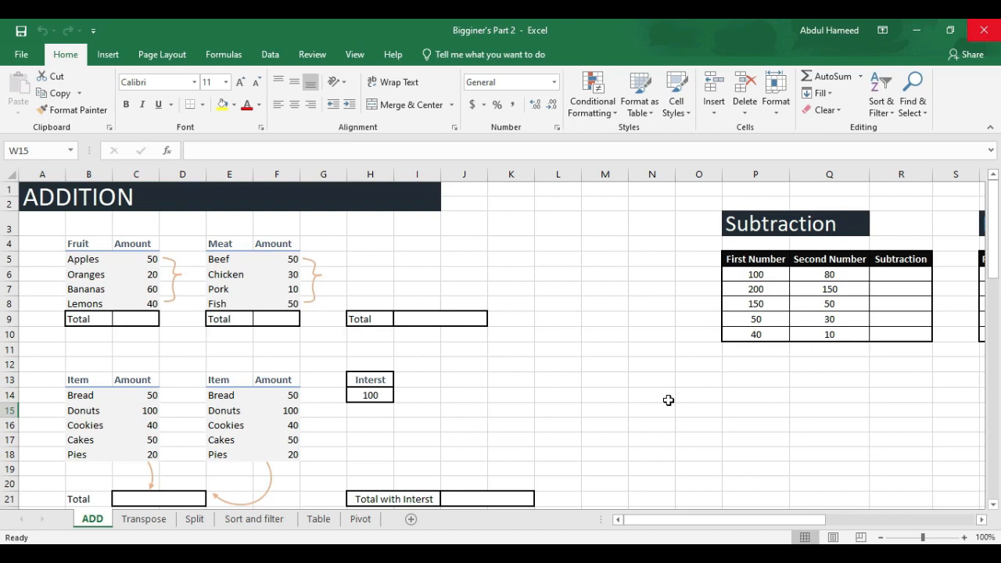
Step: Look over the ADD, Transpose, Split, Sort and filter, and Table sheets, ending back on the ADD sheet
scroll(668, 401, right, 2)
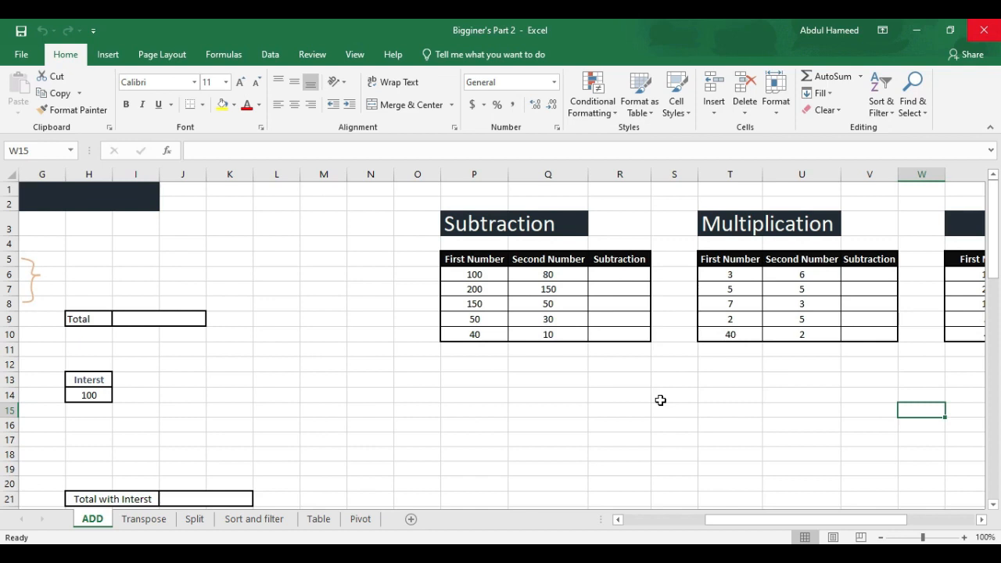
scroll(660, 400, left, 2)
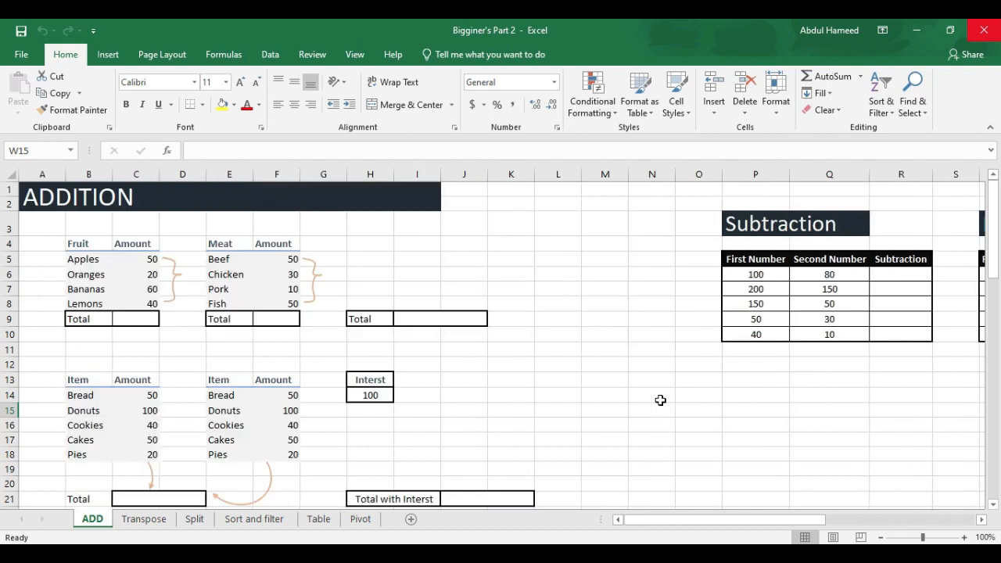
click(144, 520)
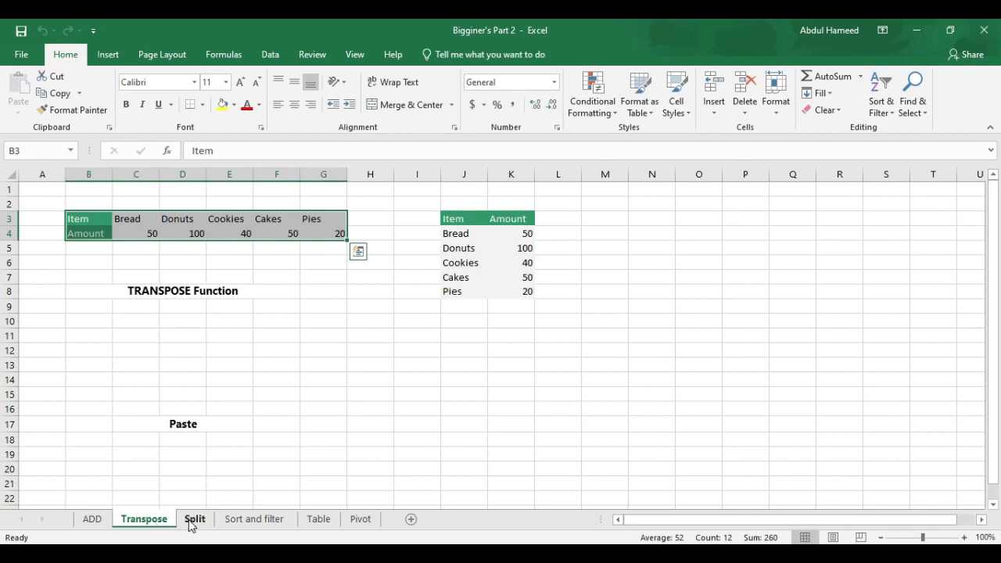
click(193, 521)
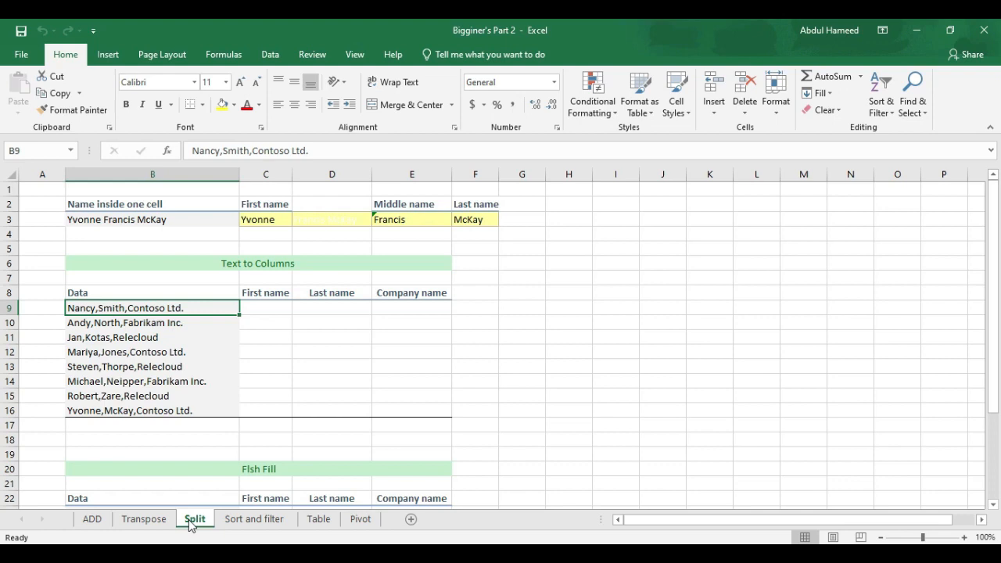
click(249, 518)
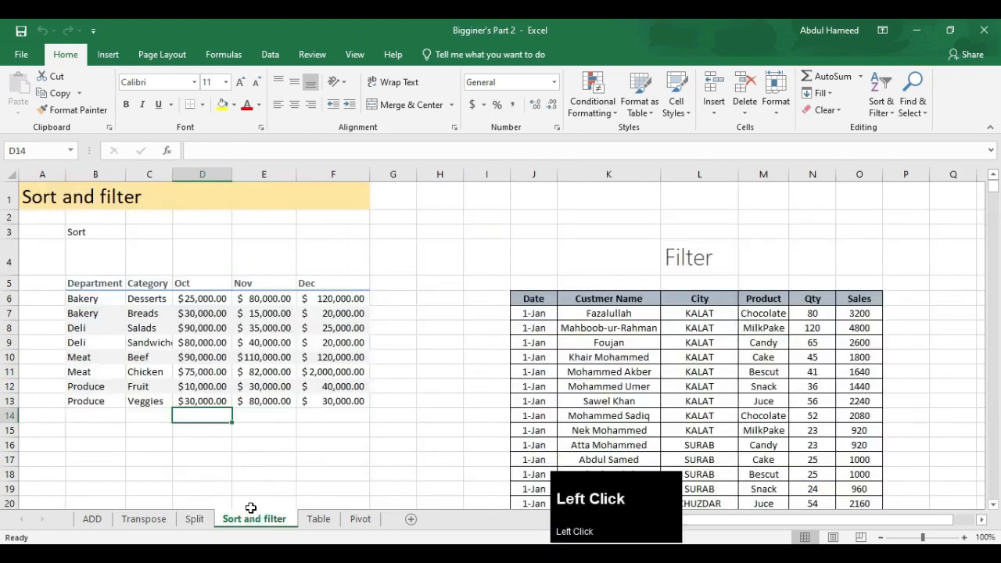
click(320, 520)
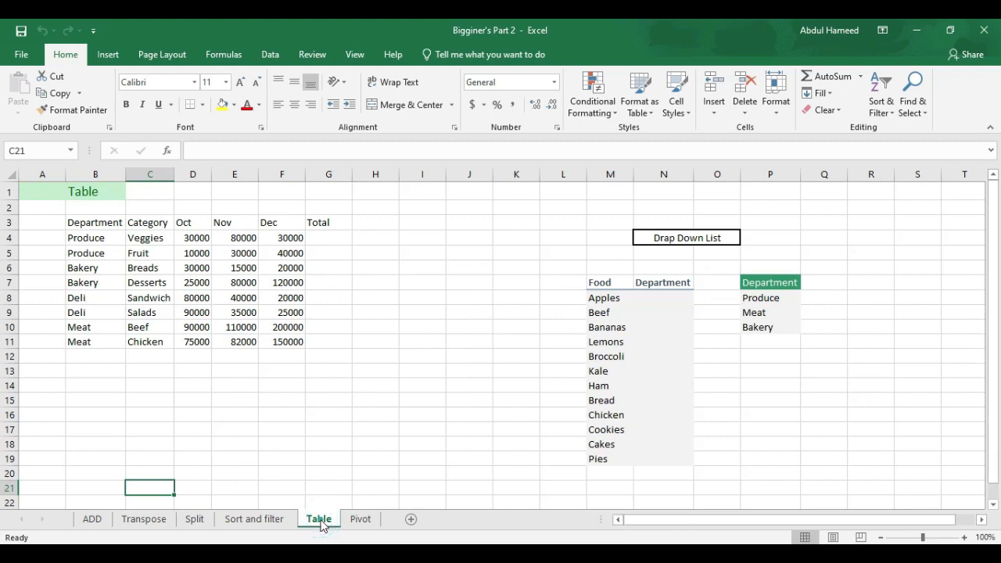
click(97, 530)
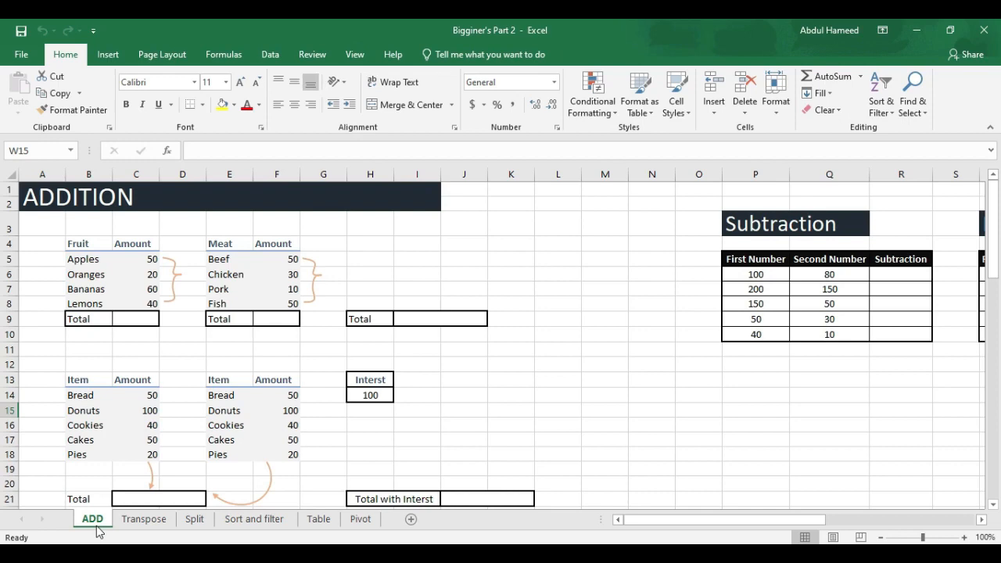
click(152, 349)
drag(134, 257, 156, 283)
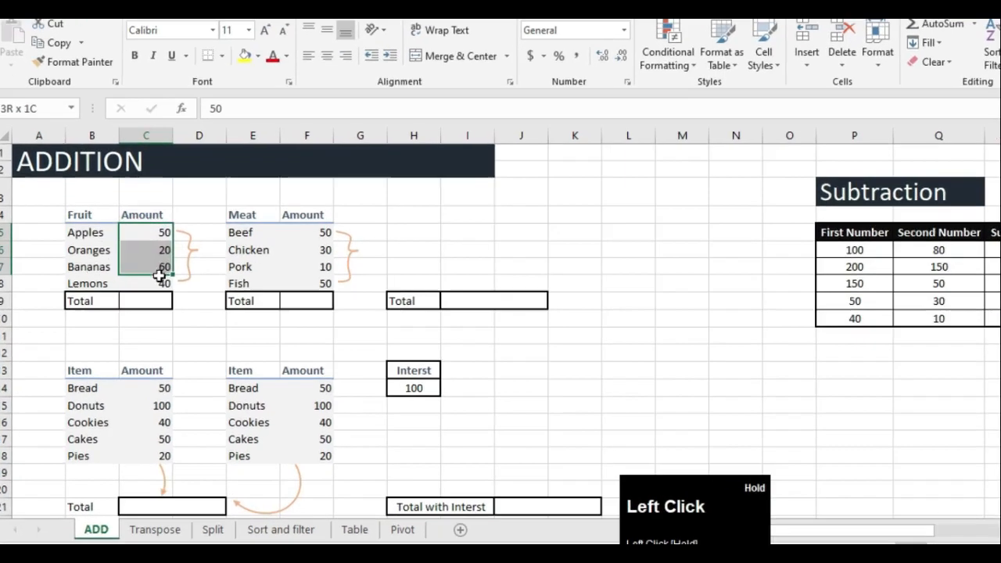
click(143, 300)
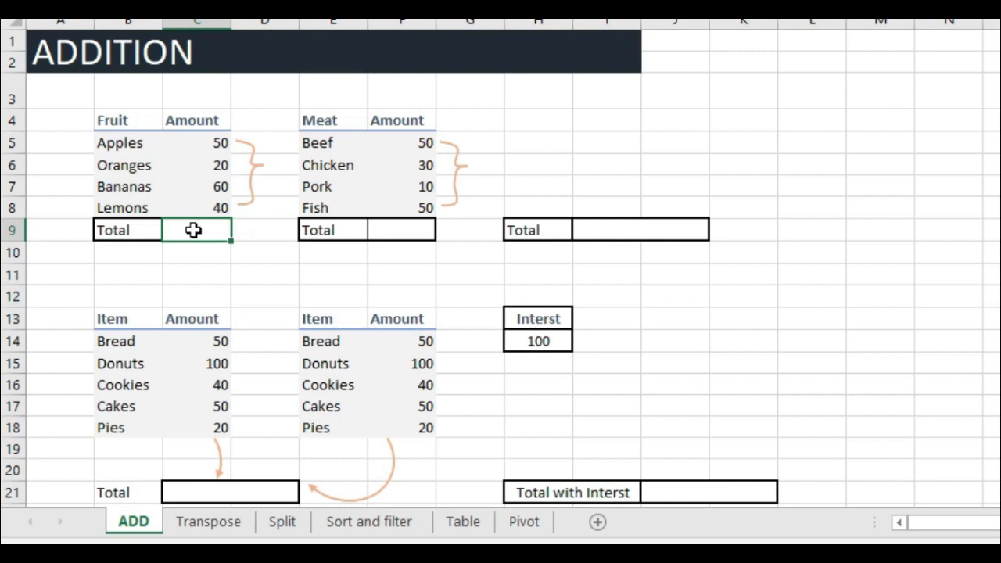
click(193, 230)
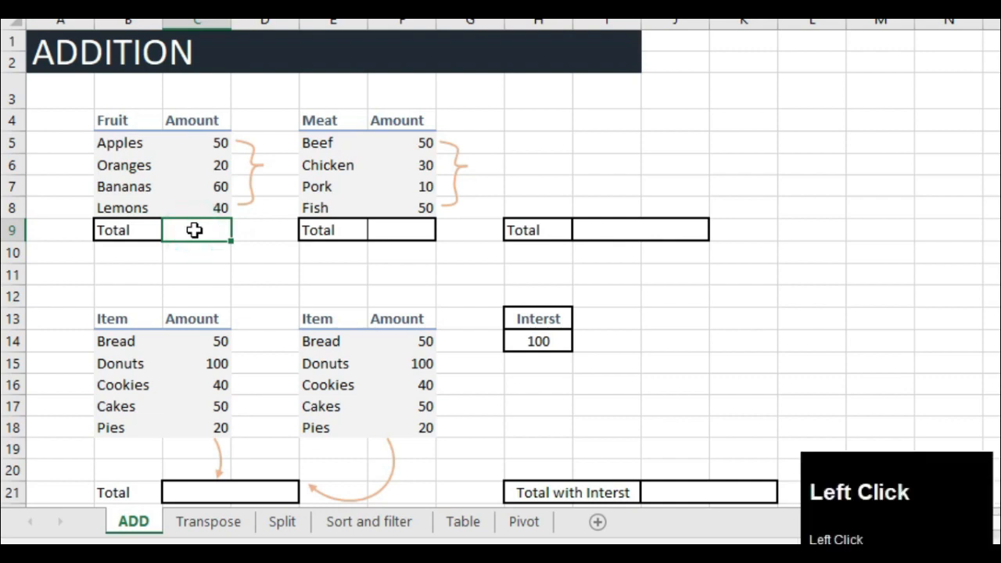
text(=)
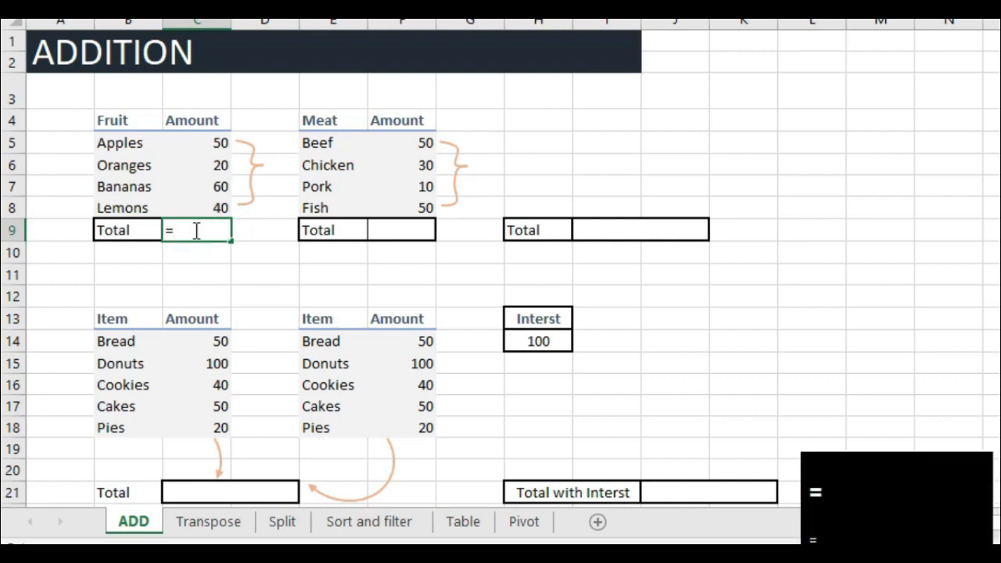
text(sum)
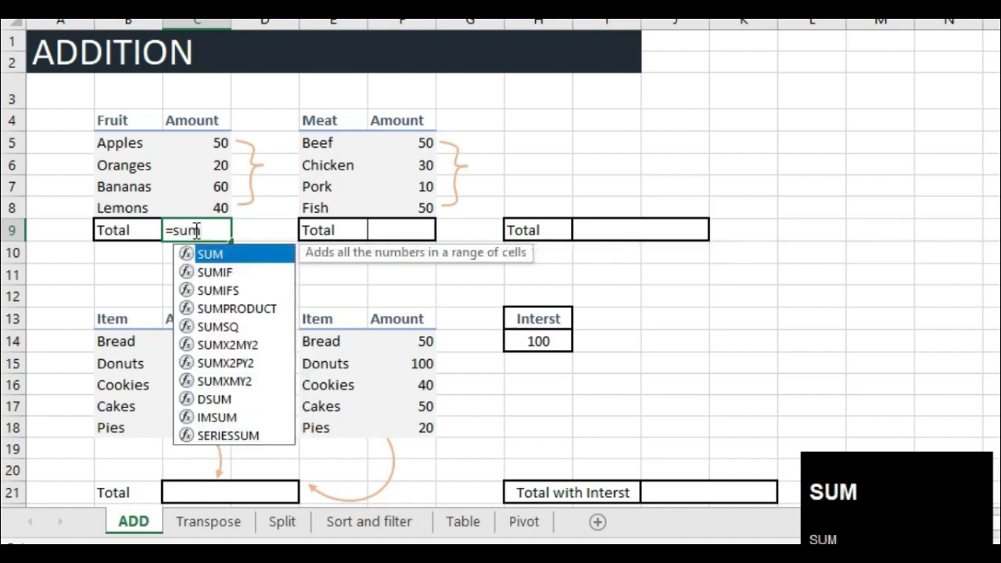
text(()
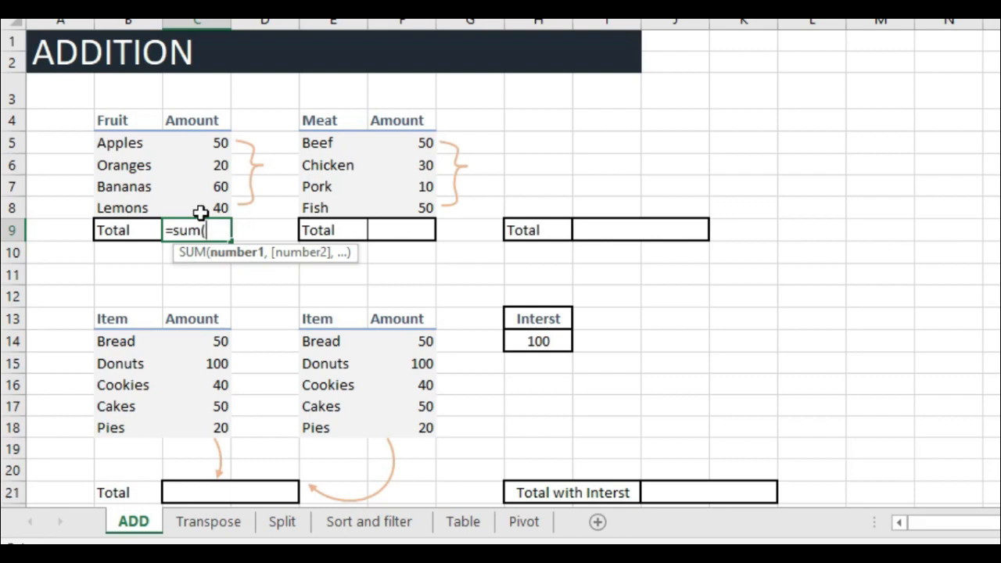
drag(204, 142, 208, 207)
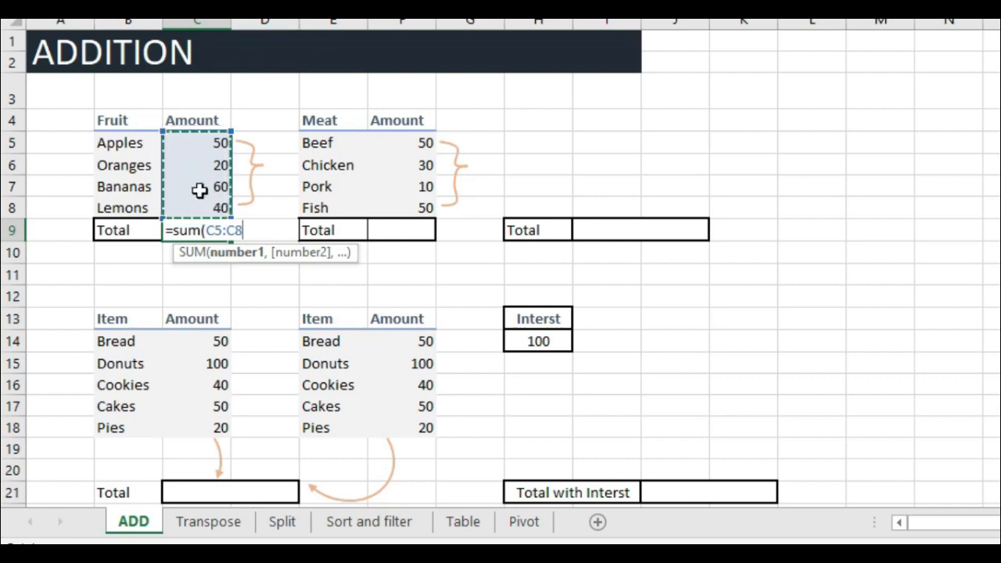
drag(196, 143, 196, 208)
key(Escape)
Step: Total the fruit amounts in cell C9 with the formula =sum(c5:c8)
text(=)
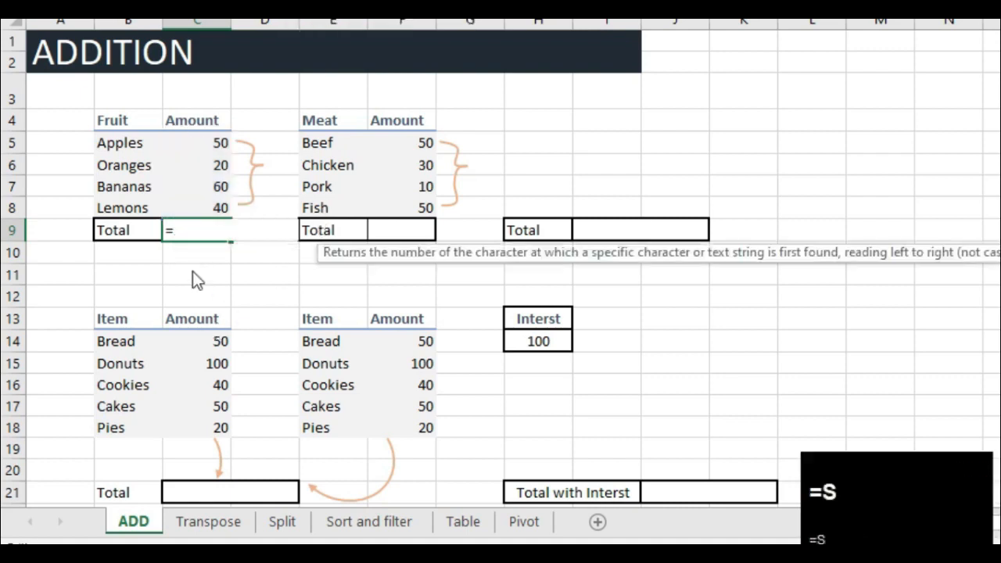
text(sum()
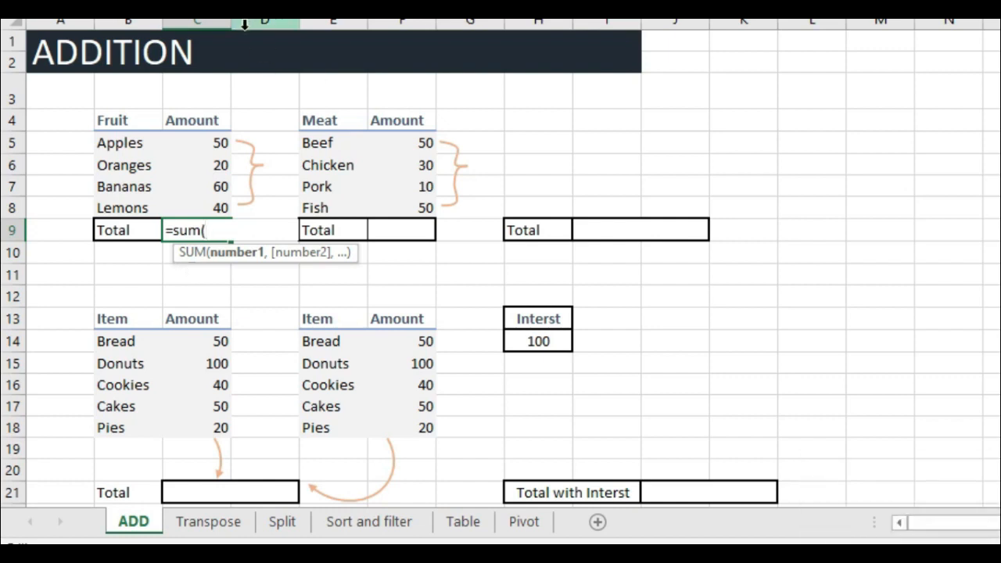
text(c)
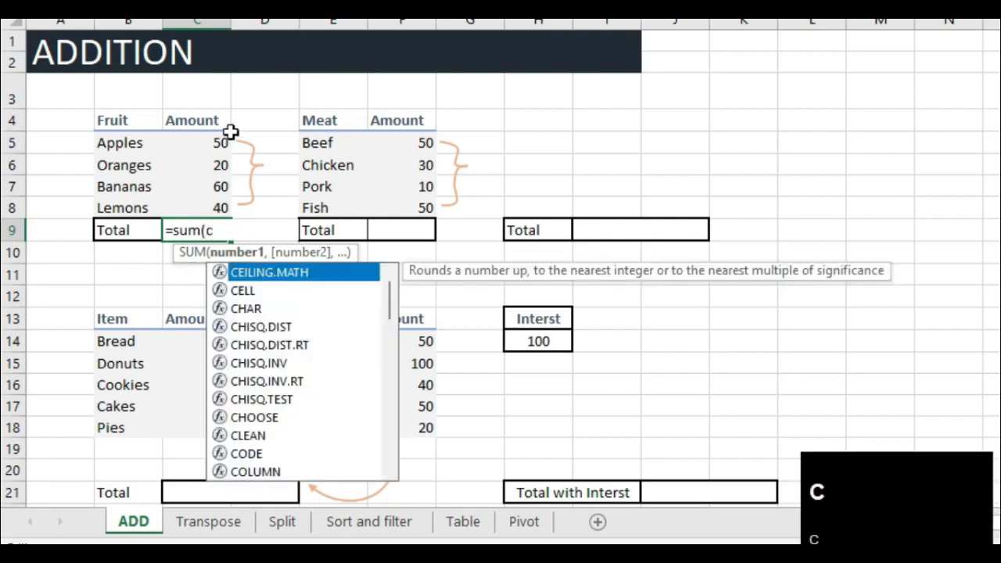
text(5:)
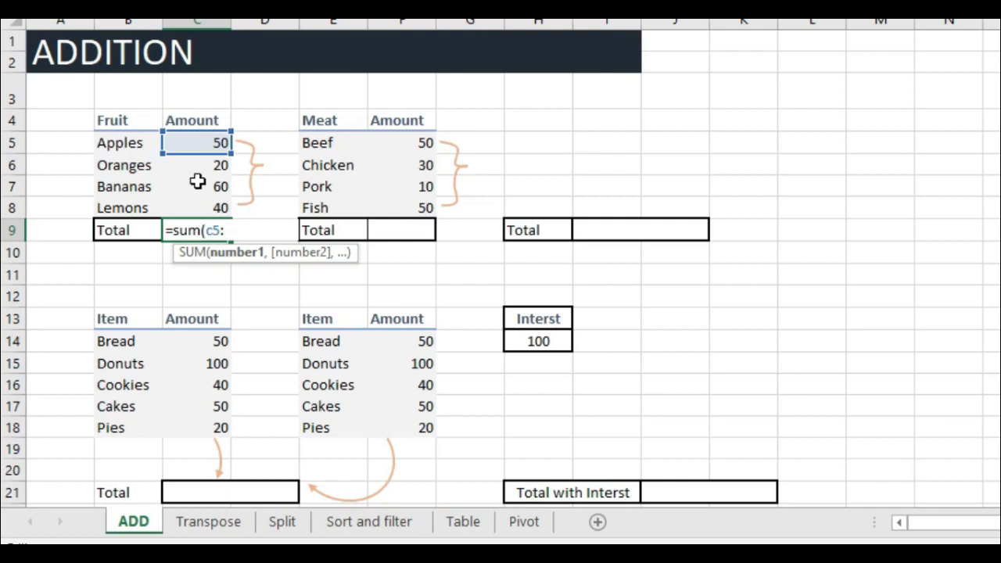
text(c8)
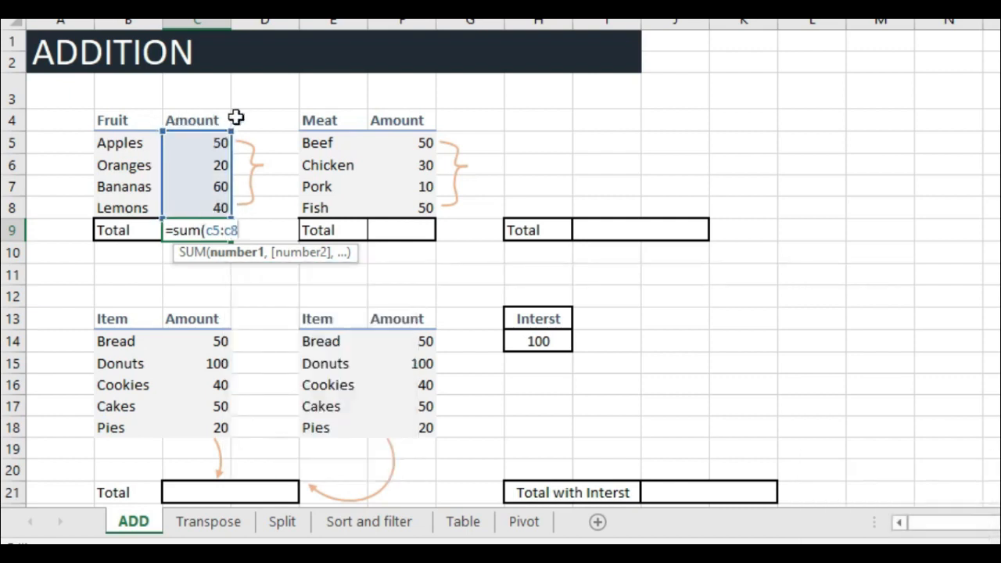
key(Return)
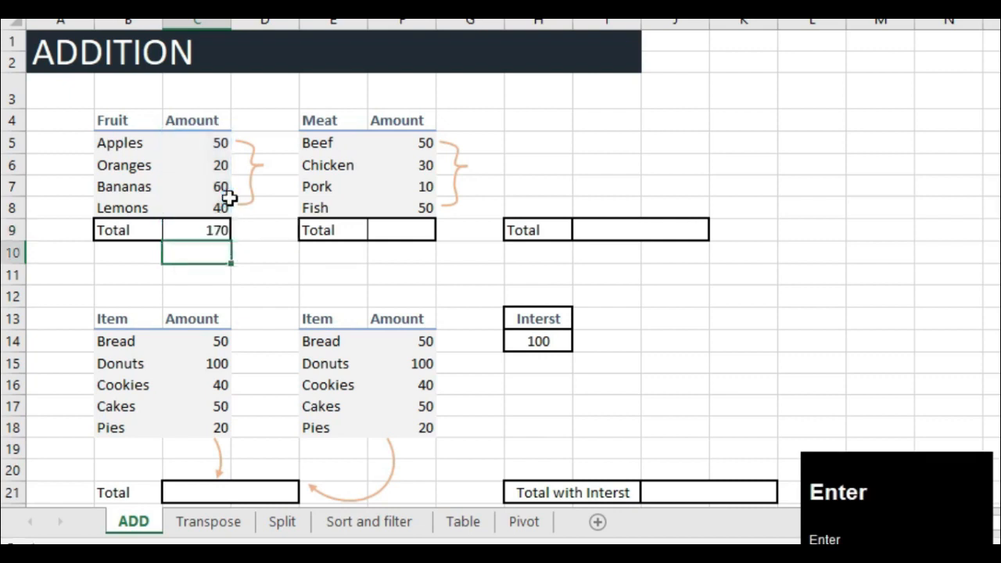
click(208, 229)
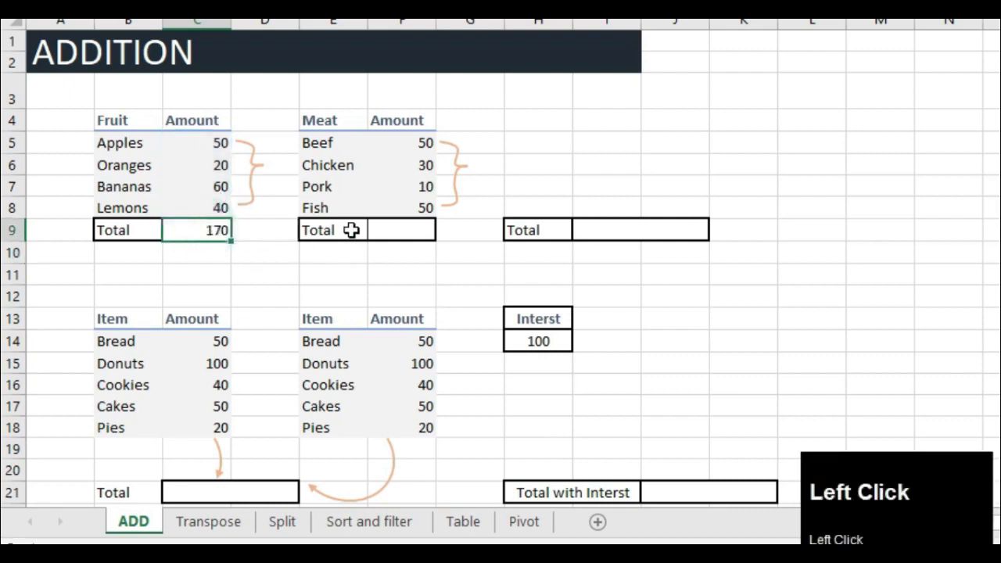
Step: Try AutoSum over F5:F8 for the meat total in cell F9, and undo the entry
drag(400, 144, 401, 208)
click(398, 230)
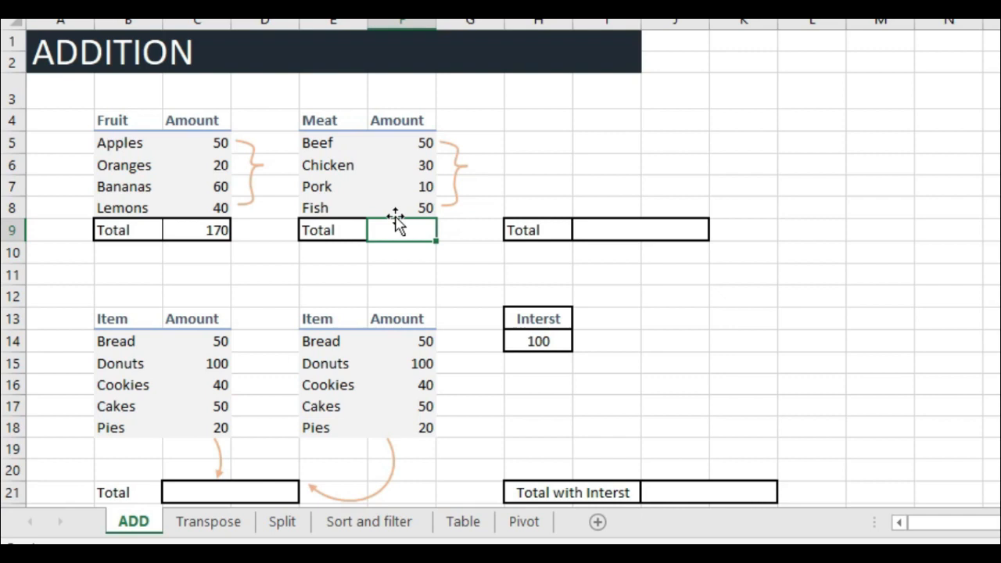
click(398, 227)
key(alt+equal)
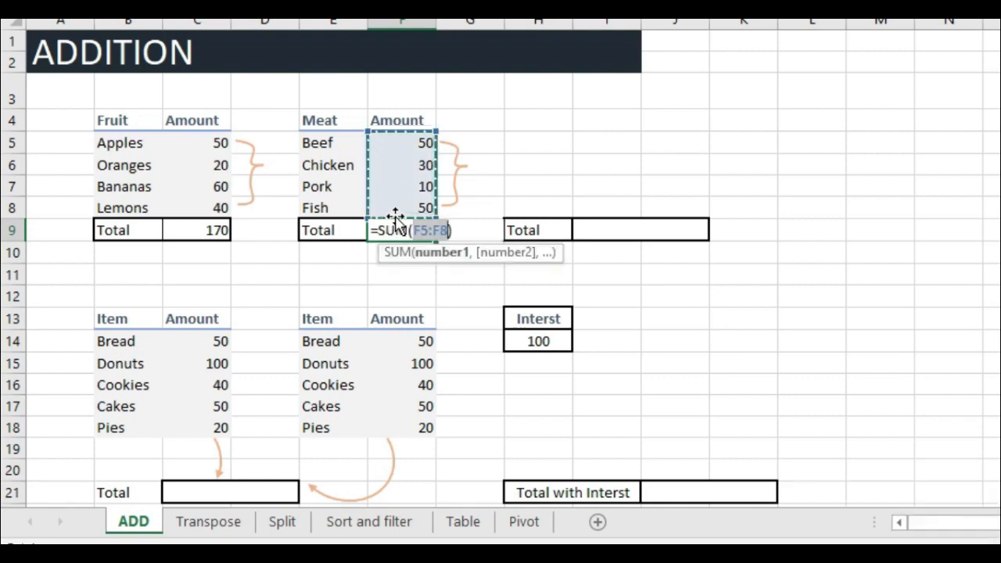
click(467, 252)
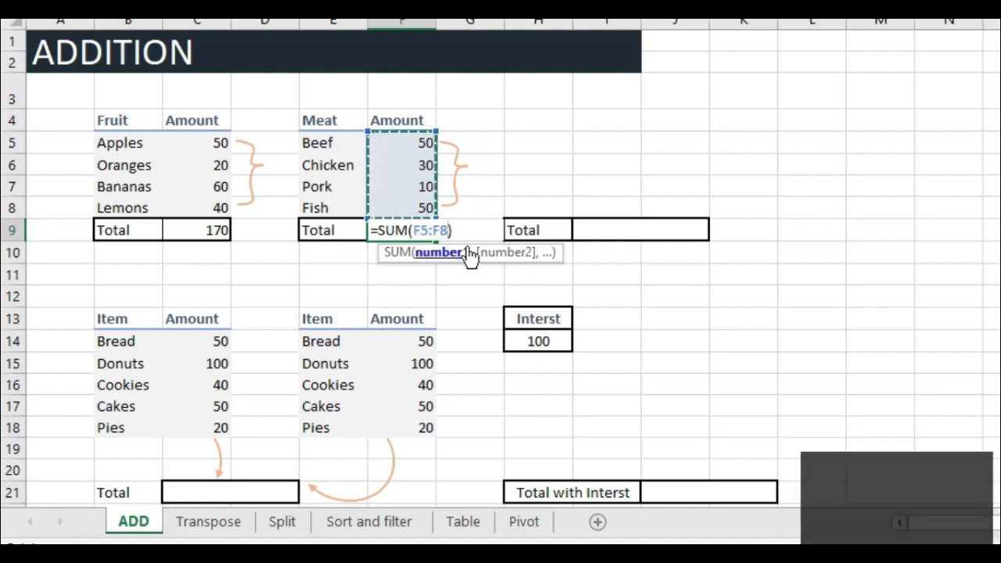
key(Return)
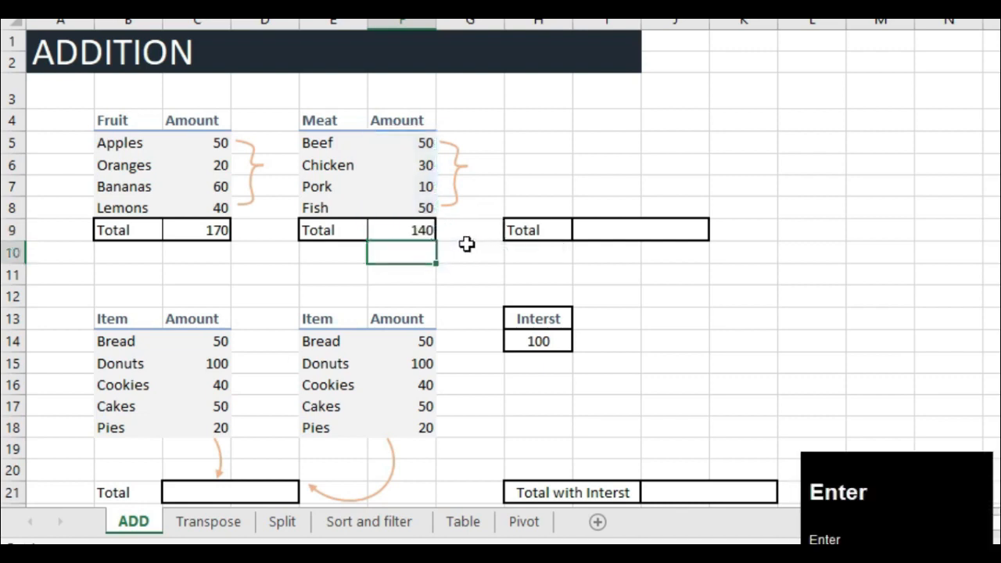
click(391, 225)
key(ctrl+z)
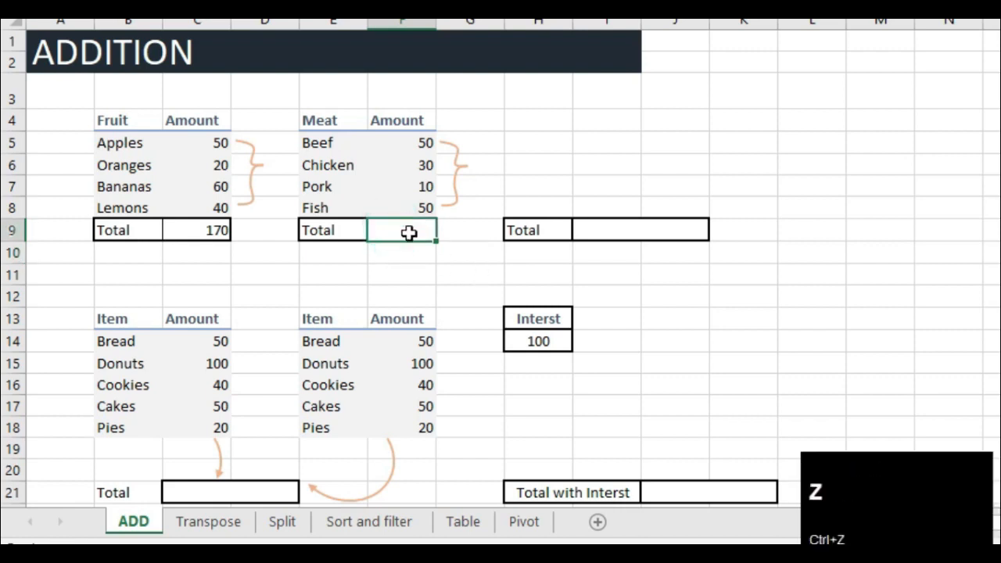
Step: Total the meat amounts F5:F8 in cell F9 using AutoSum
key(alt+equal)
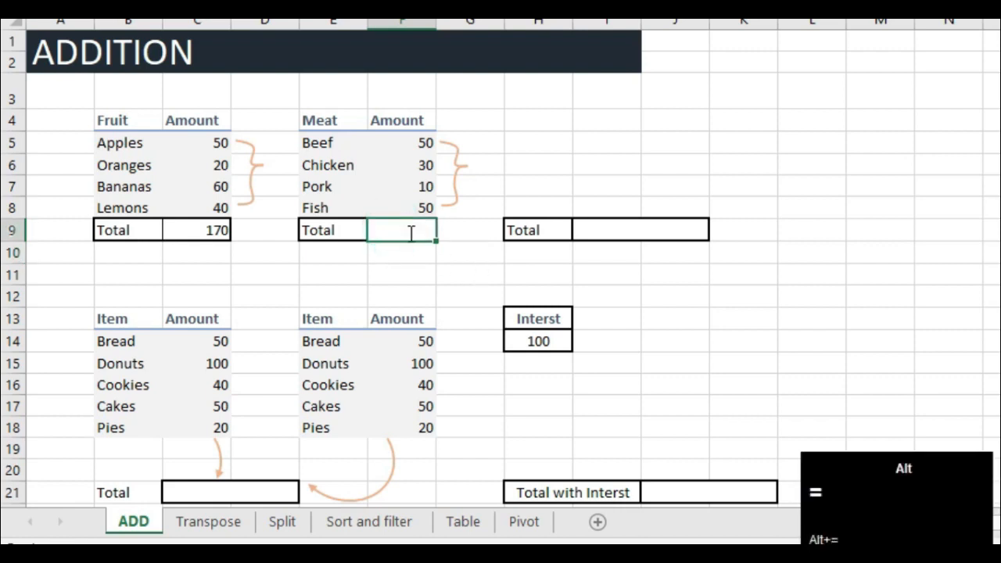
key(Return)
Step: Add the fruit and meat totals in the merged Total cell I9 with the formula =c9+F9
click(613, 231)
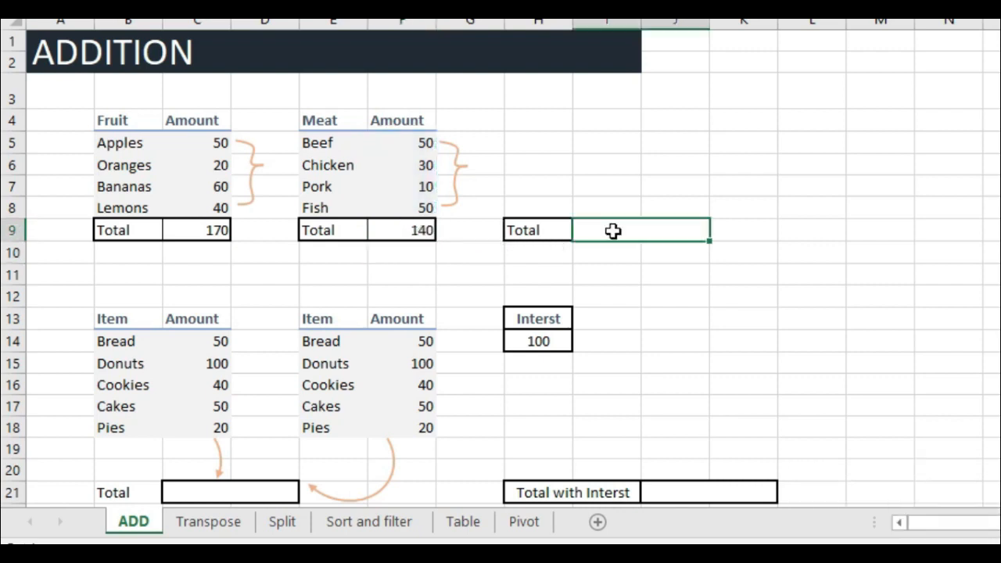
click(194, 230)
click(397, 230)
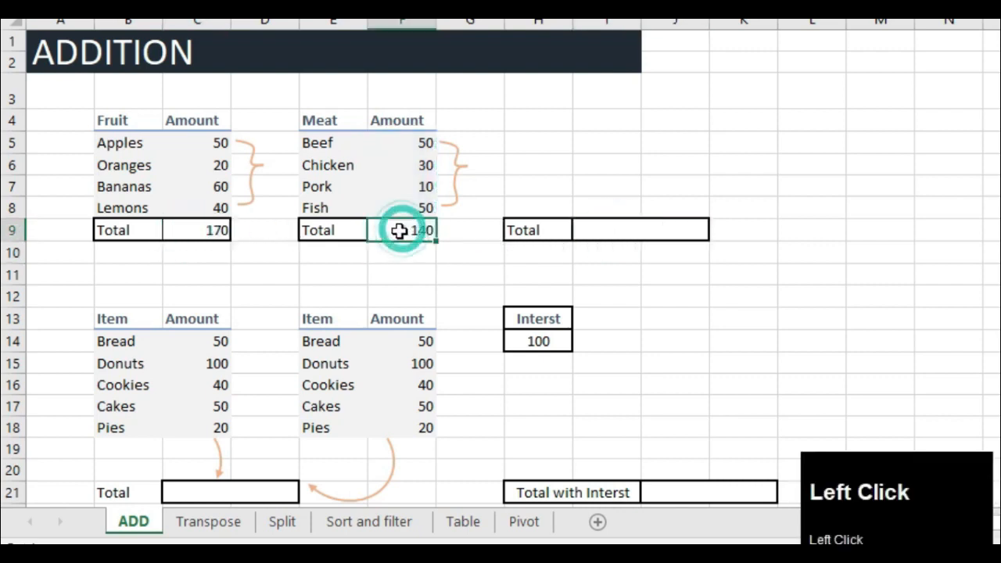
click(626, 228)
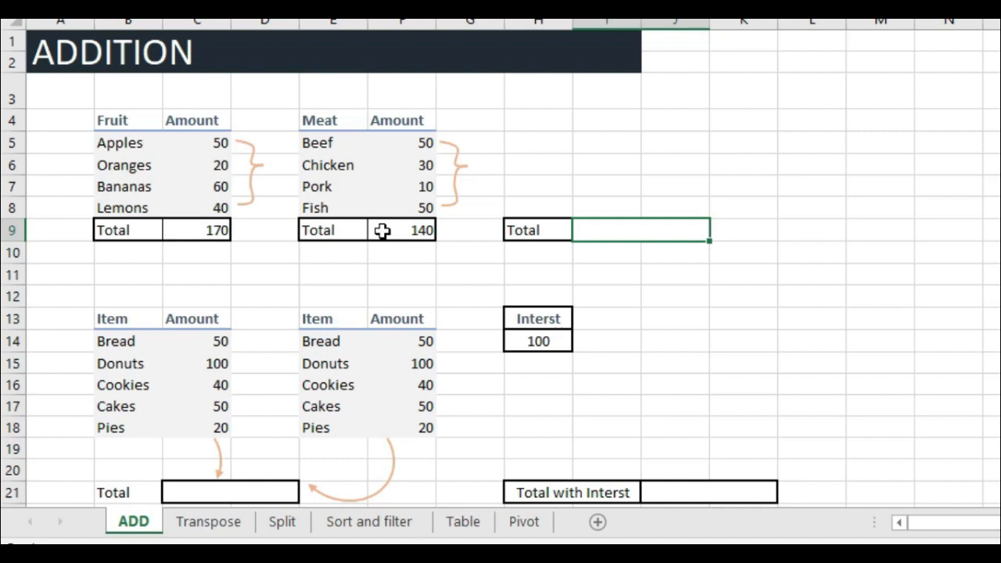
text(=)
text(c9)
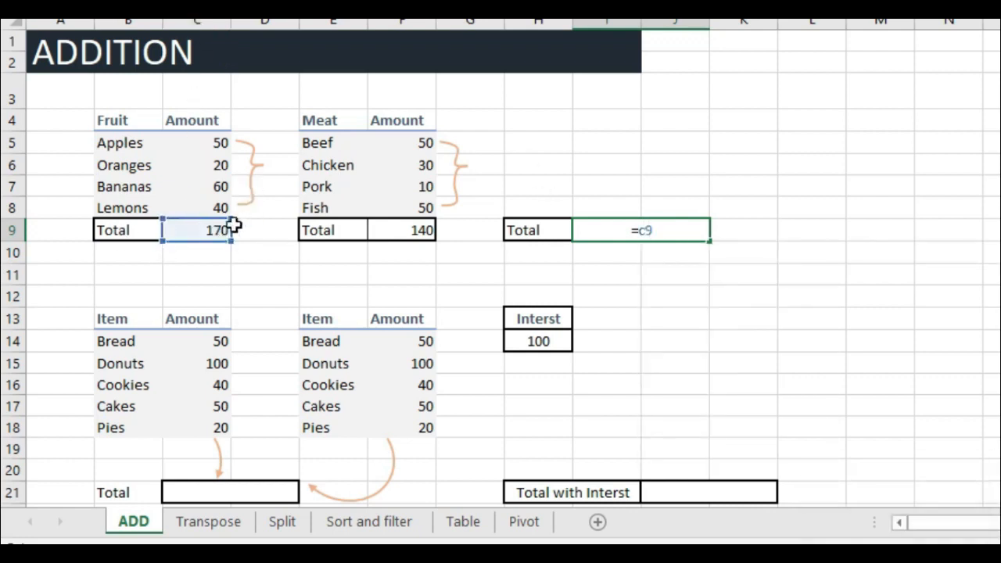
text(+)
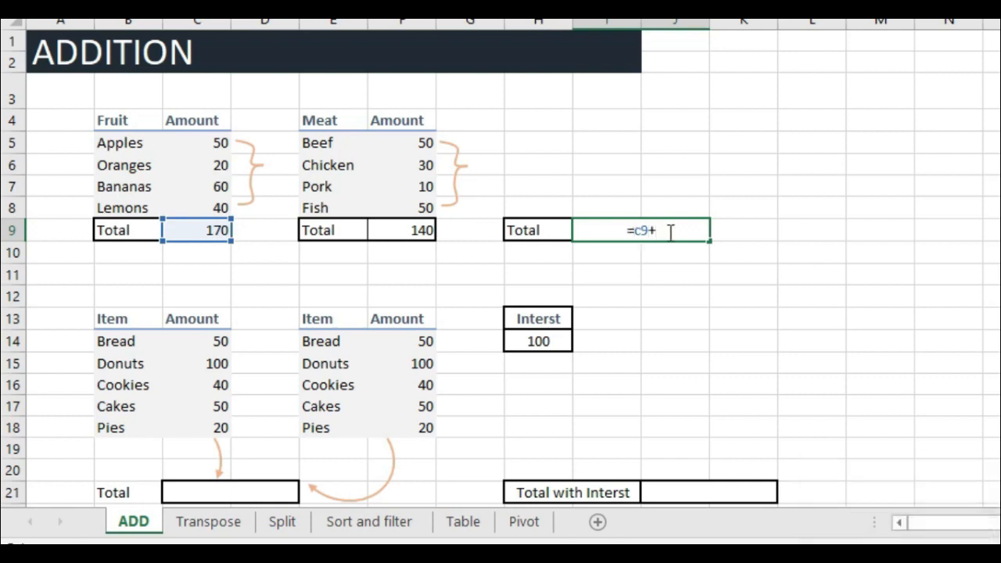
click(415, 229)
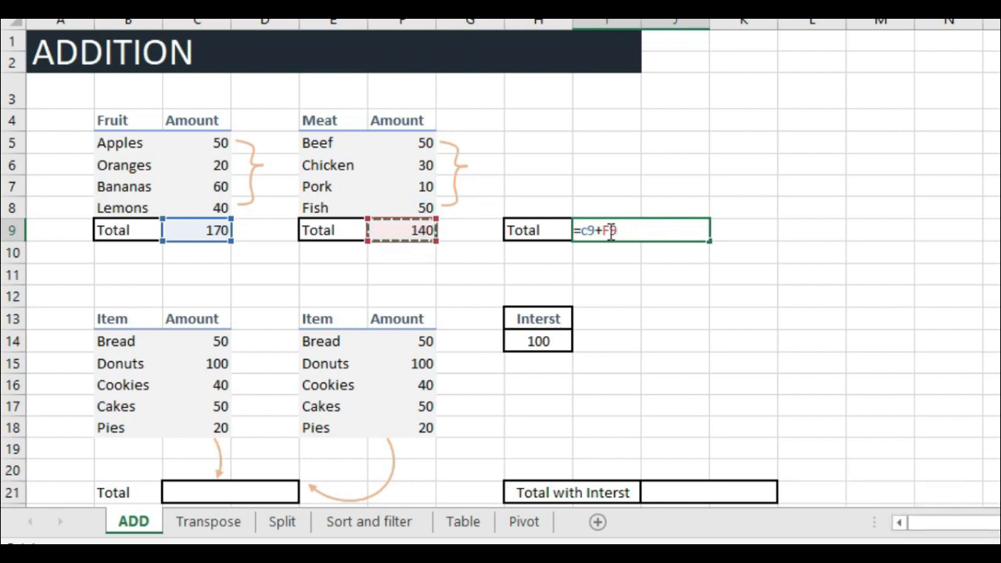
key(Return)
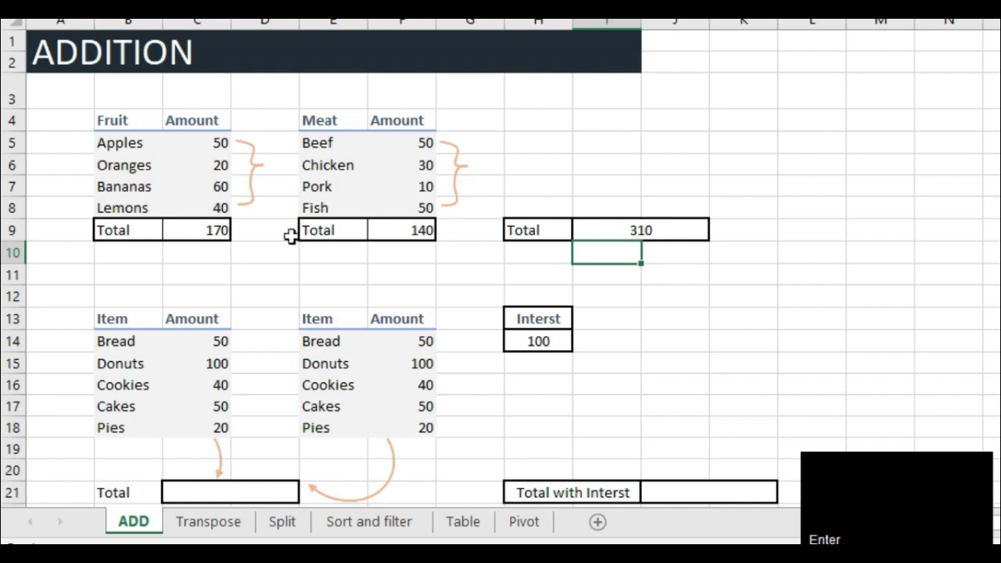
click(665, 228)
scroll(568, 214, down, 2)
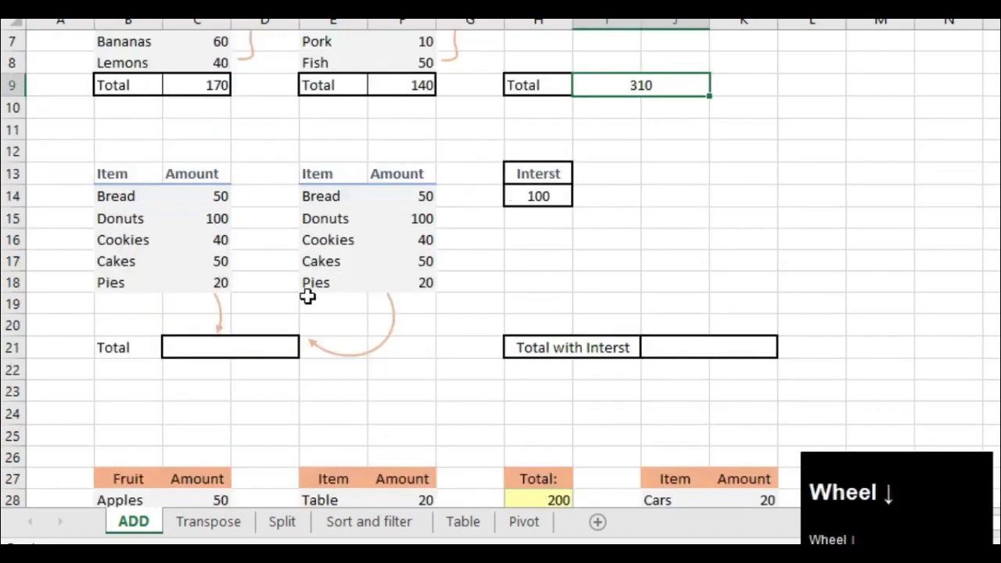
Step: Total both bakery amount lists in the merged Total cell C21 with the formula =sum(C14:C18,F14:F18)
drag(211, 200, 215, 266)
click(421, 202)
drag(422, 236, 420, 284)
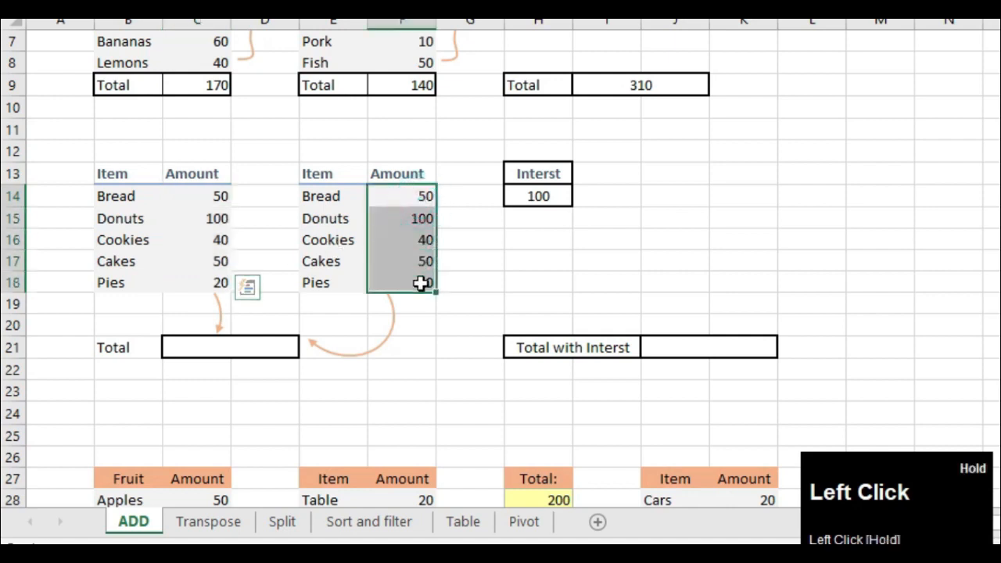
click(213, 345)
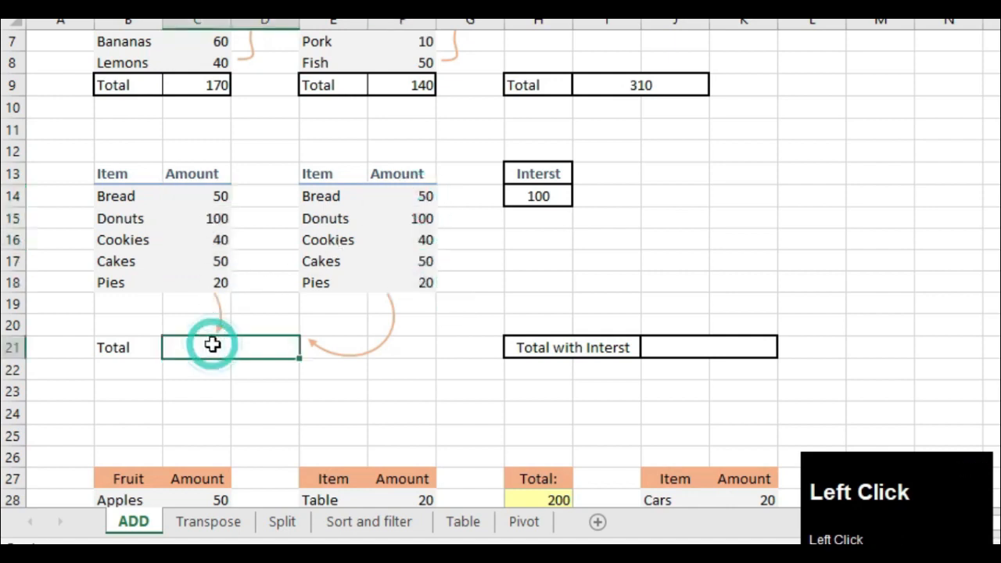
click(212, 348)
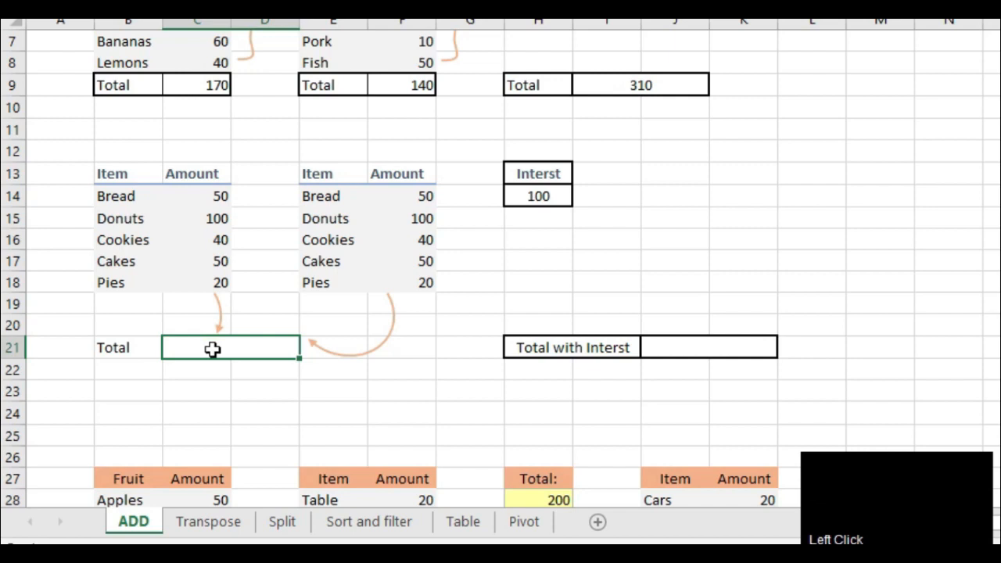
text(=sum)
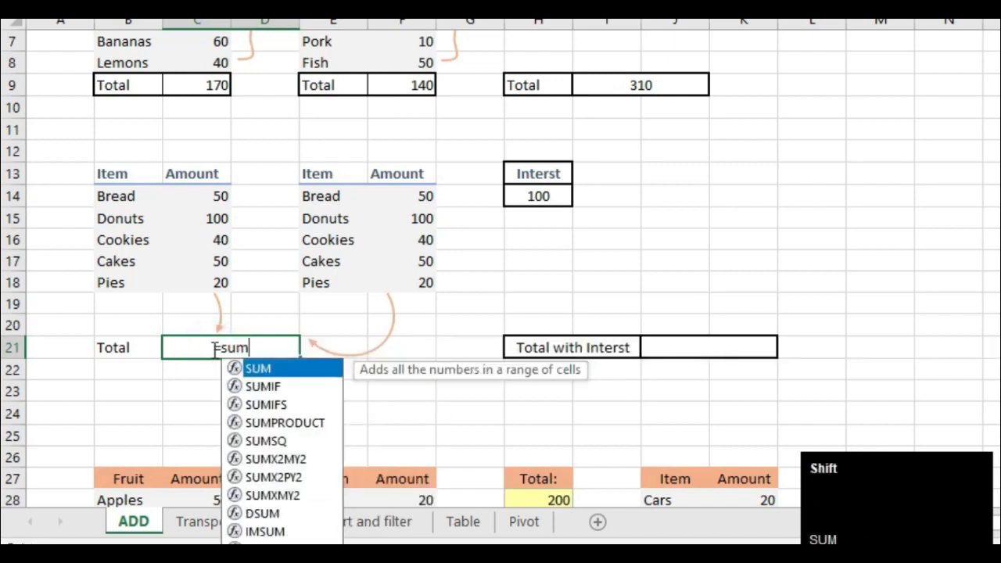
text(()
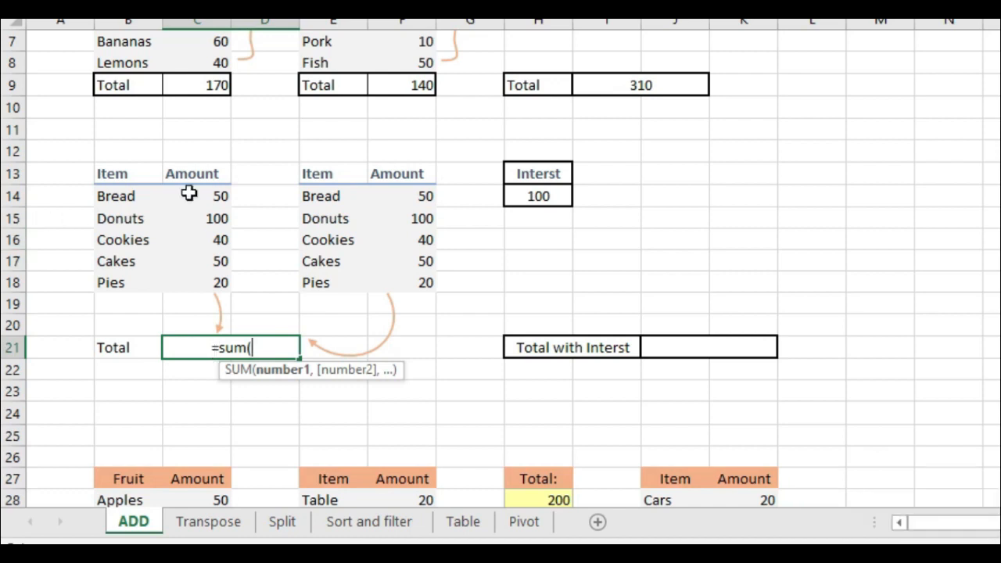
drag(189, 195, 202, 284)
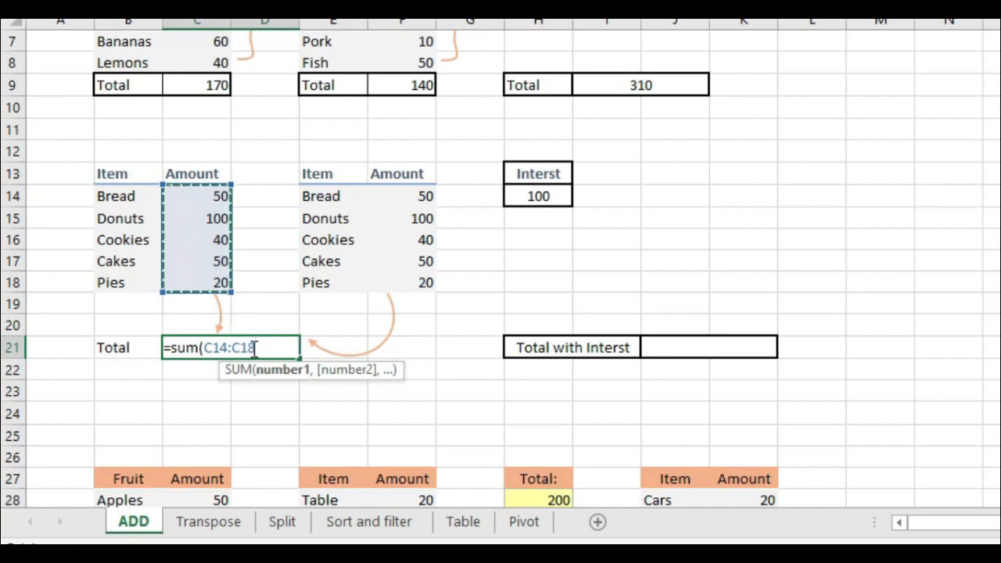
text(,)
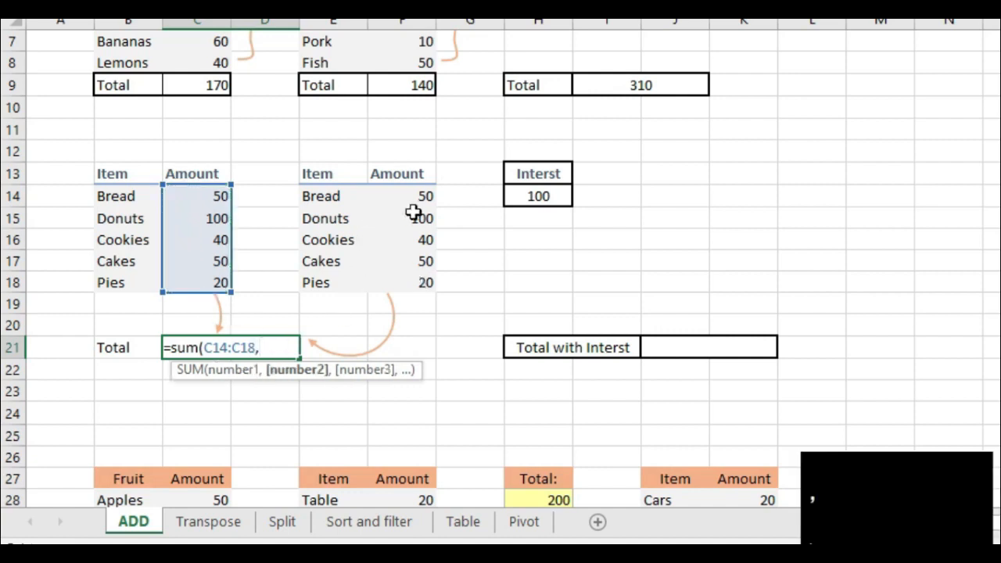
drag(409, 197, 413, 284)
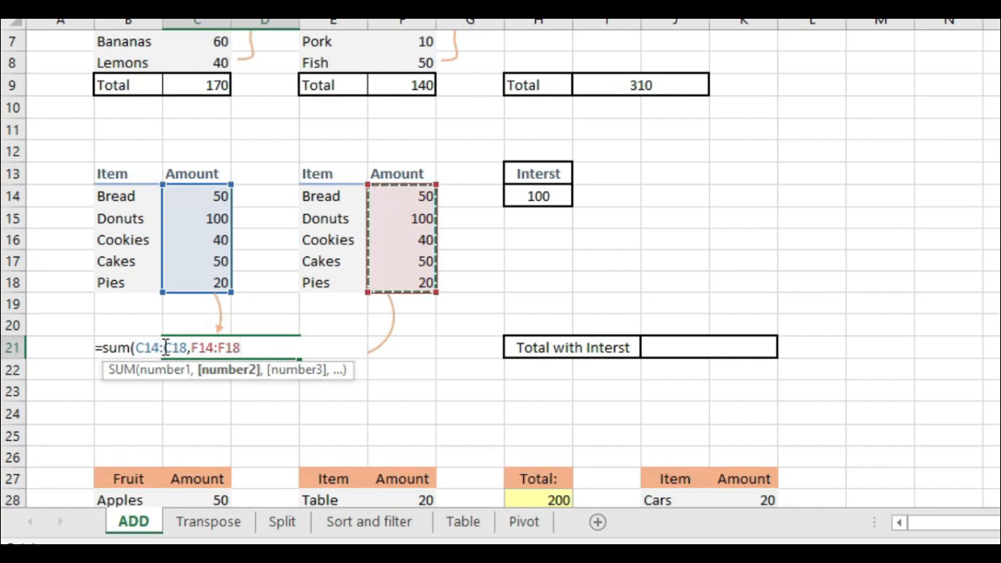
text())
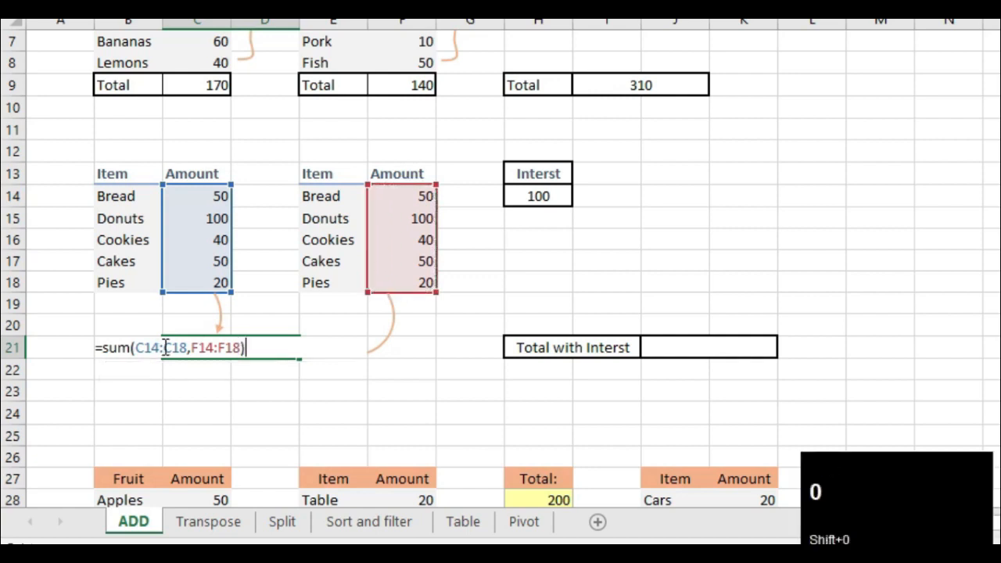
key(Return)
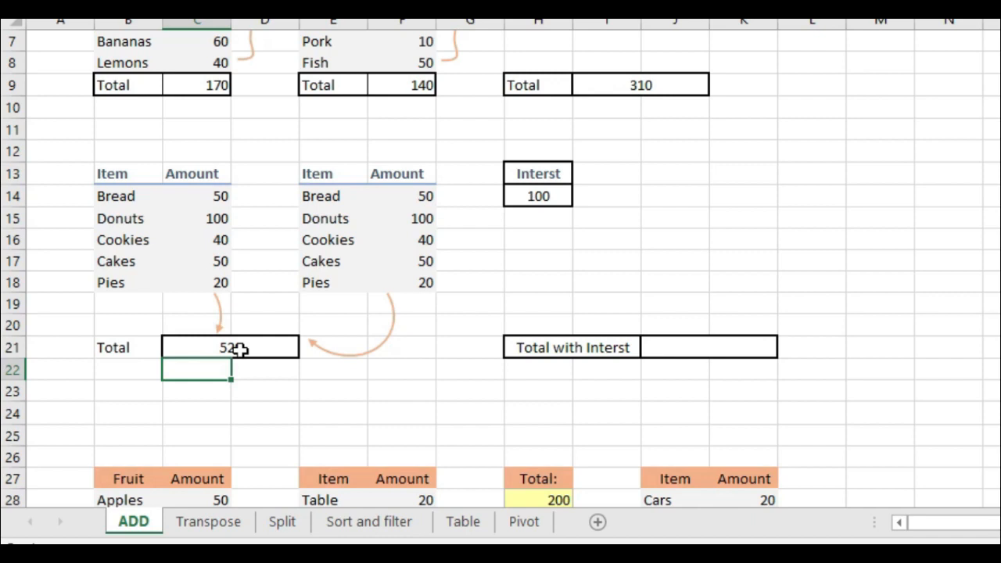
Step: Calculate the Total with Interst in merged cell J21 with the formula =sum(C14:C18,F14:F18,+200)
click(669, 347)
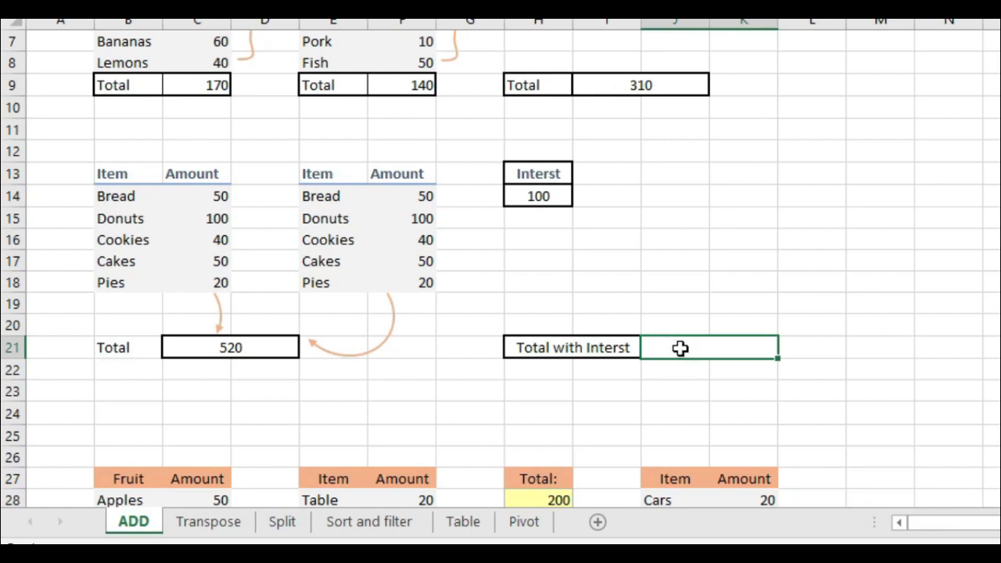
text(=)
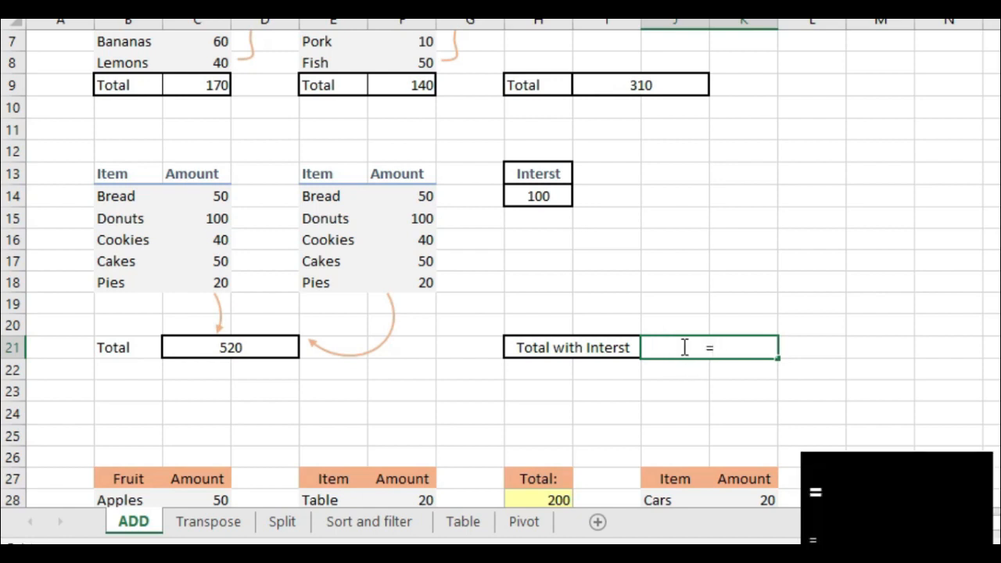
text(sum()
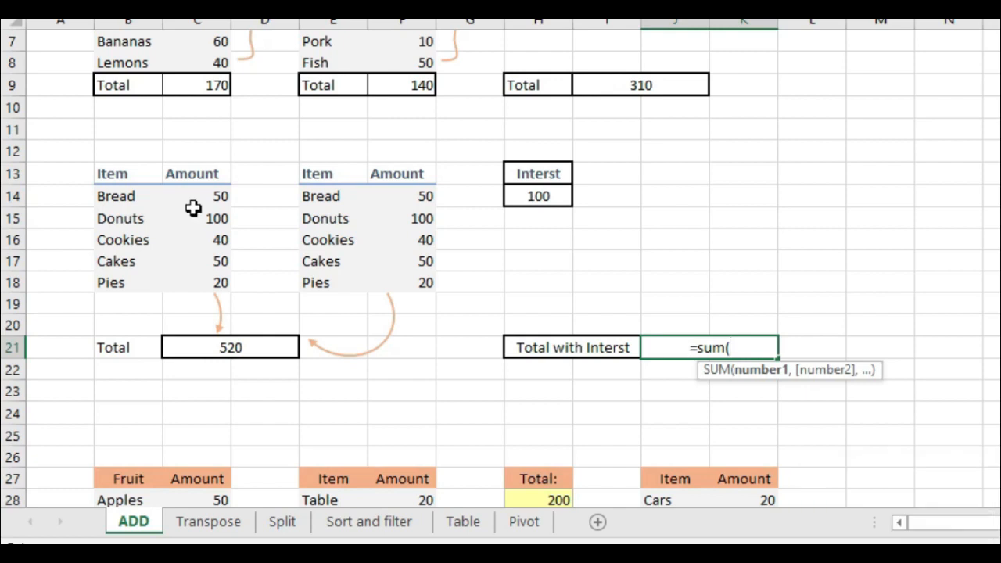
drag(195, 199, 197, 285)
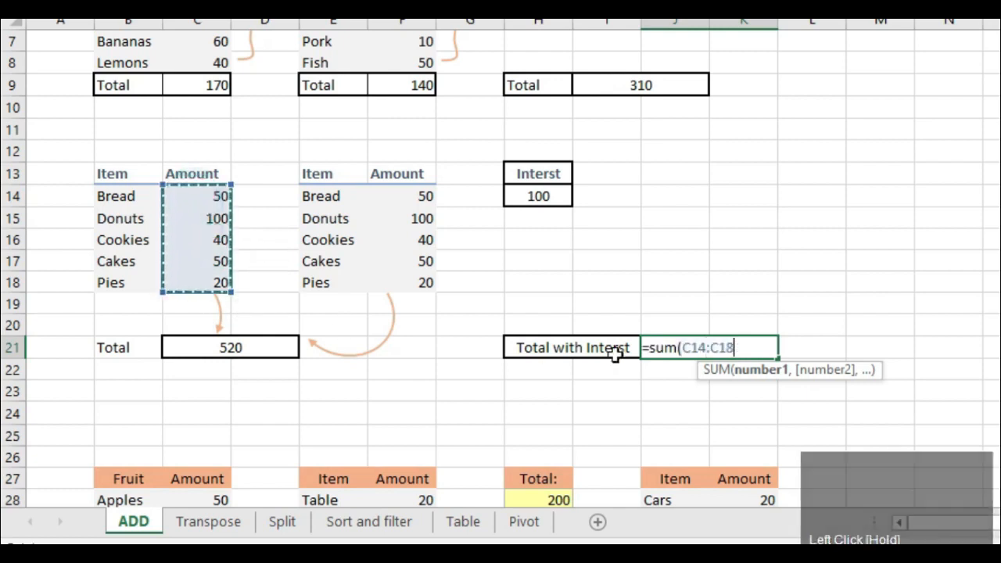
text(,)
drag(405, 200, 408, 279)
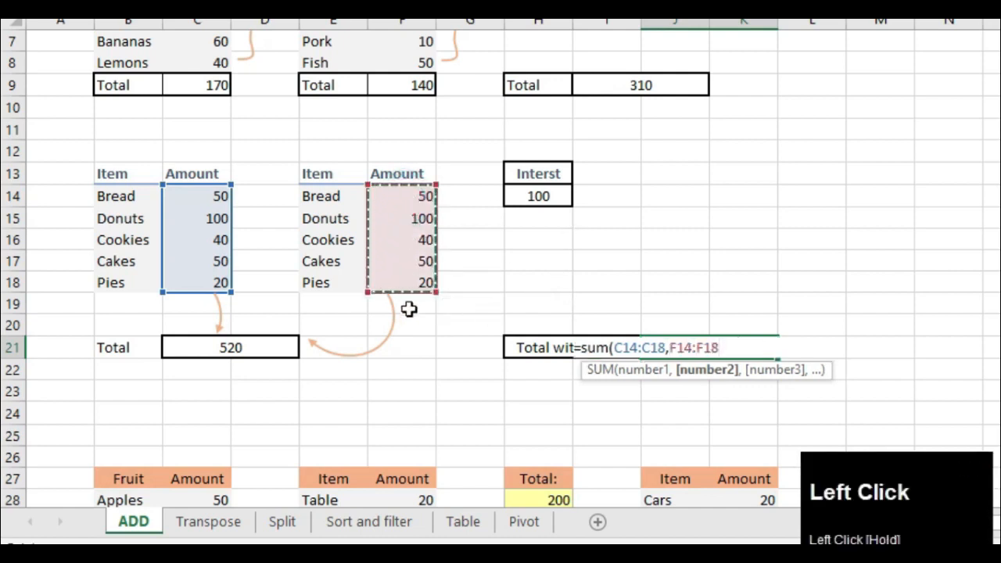
text(,)
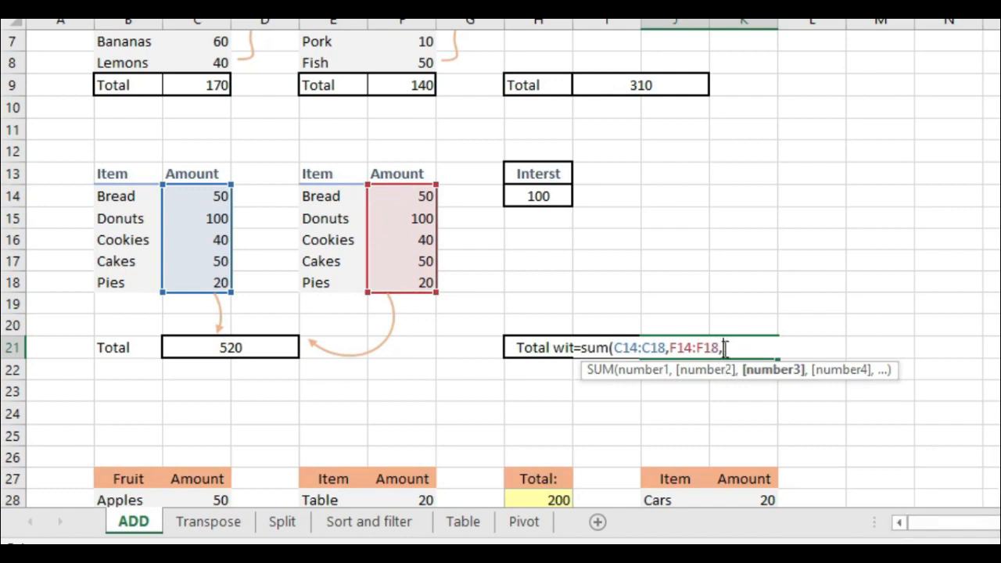
key(shift+equal)
text(200)
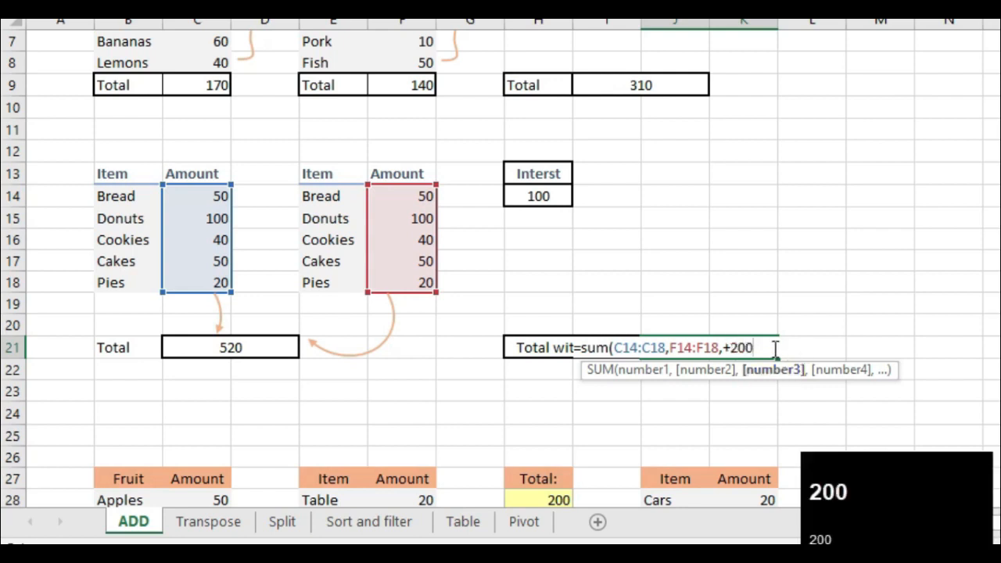
text())
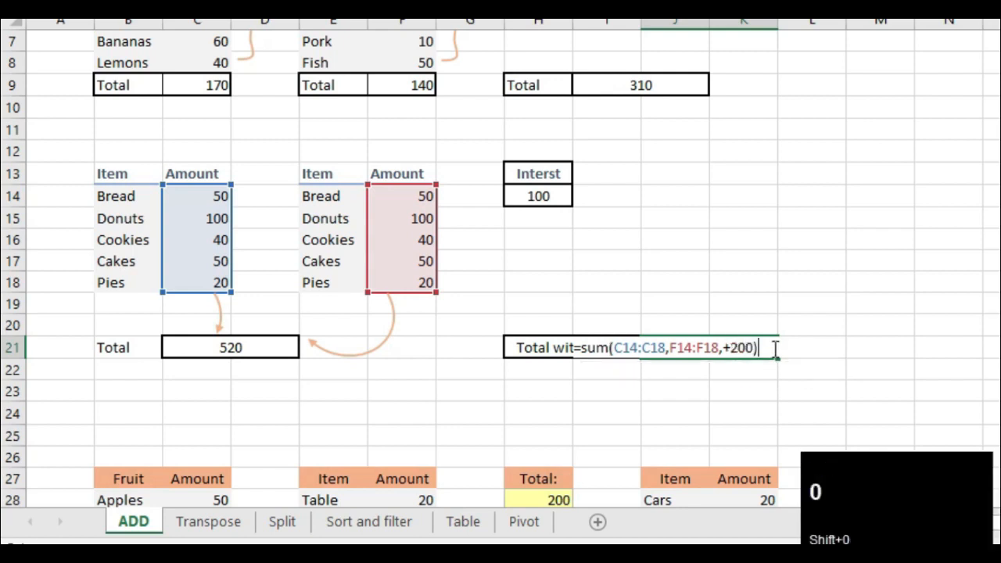
key(Return)
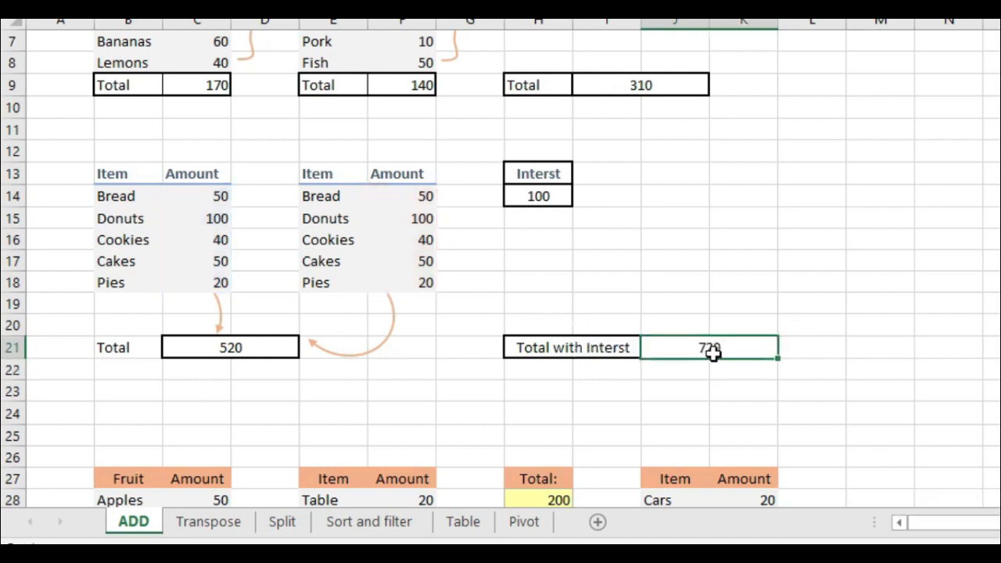
Step: Total the four separate amount blocks in merged cell C37 with the formula =sum(C28:C31,F28,H28,K28:K31)
scroll(713, 352, down, 5)
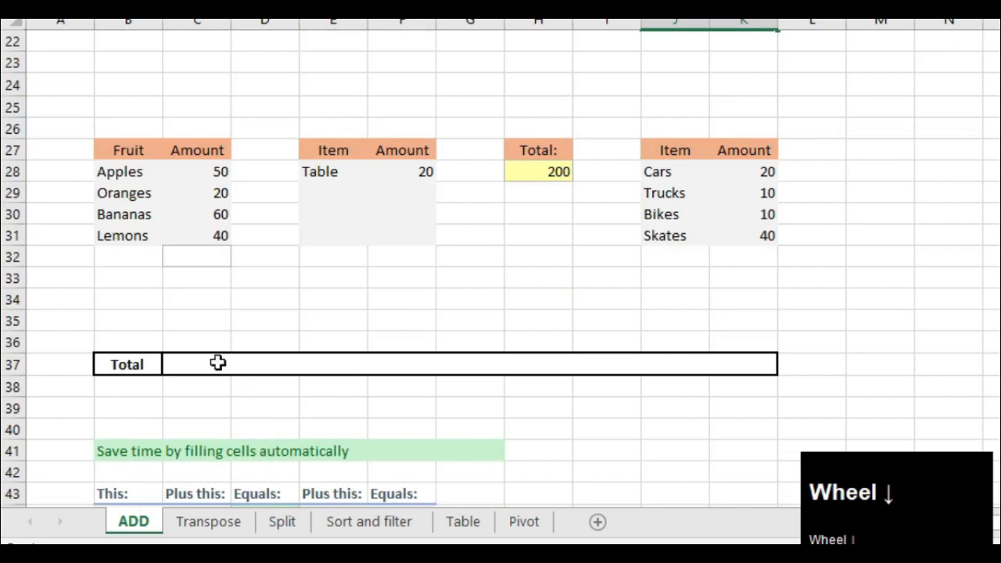
click(217, 362)
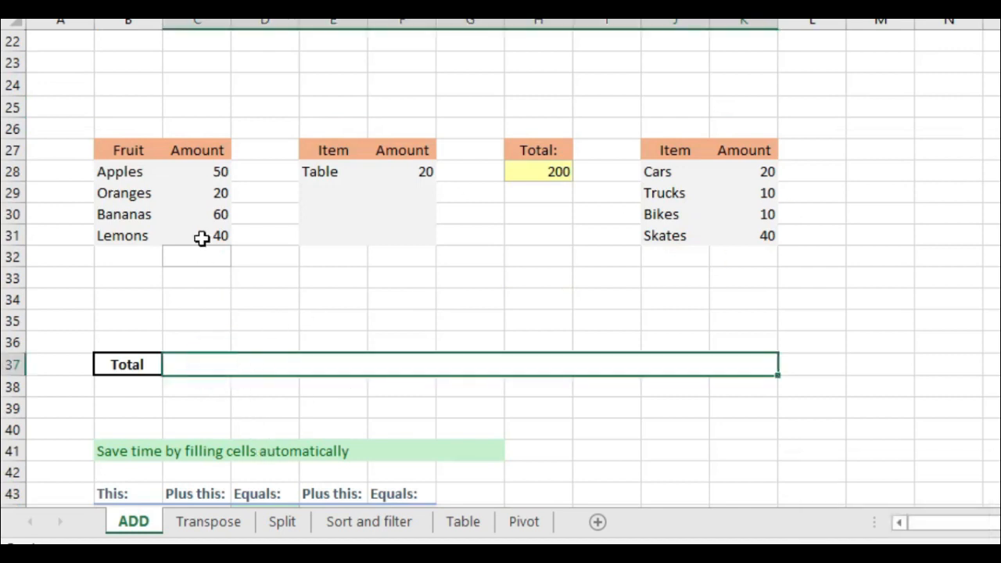
drag(208, 170, 208, 232)
click(414, 170)
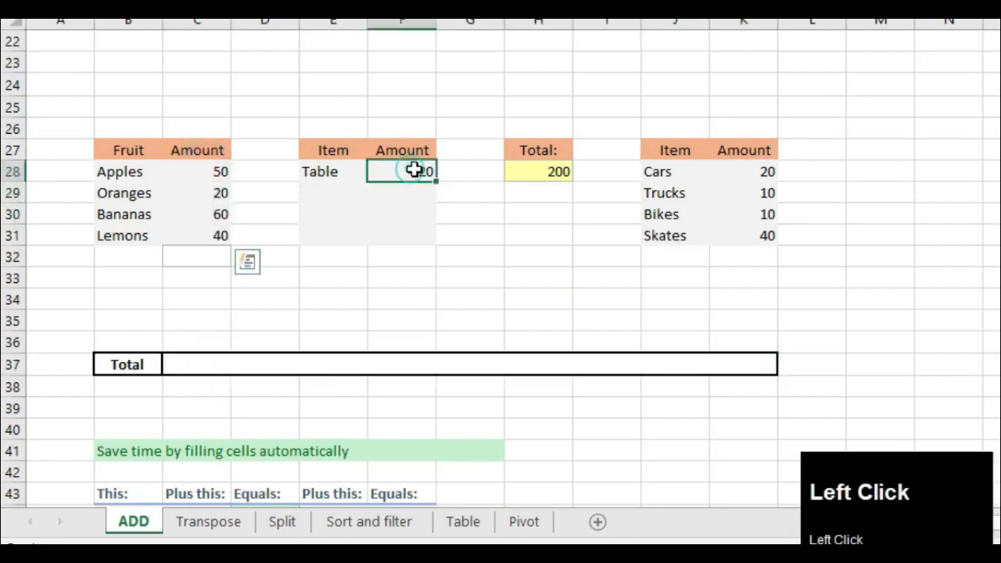
click(519, 169)
drag(760, 167, 763, 235)
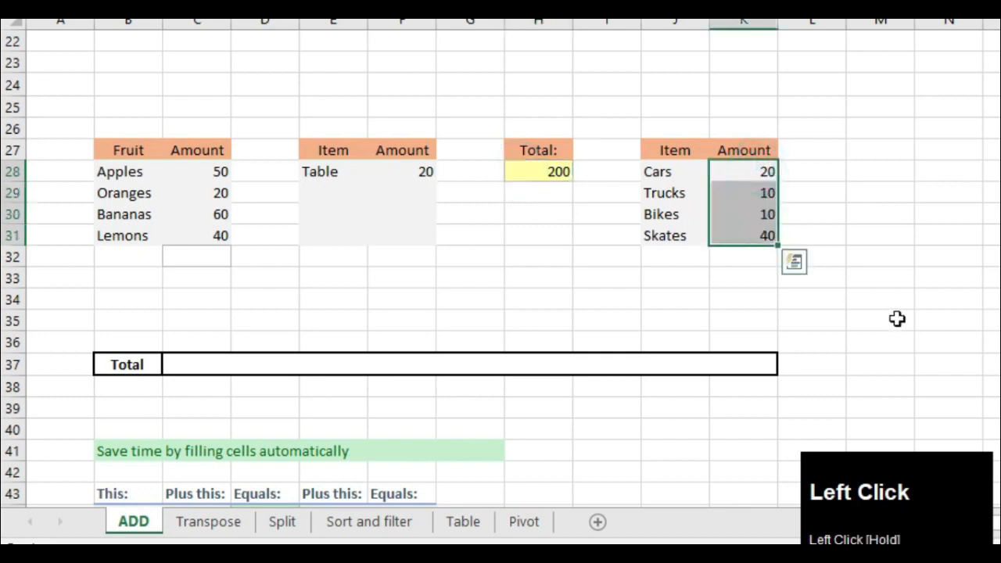
click(210, 366)
text(=)
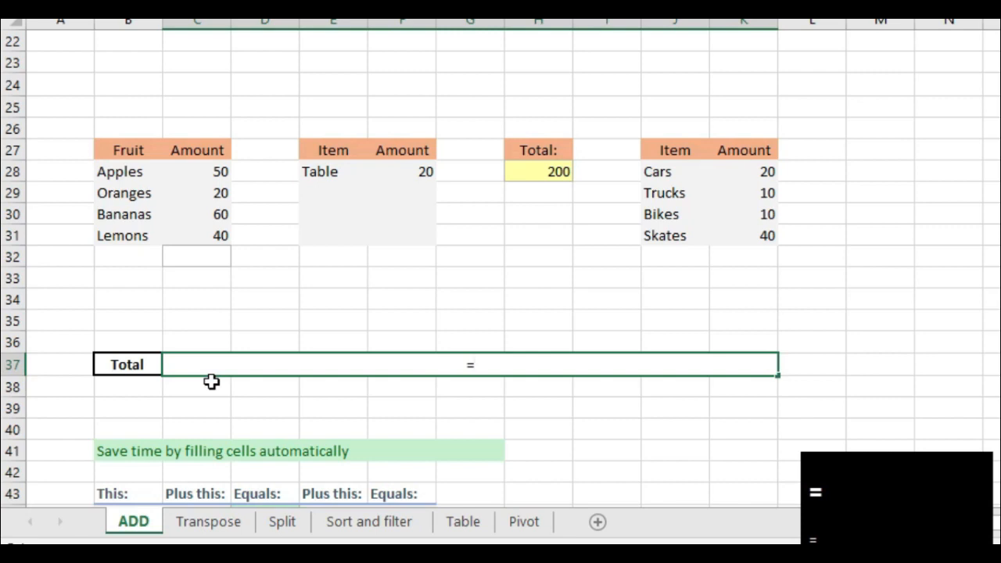
text(sum()
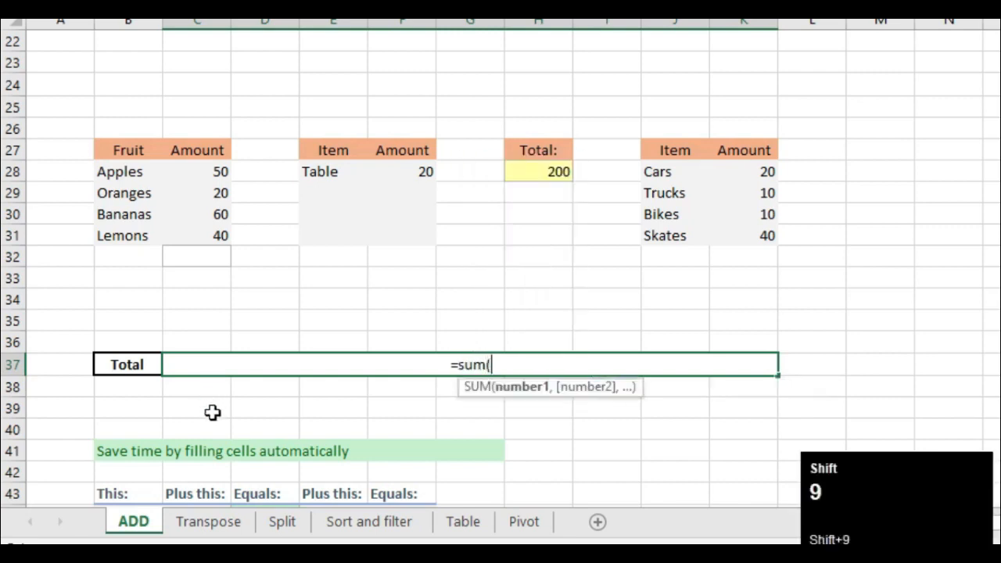
drag(195, 176, 196, 231)
text(,)
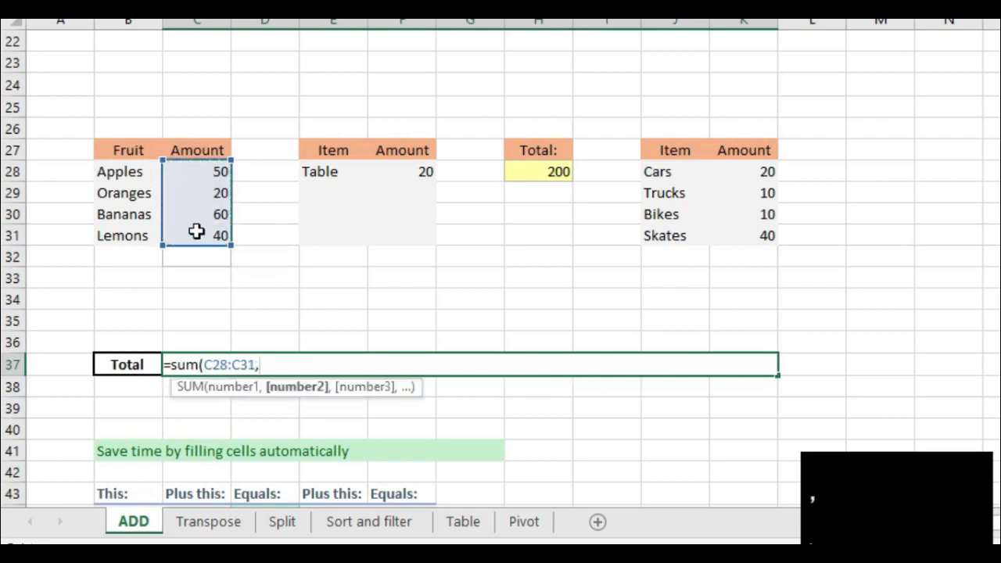
click(422, 170)
text(,)
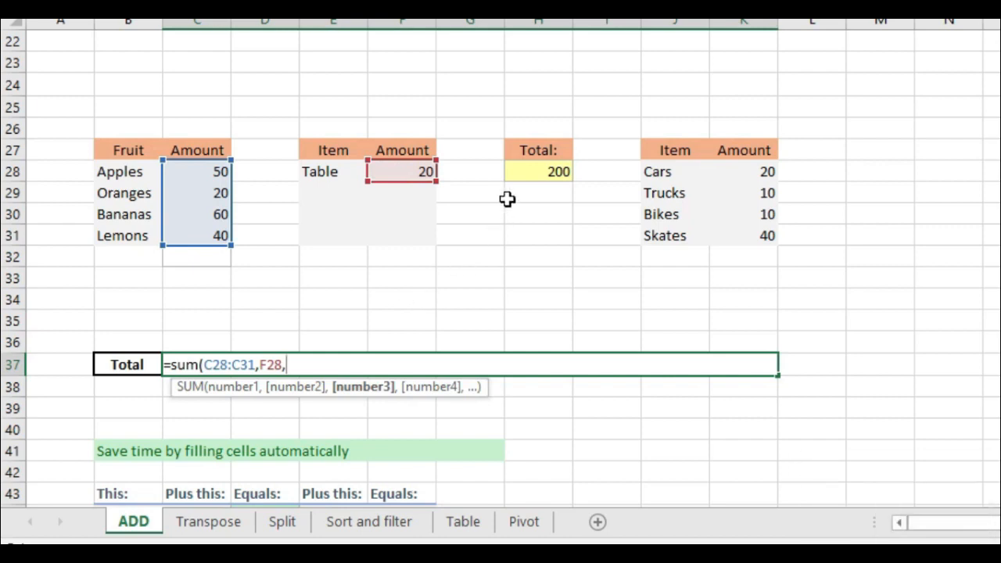
click(528, 177)
text(,)
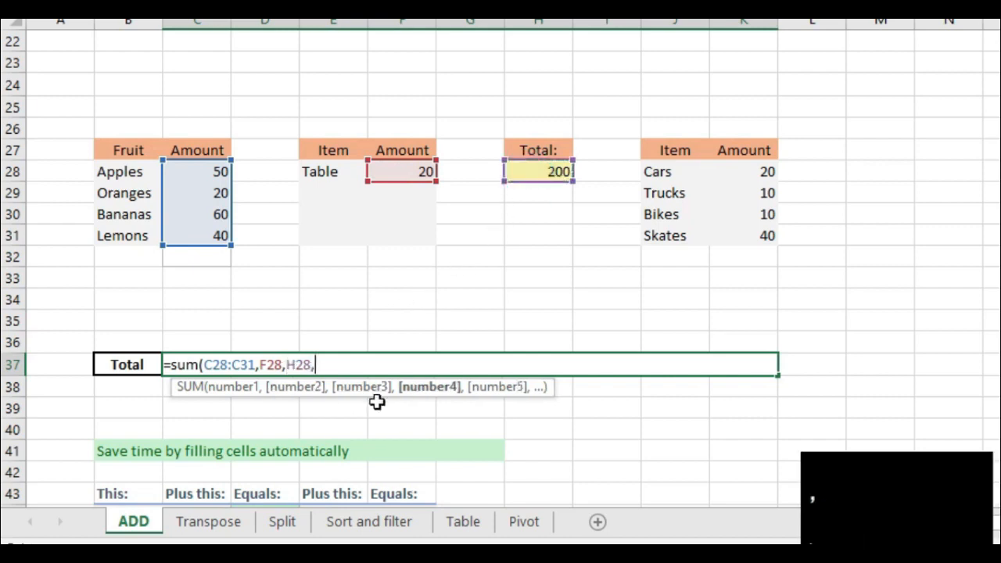
drag(751, 173, 751, 235)
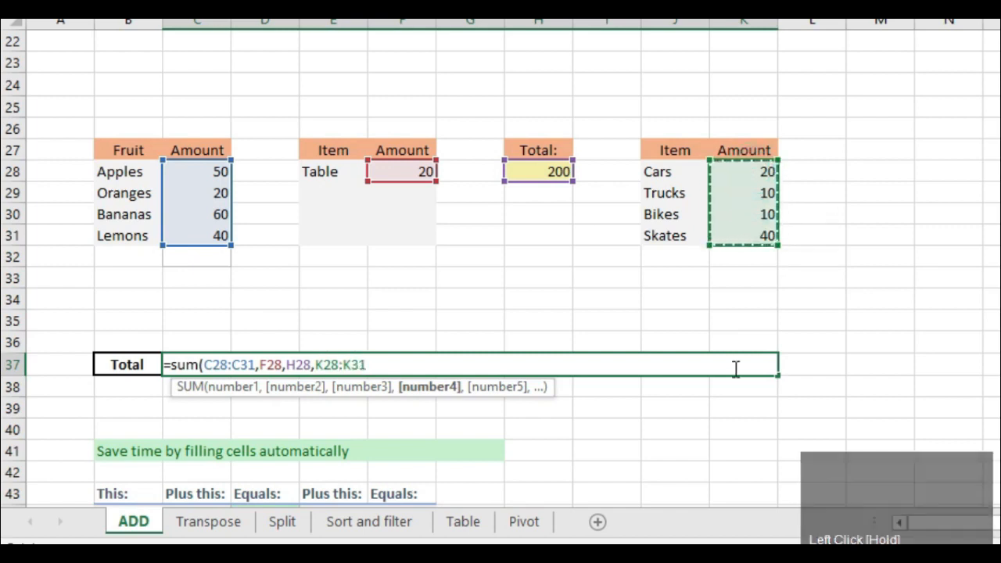
key(Return)
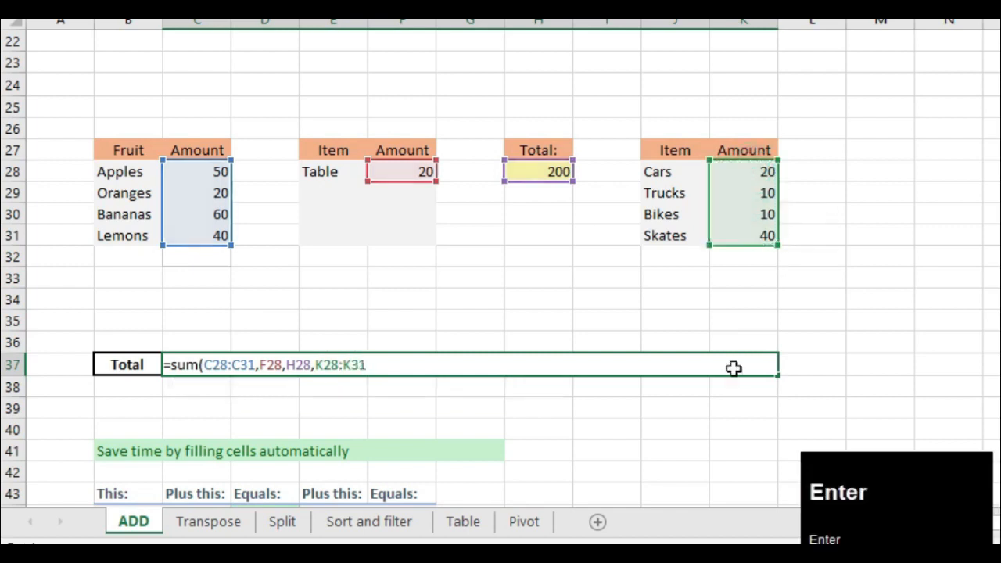
click(455, 361)
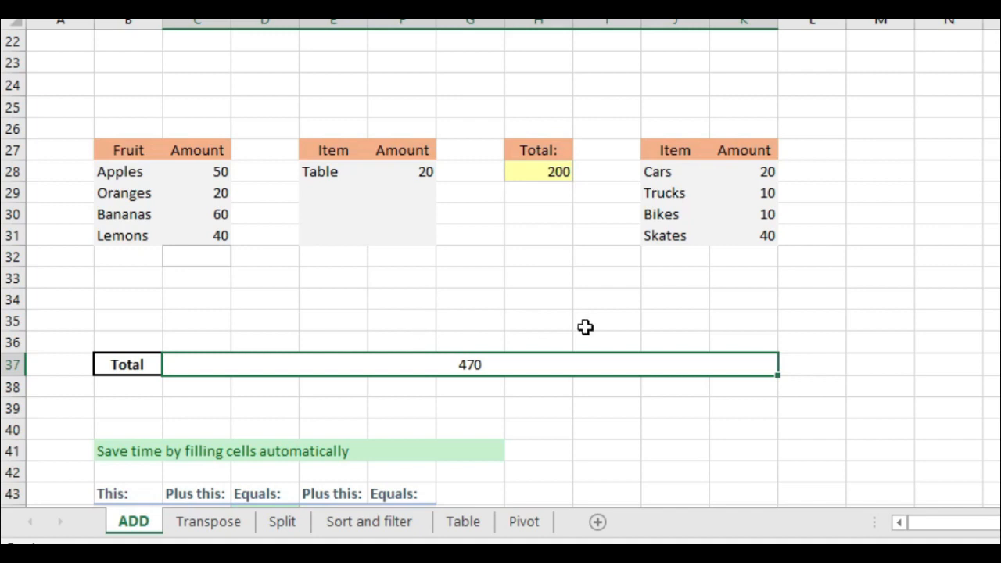
Step: Add the first amounts of the four blocks in cell I36 with the formula =C28+F28+K28+H28
click(608, 344)
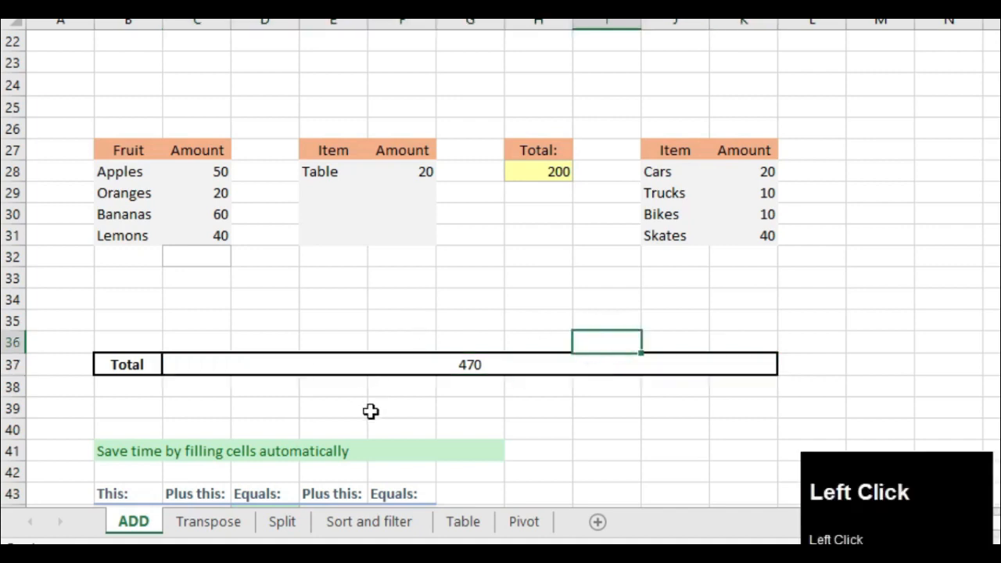
text(=)
click(210, 174)
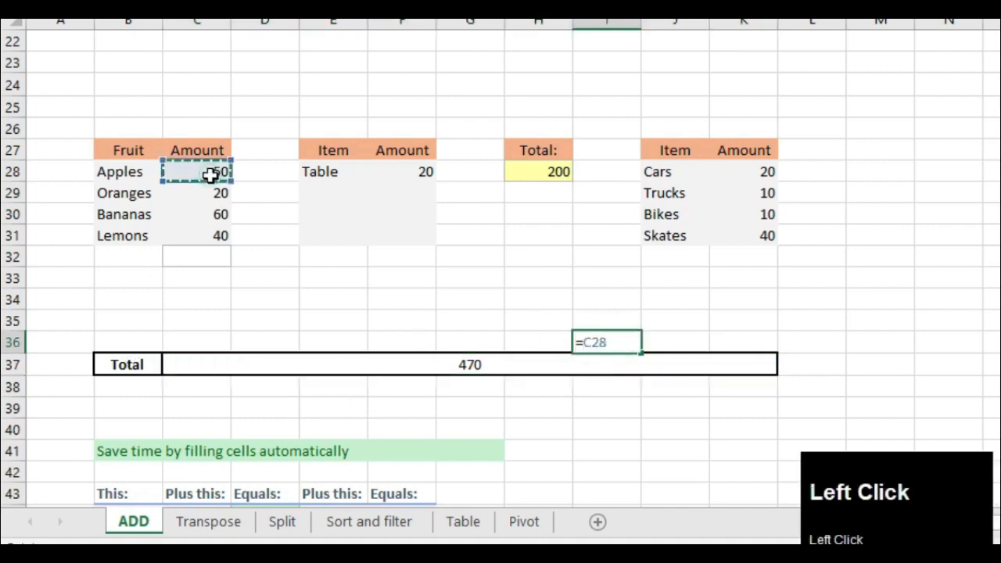
text(+)
click(390, 173)
text(+)
click(764, 172)
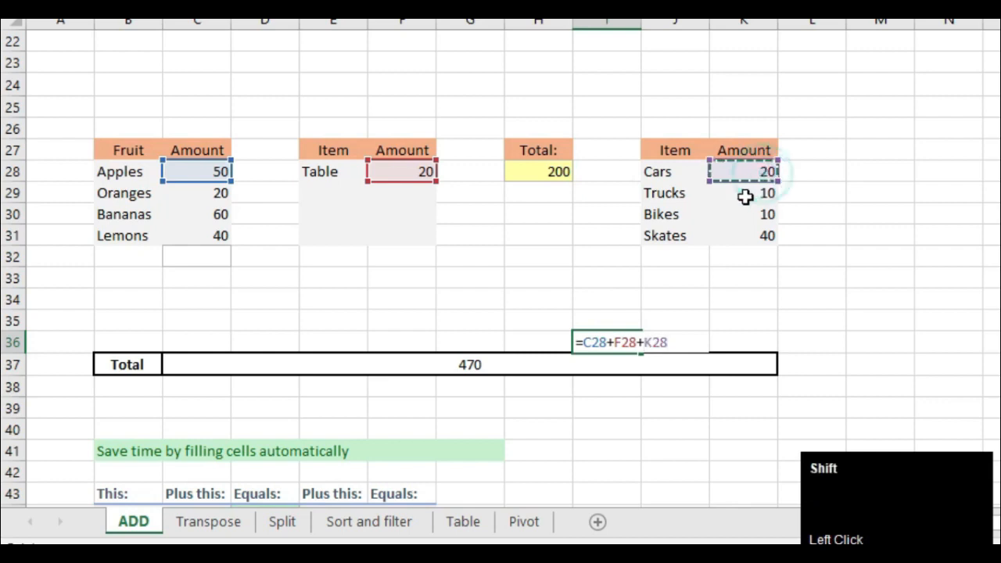
text(+)
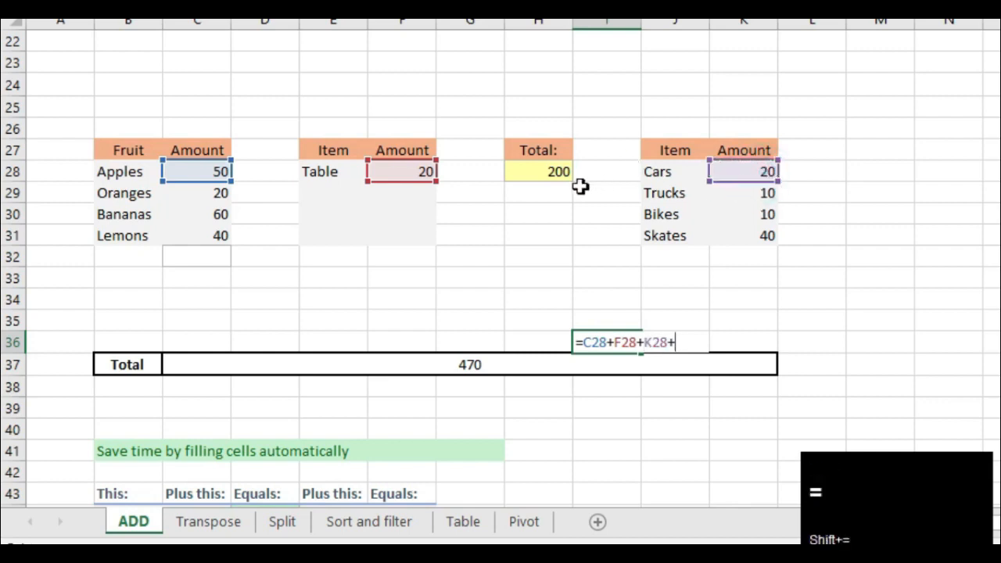
click(545, 172)
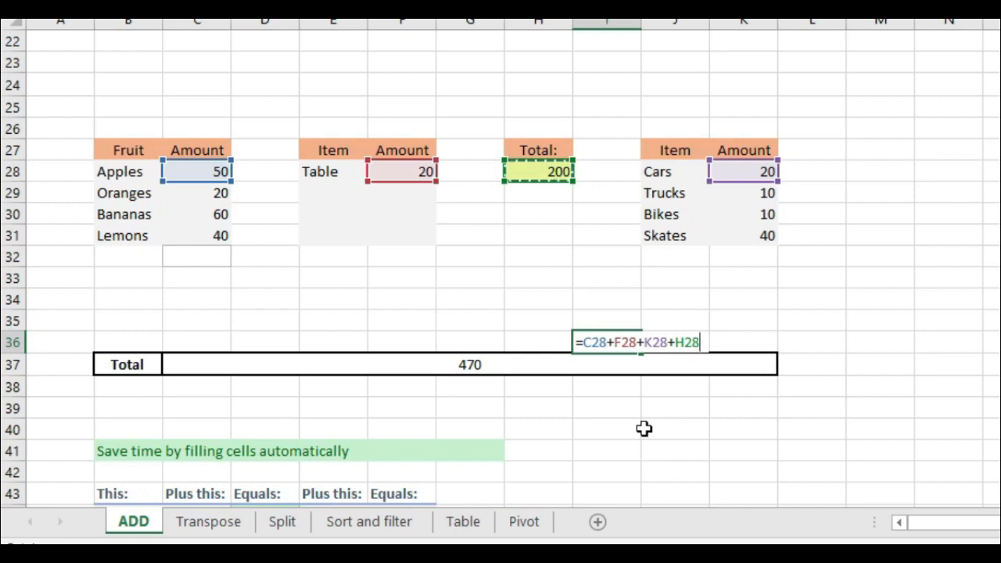
key(Return)
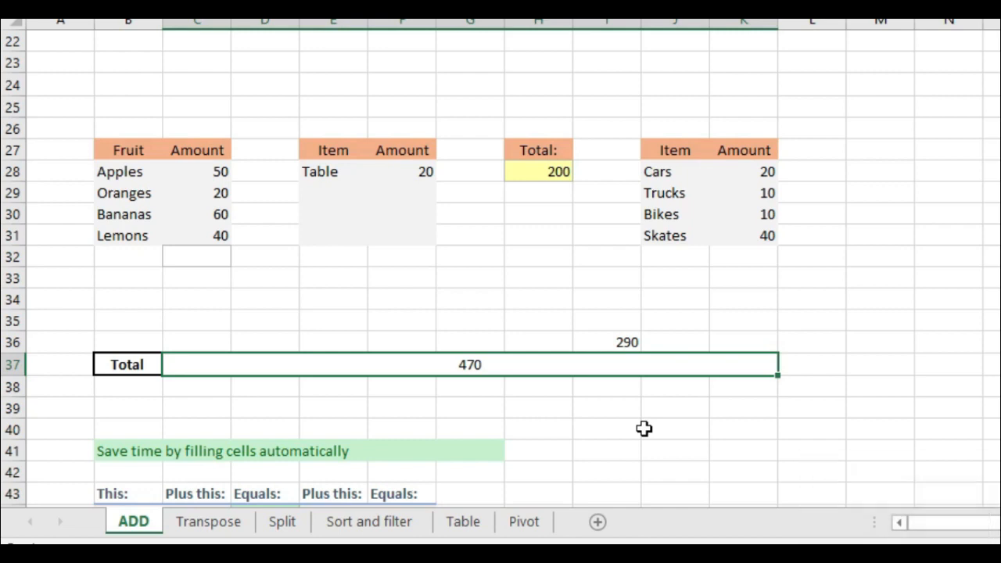
Step: Fill the first Equals formula in D44 down through D47 in the automatic-fill exercise
scroll(637, 430, down, 4)
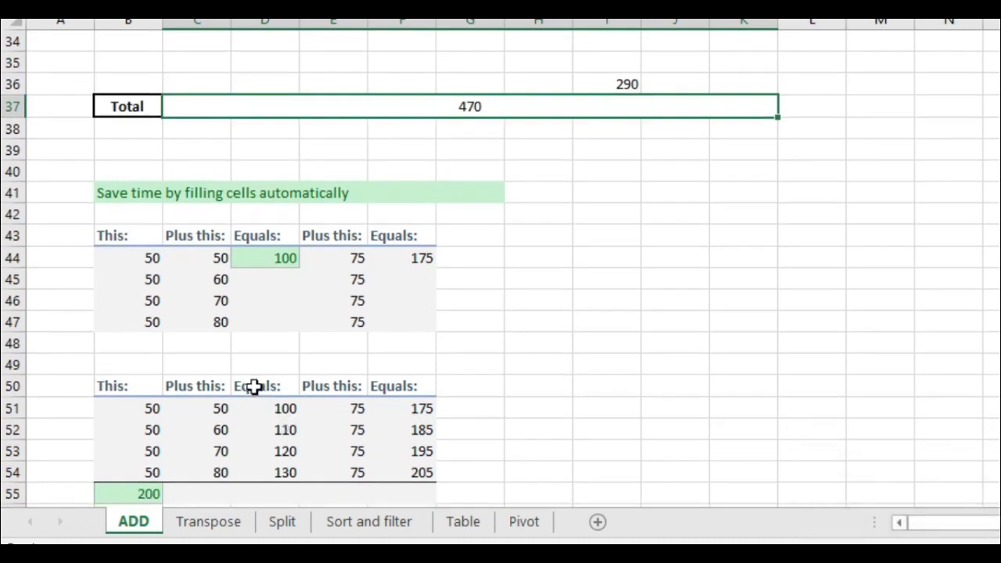
click(270, 258)
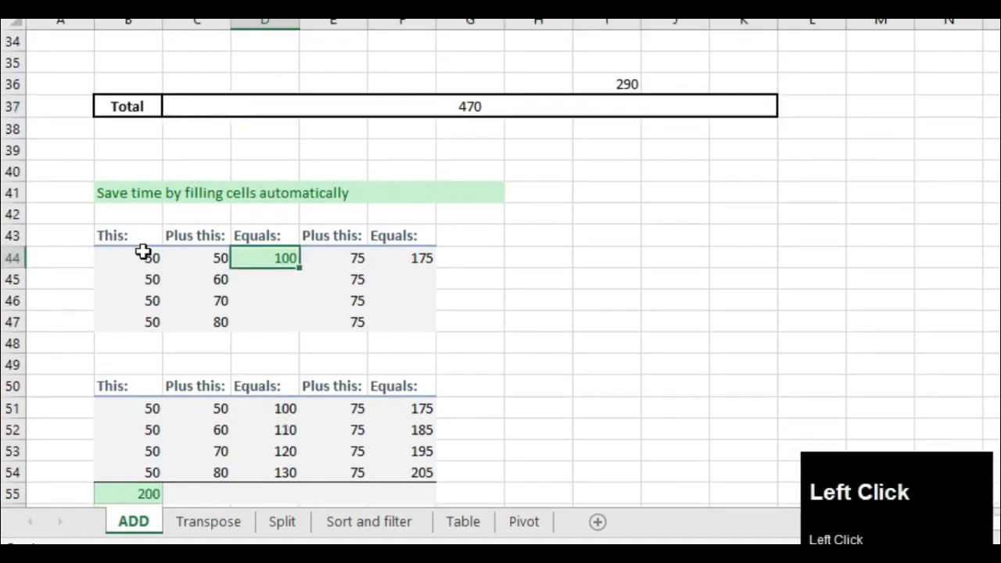
drag(146, 257, 208, 256)
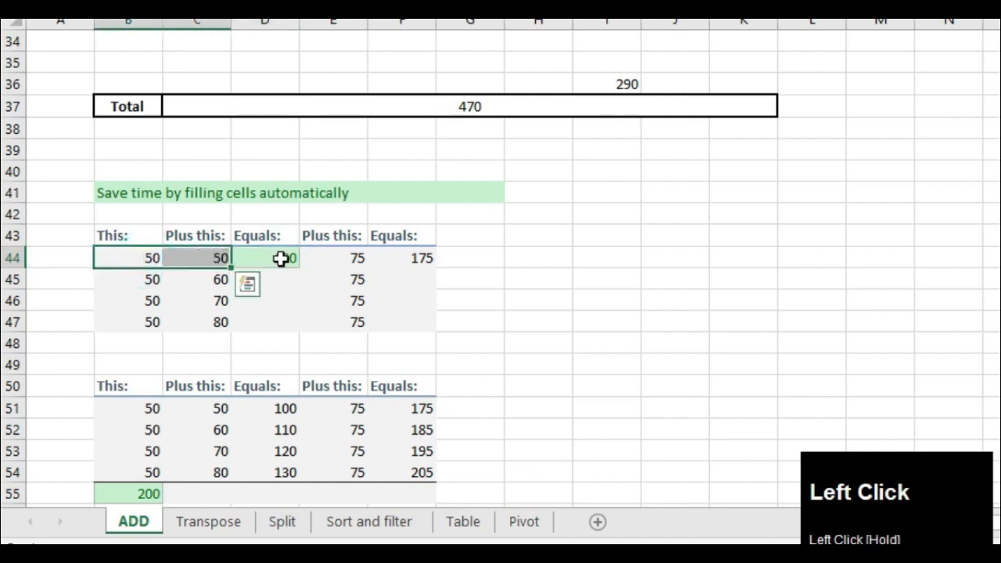
click(280, 258)
drag(132, 279, 202, 274)
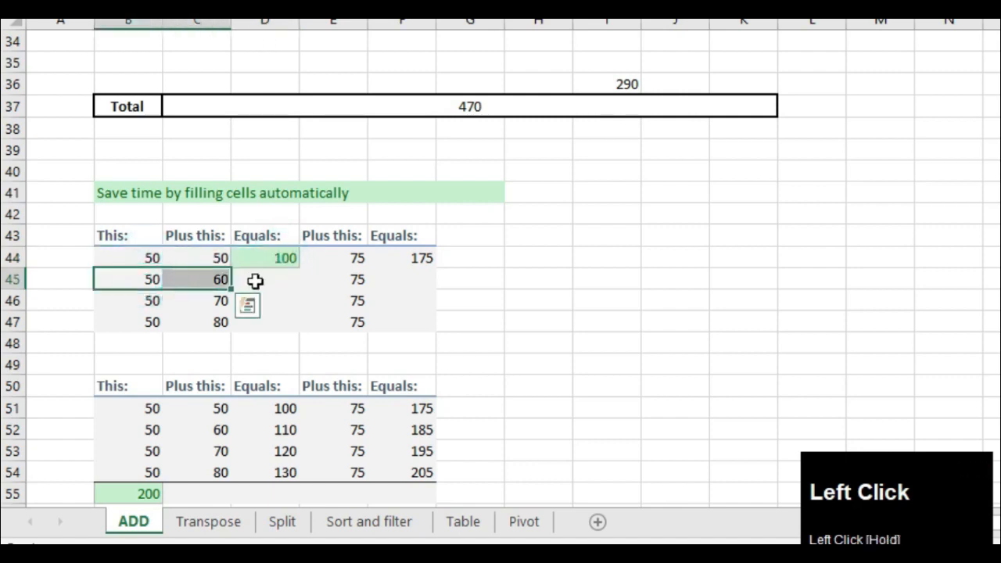
click(258, 278)
drag(141, 294, 200, 295)
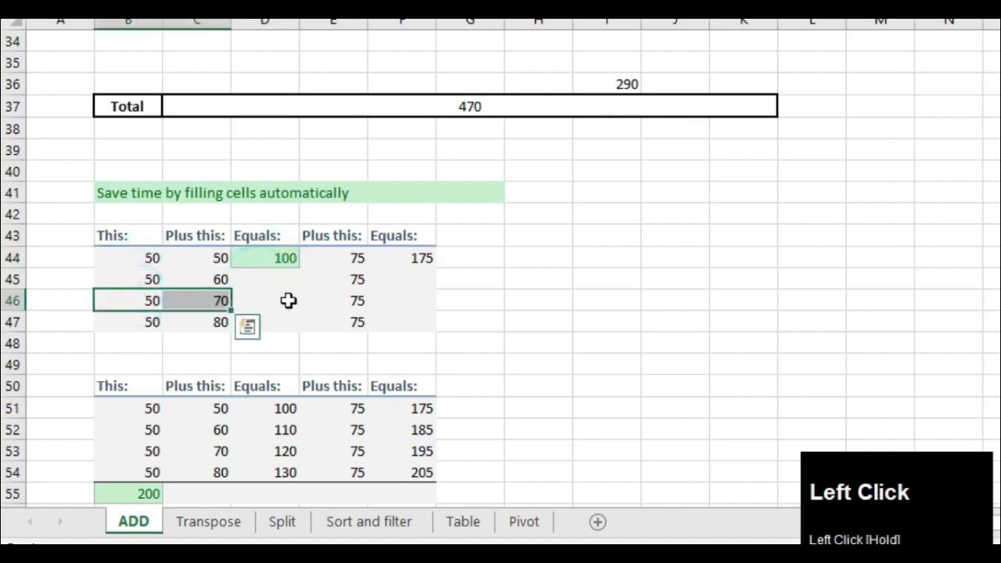
click(288, 300)
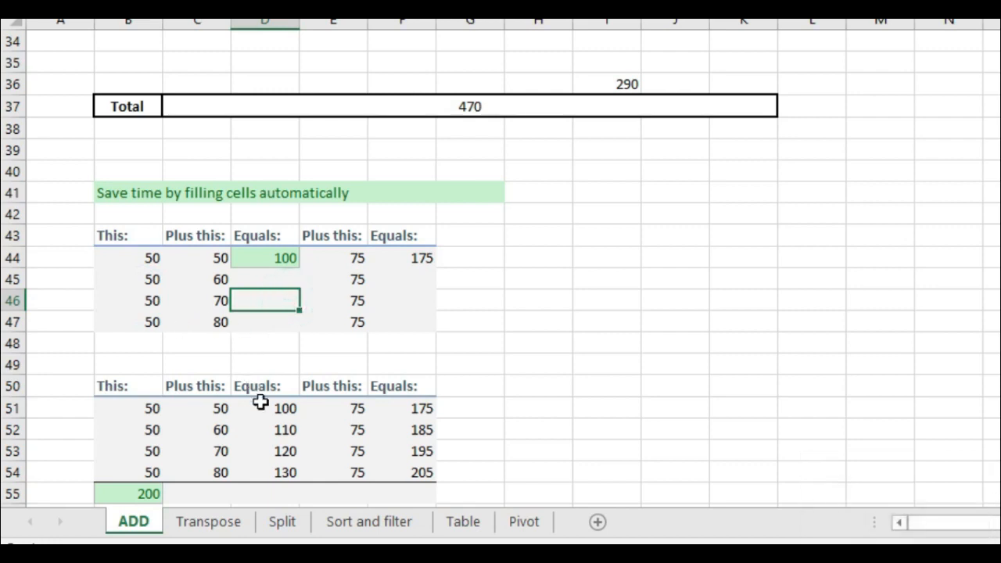
click(277, 256)
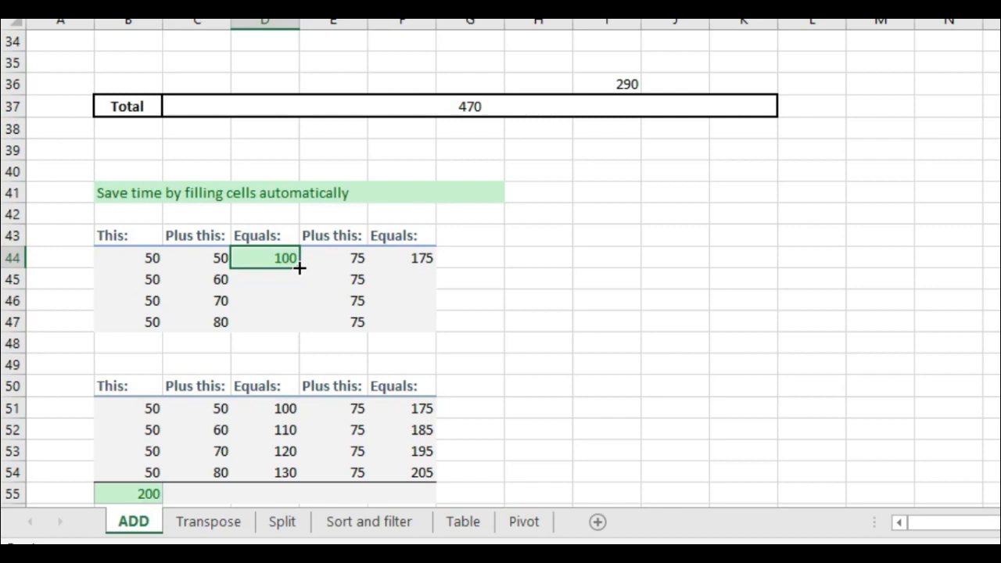
drag(300, 267, 299, 331)
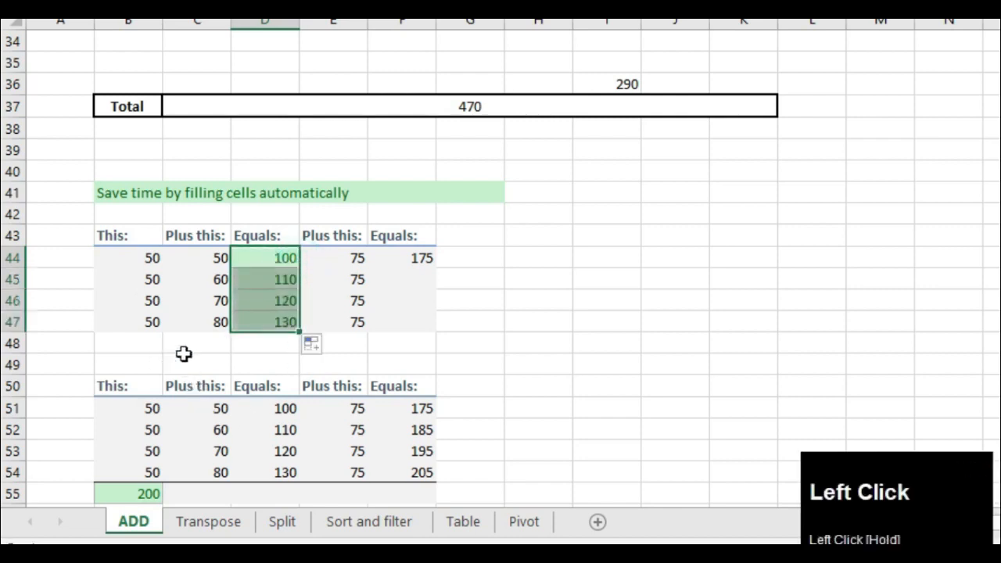
Step: Check row by row that the filled Equals cells D44:D47 add the This and Plus this values beside them
click(129, 257)
click(204, 256)
click(285, 257)
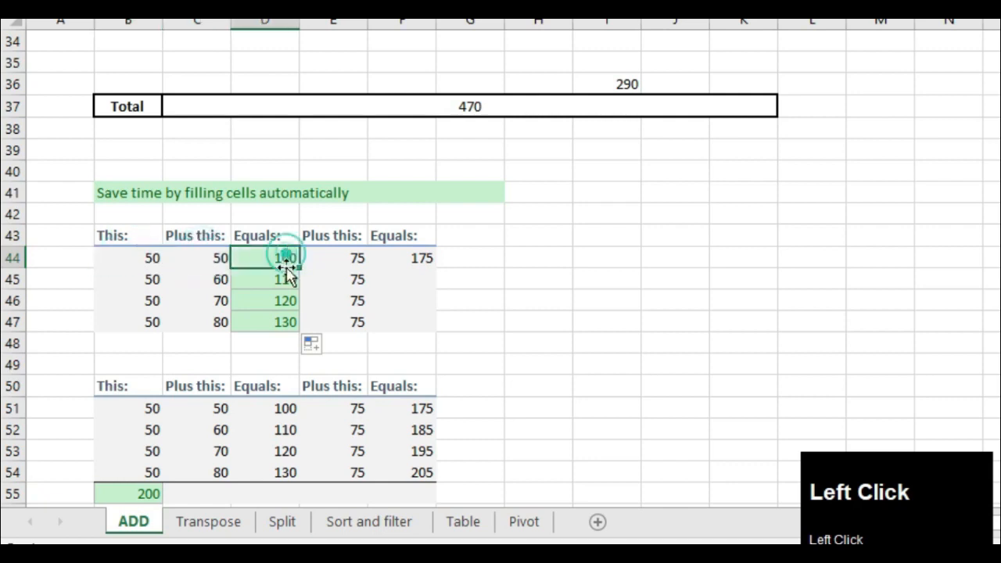
click(140, 277)
click(210, 279)
click(275, 282)
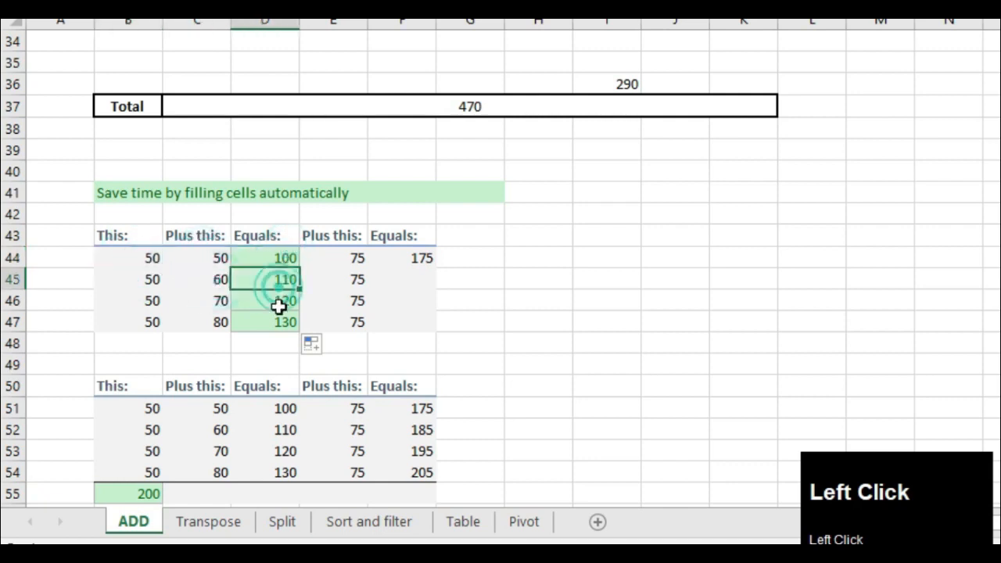
click(152, 302)
click(223, 300)
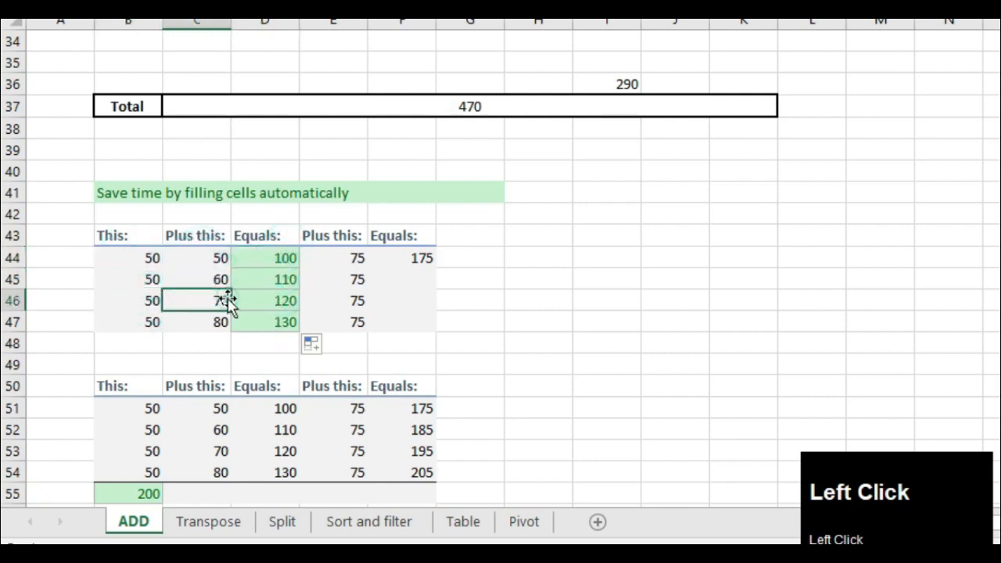
click(298, 302)
click(160, 326)
click(224, 322)
click(263, 327)
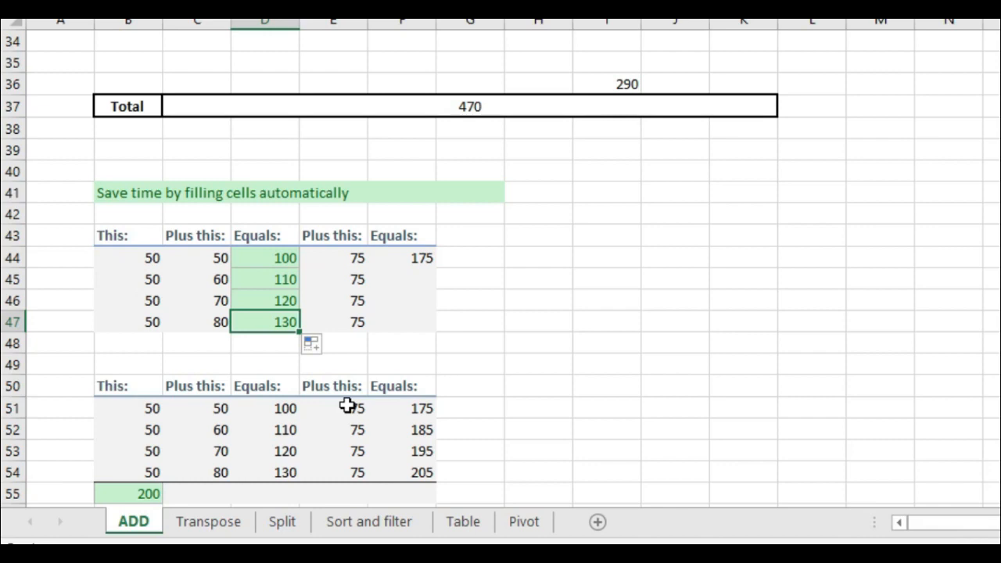
click(408, 263)
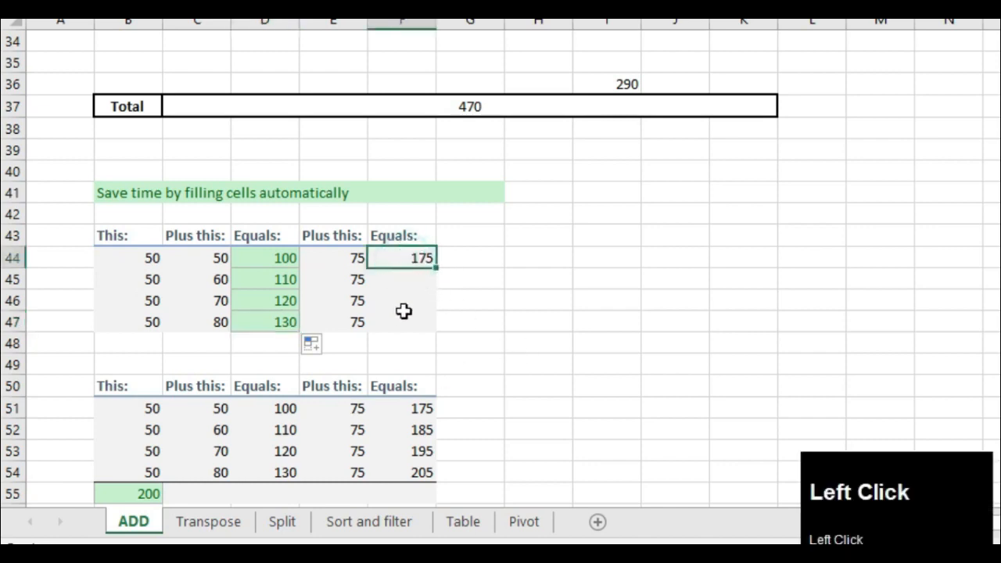
drag(434, 266, 435, 328)
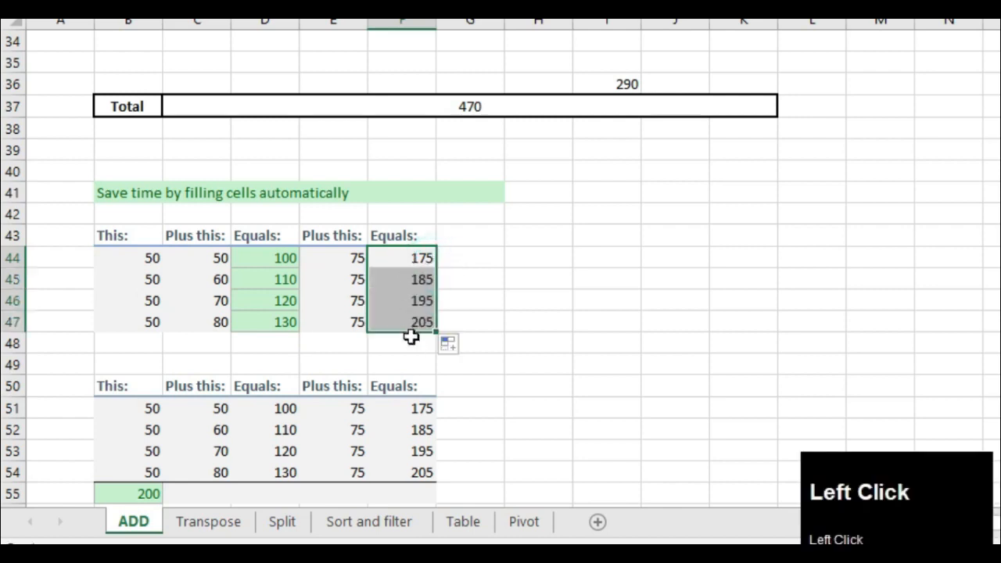
key(ctrl+z)
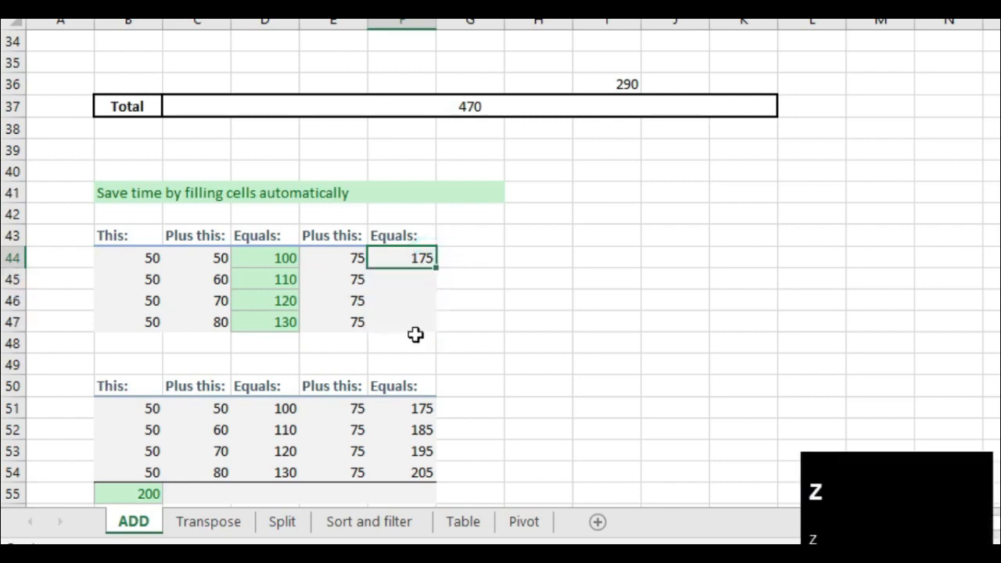
Step: Select F44:F47 and fill the second Equals formula down through the range
drag(397, 259, 391, 325)
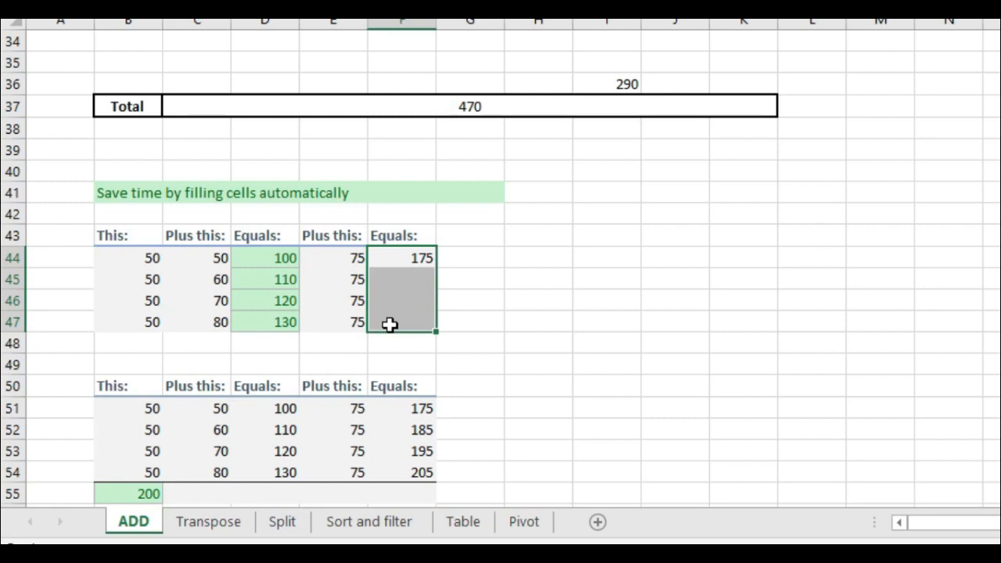
key(ctrl+d)
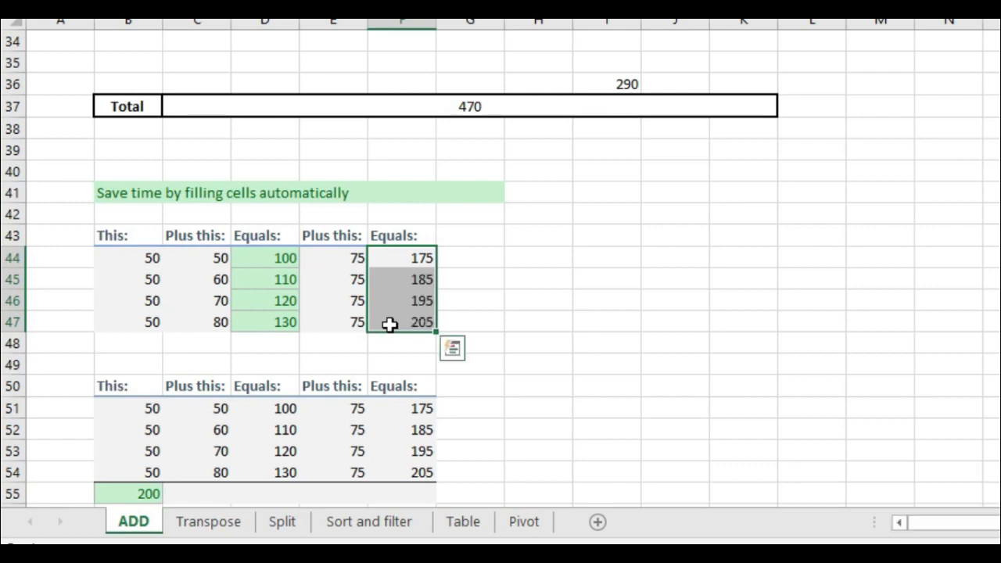
Step: Fill the column total in B55 across to F55 and check the totals against the values above them
scroll(230, 250, down, 2)
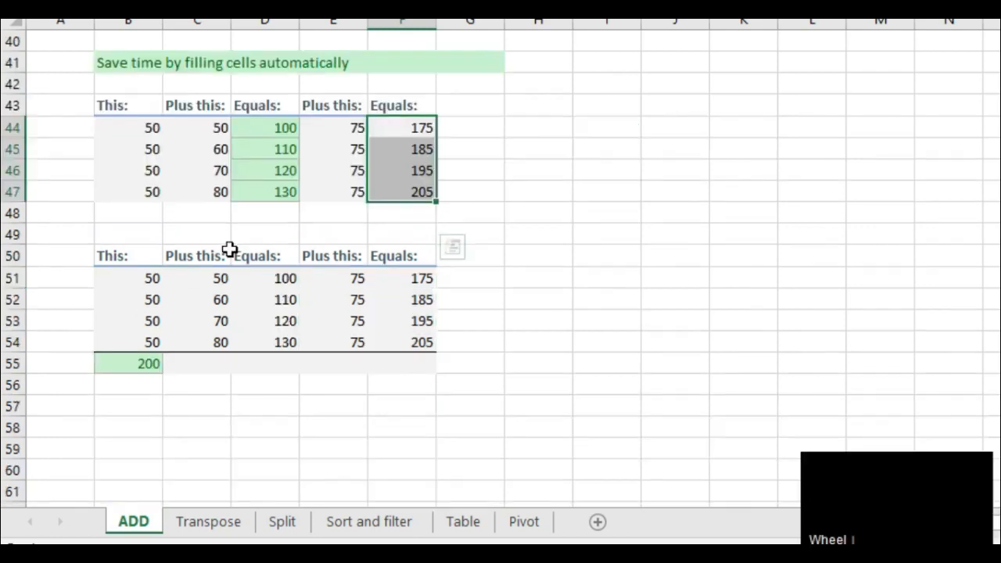
scroll(246, 332, down, 1)
scroll(246, 333, down, 1)
click(188, 302)
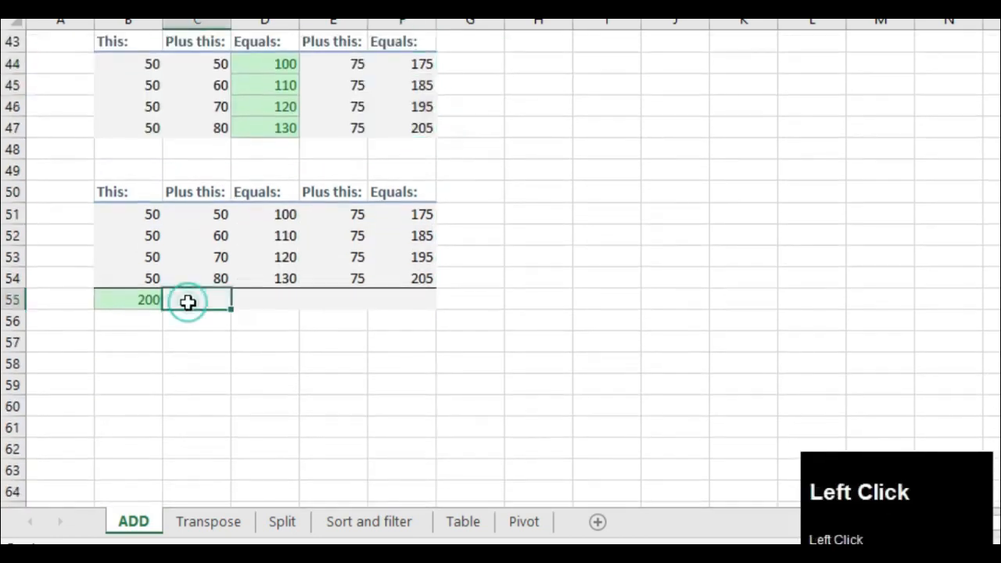
click(149, 300)
drag(159, 309, 439, 303)
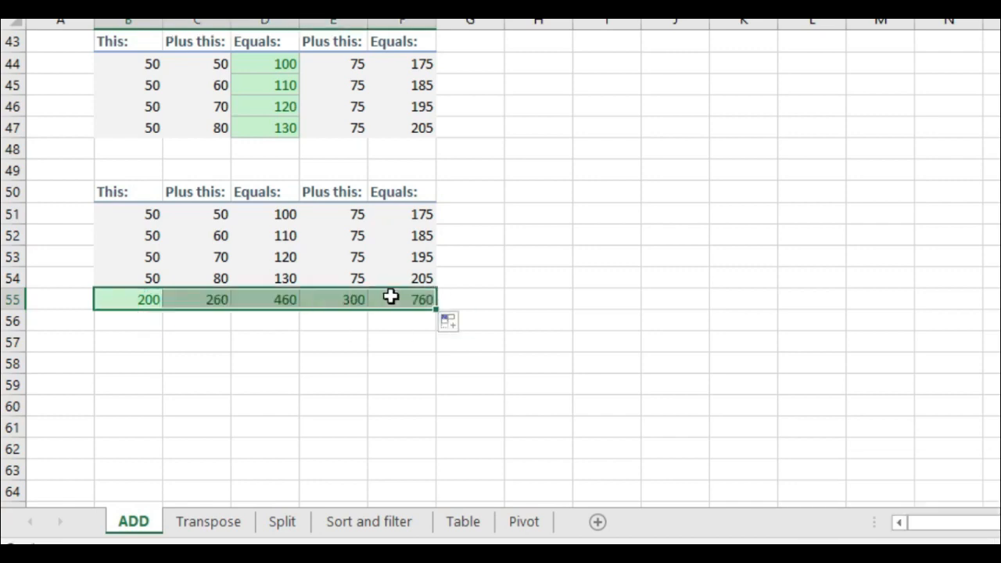
drag(131, 208, 128, 278)
drag(192, 217, 201, 290)
click(206, 300)
drag(259, 214, 259, 282)
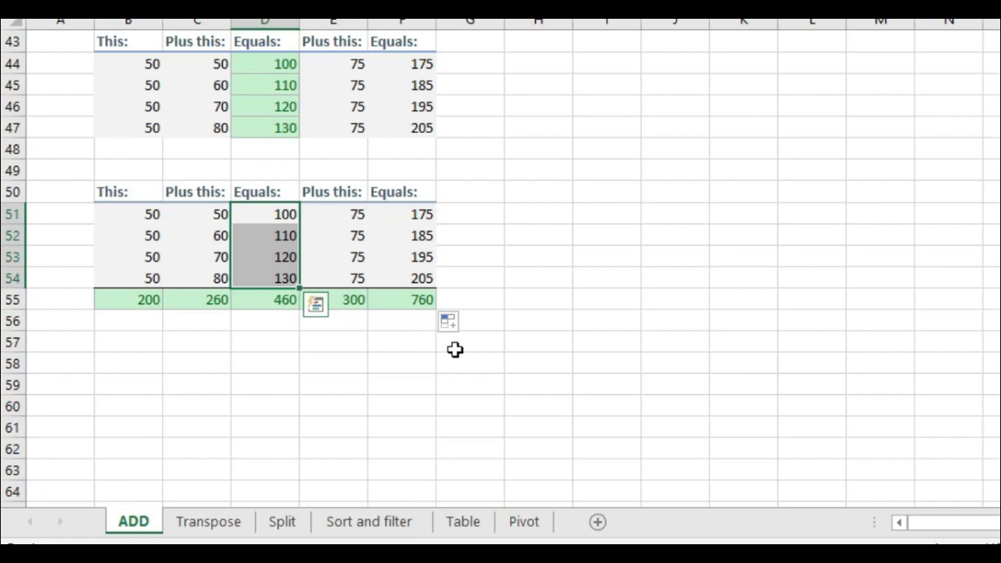
Step: Calculate the first row of the Subtraction table in cell R6 with the formula =P6-Q6
scroll(432, 348, up, 4)
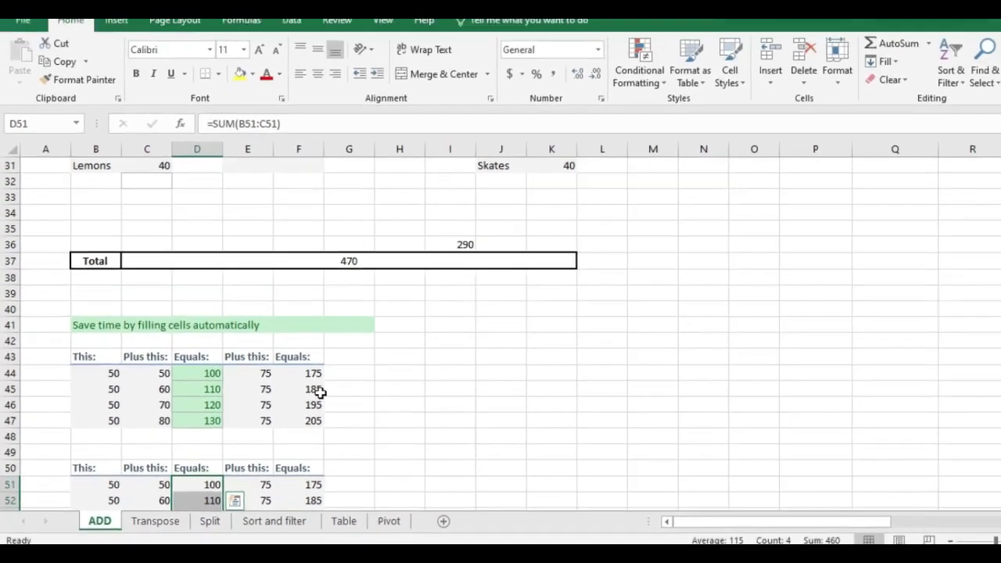
scroll(301, 397, up, 9)
drag(749, 521, 767, 521)
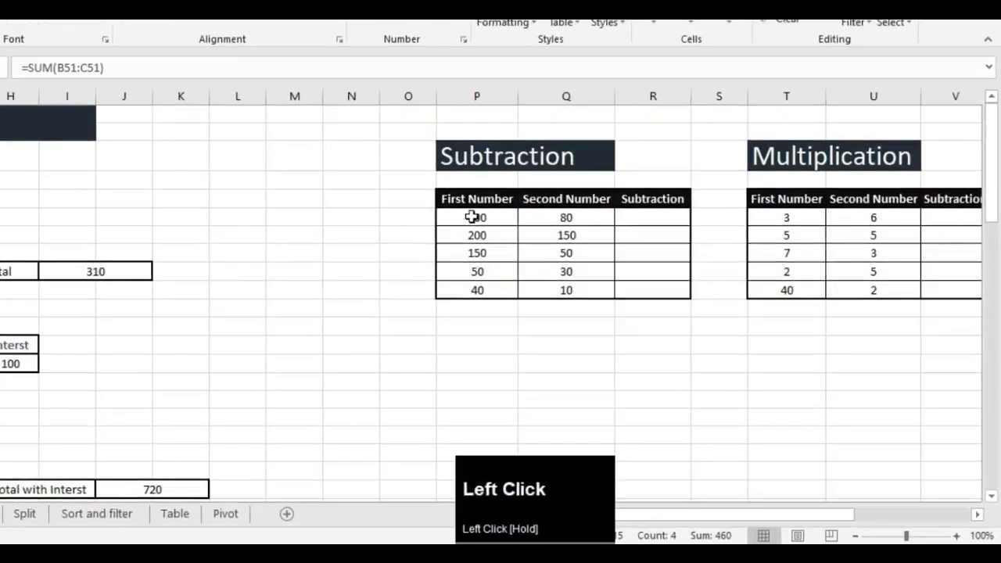
click(538, 257)
click(630, 258)
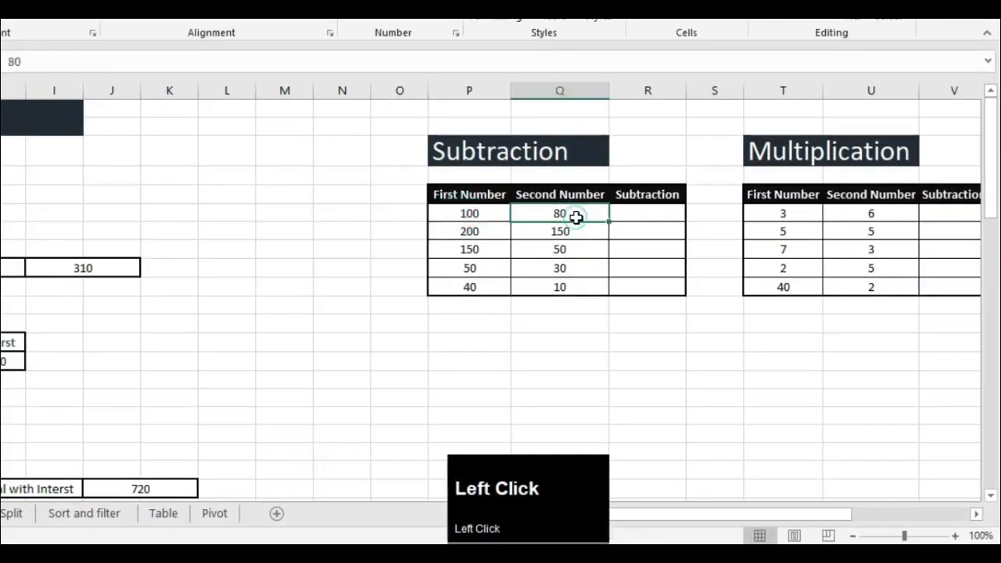
click(643, 220)
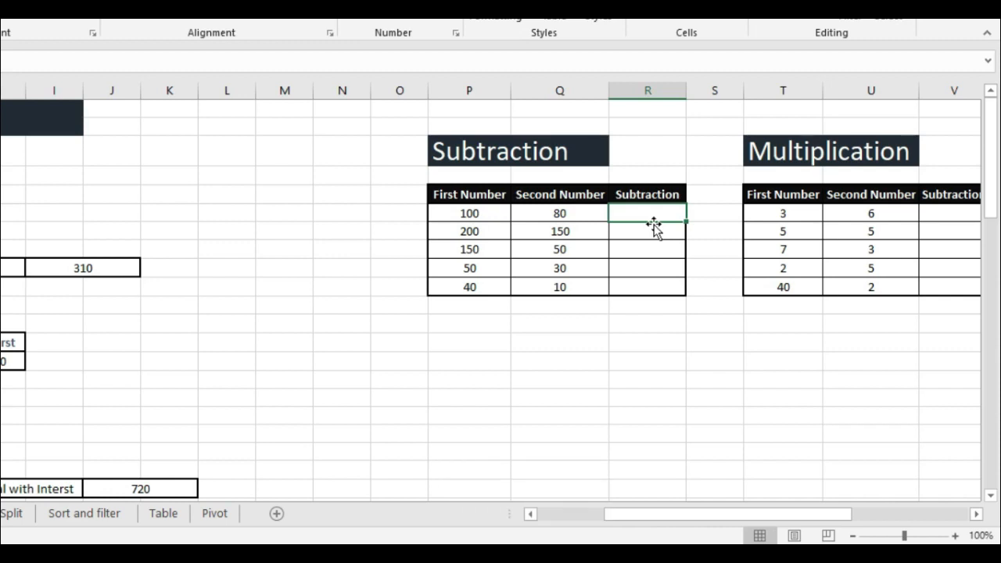
text(=)
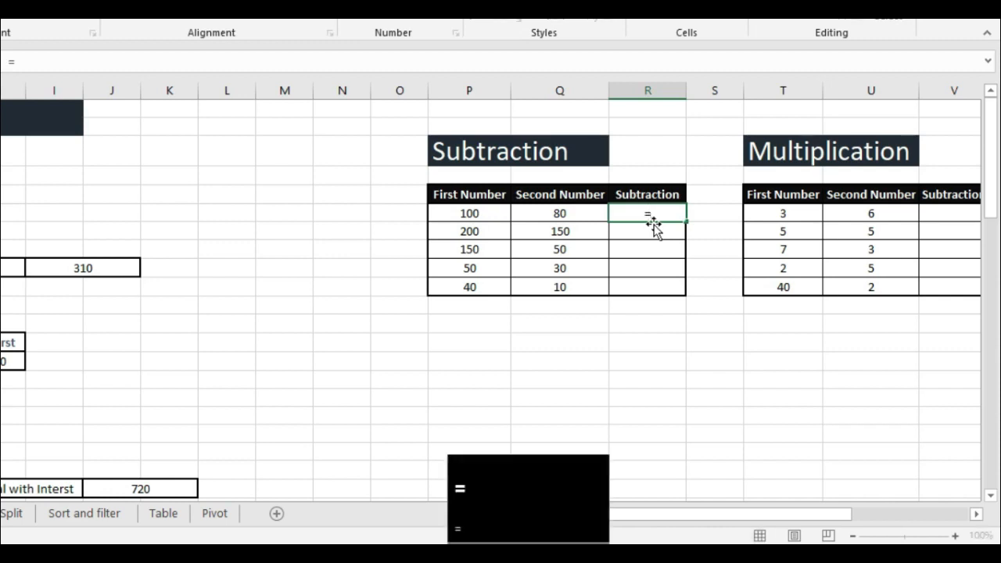
click(472, 216)
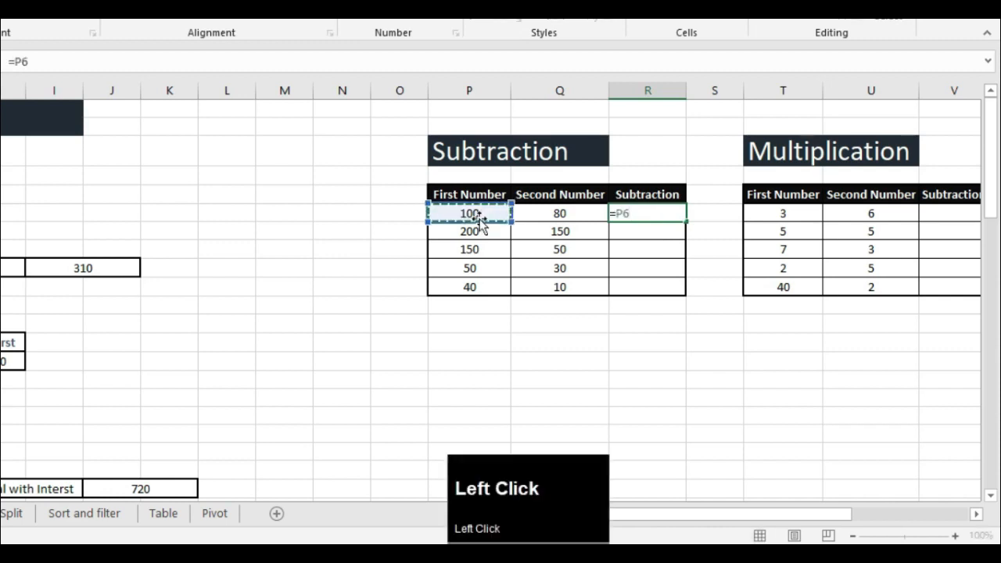
text(-)
click(539, 213)
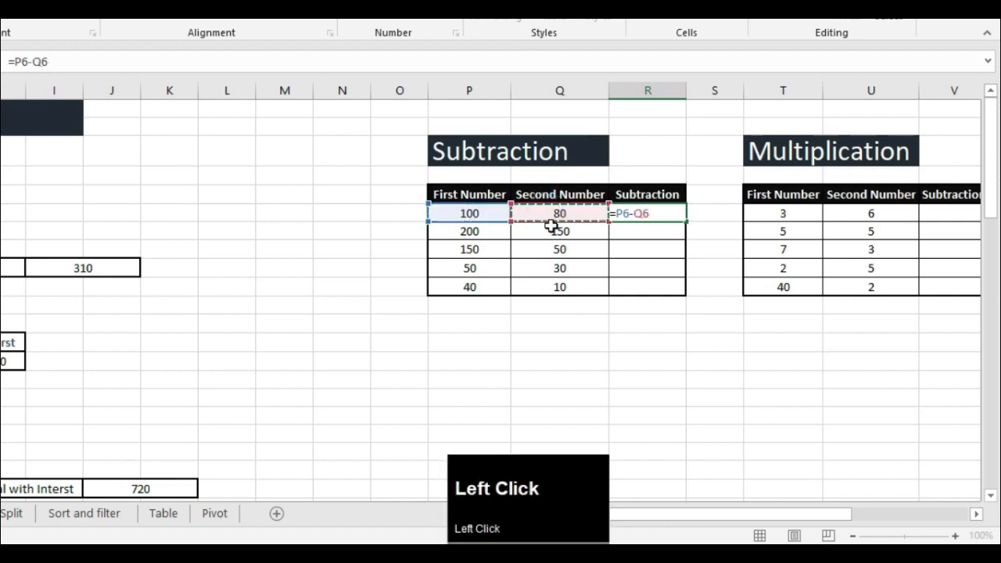
key(Return)
click(631, 212)
click(546, 214)
click(663, 213)
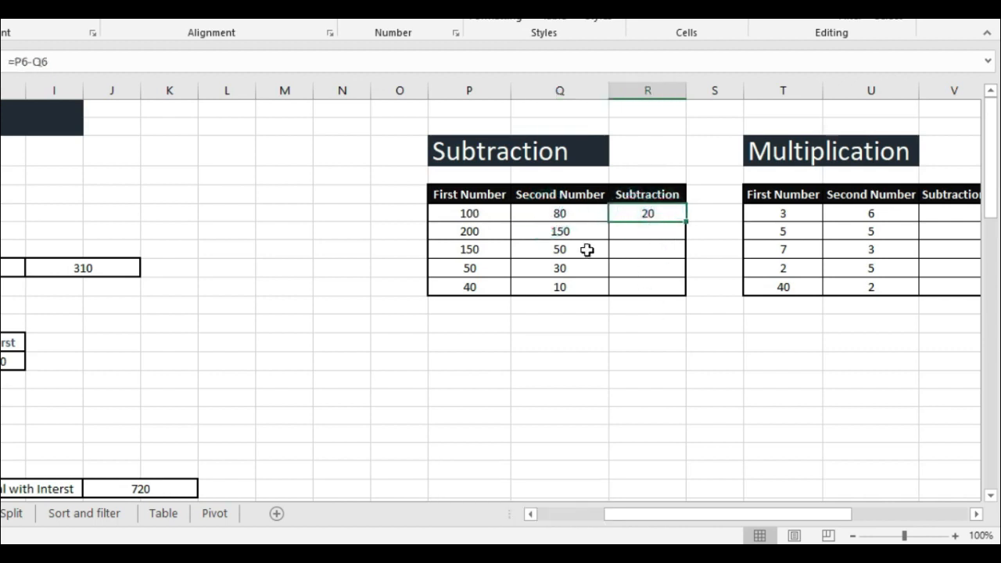
Step: Review the next two rows of the Subtraction table and fill the formula in R6 down to R10
click(469, 230)
click(565, 232)
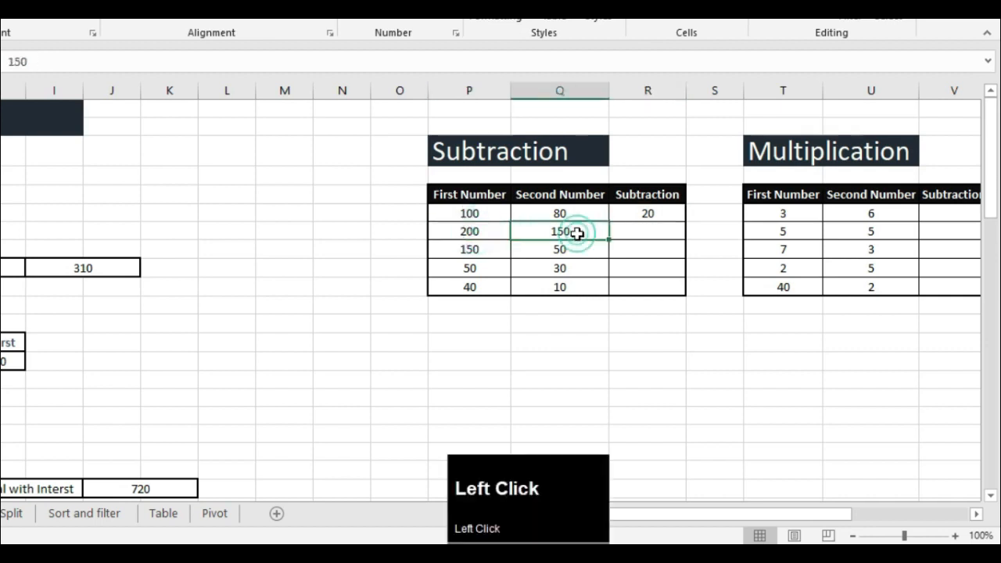
click(470, 251)
click(585, 250)
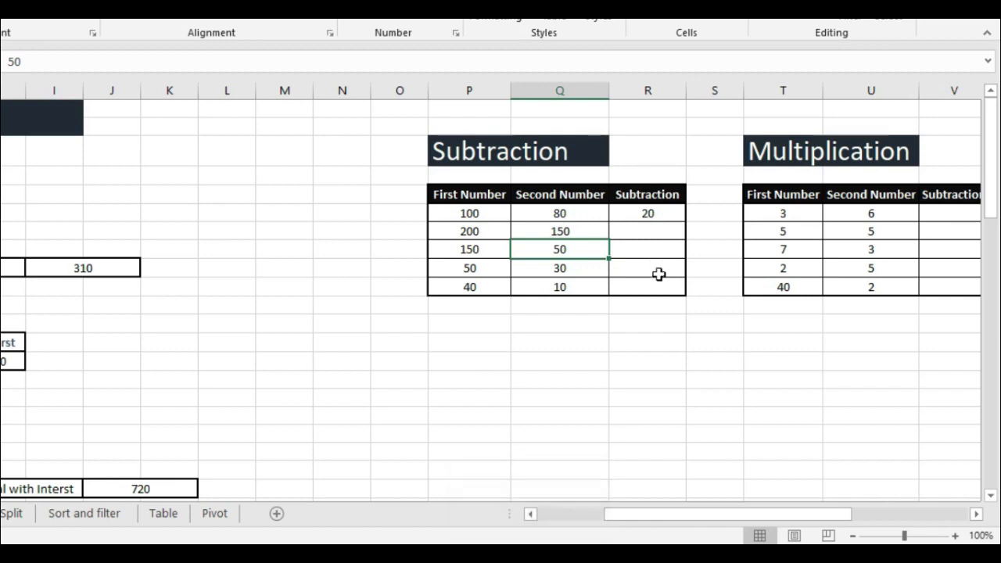
click(640, 213)
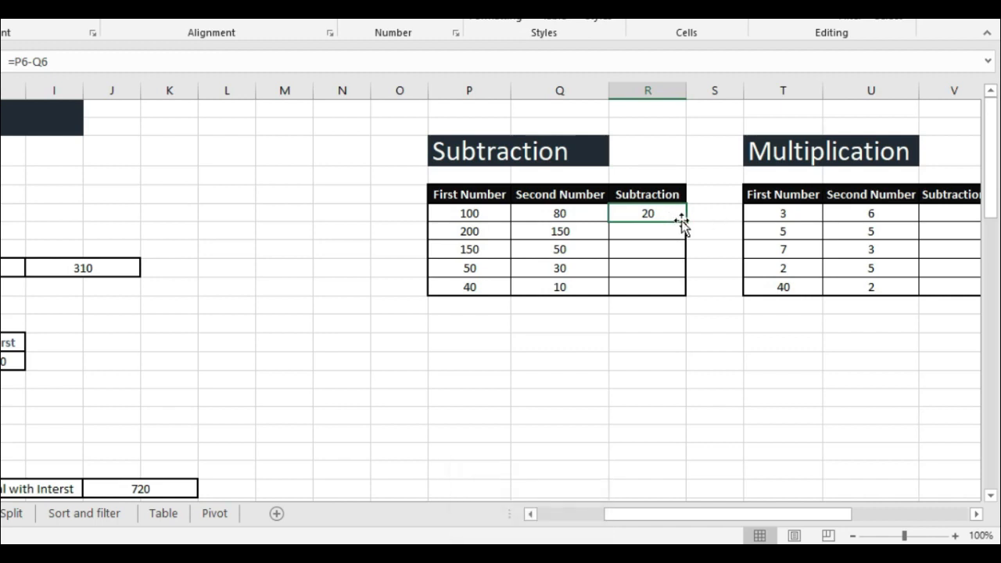
drag(686, 221, 674, 305)
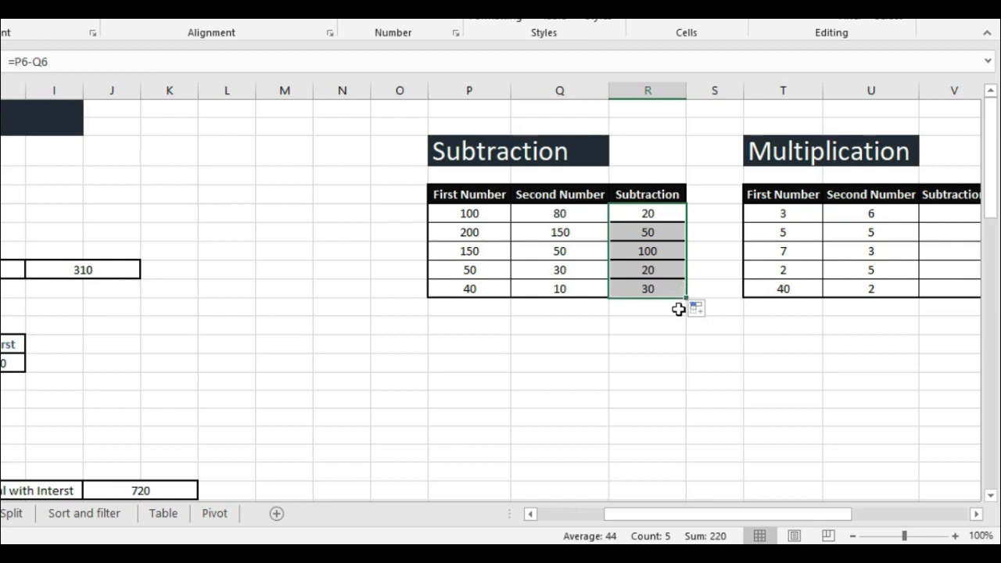
Step: Calculate the Multiplication column by entering =T6*U6 in V6 and filling the formula down to V10
drag(617, 519, 673, 519)
click(731, 215)
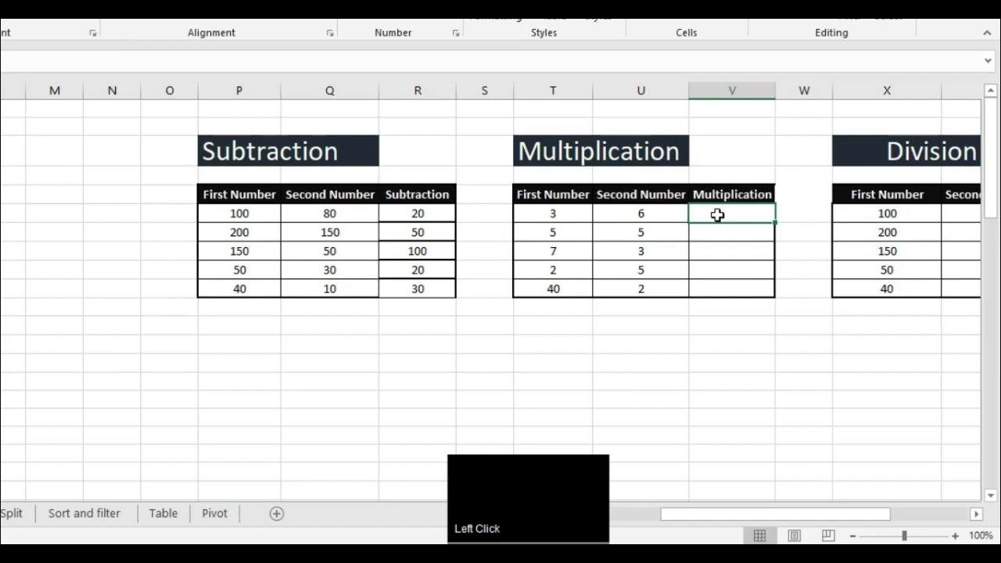
text(=)
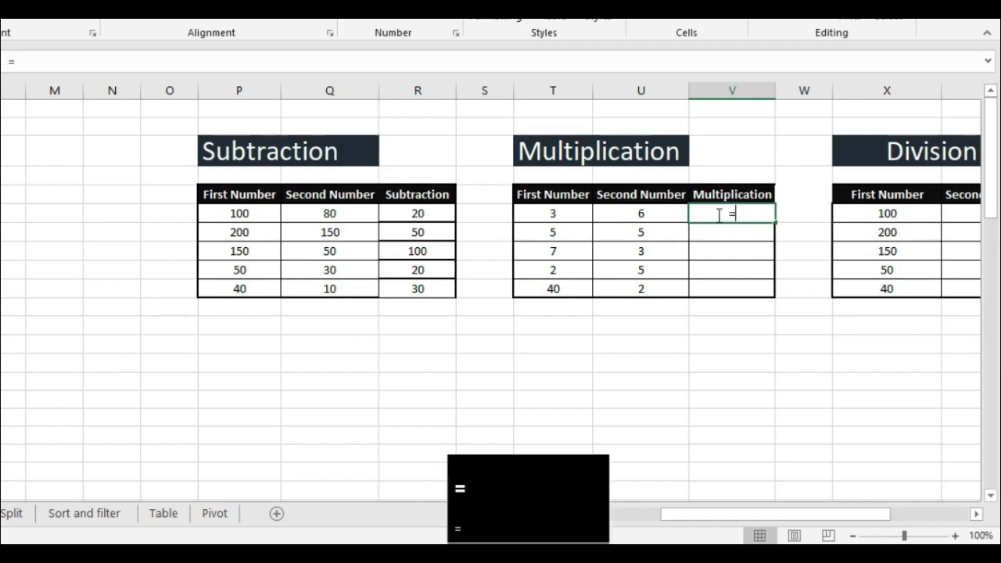
click(550, 212)
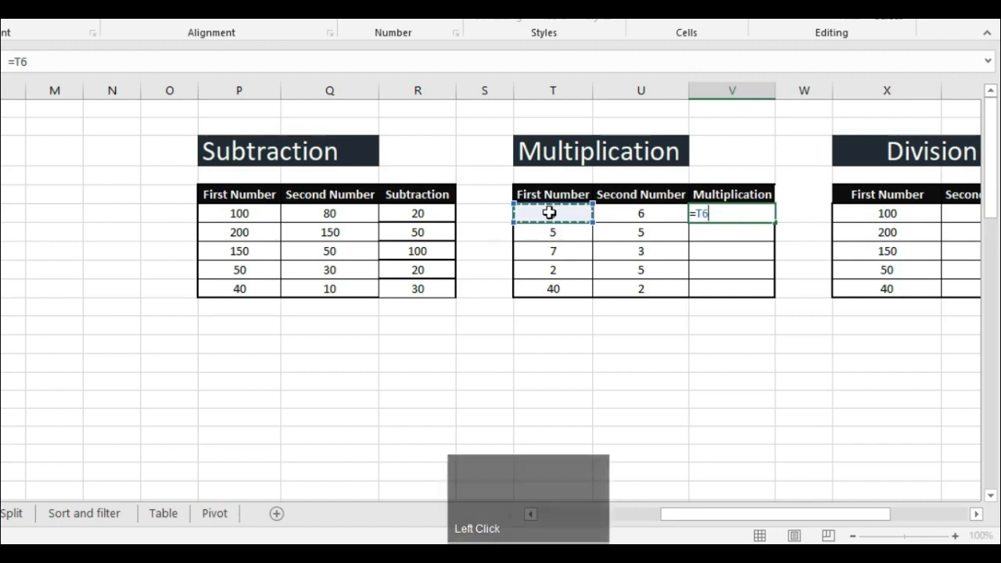
text(*)
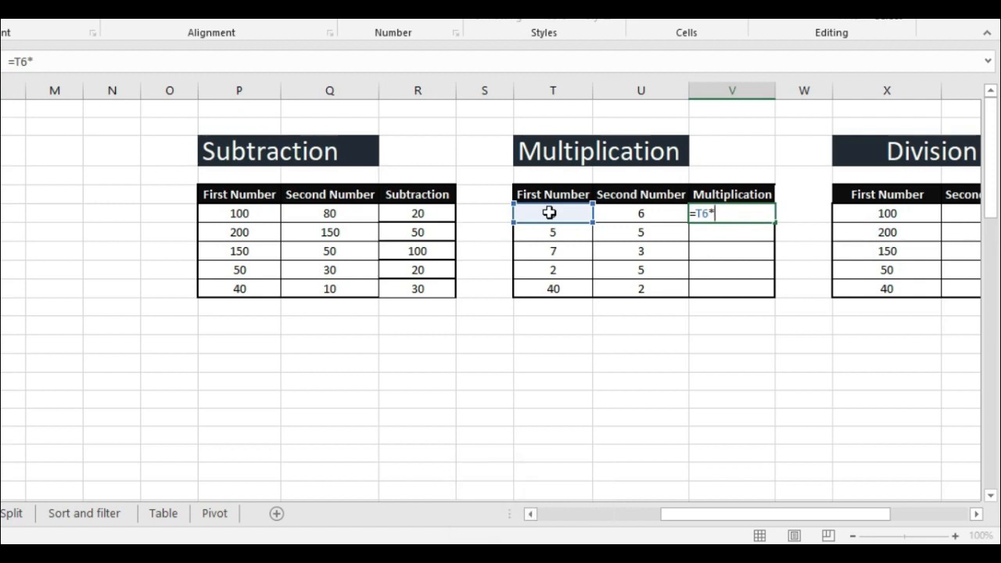
click(631, 220)
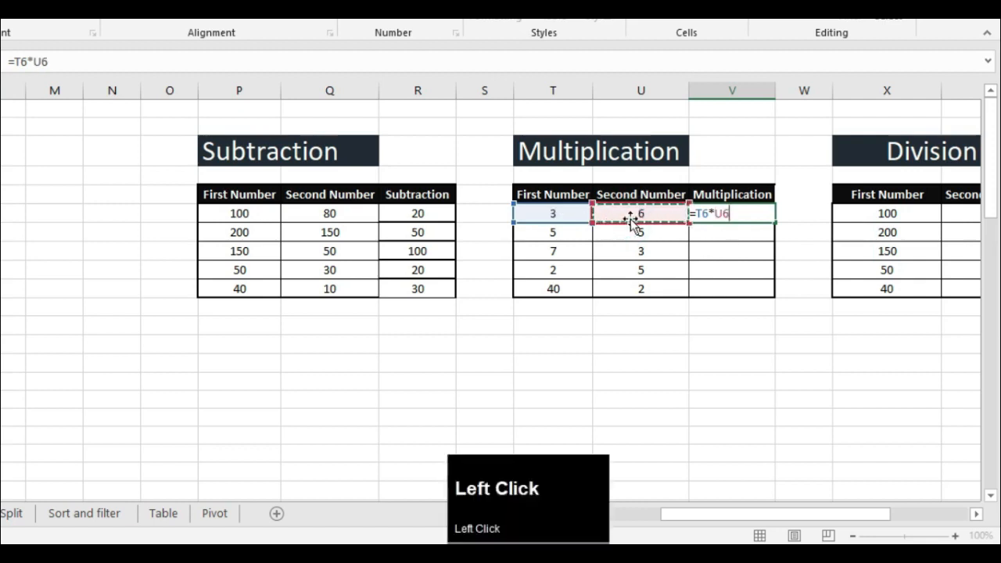
click(747, 215)
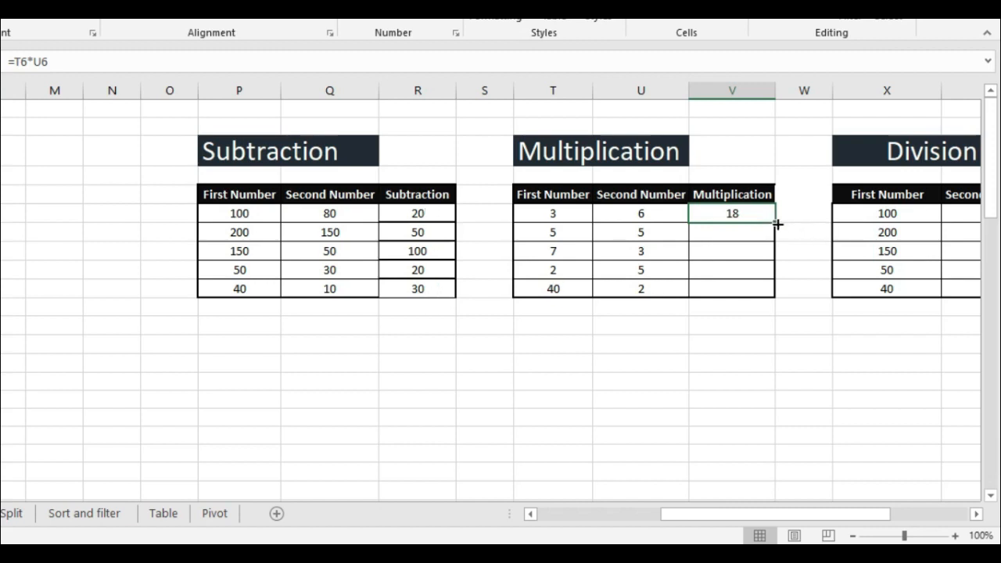
double_click(777, 223)
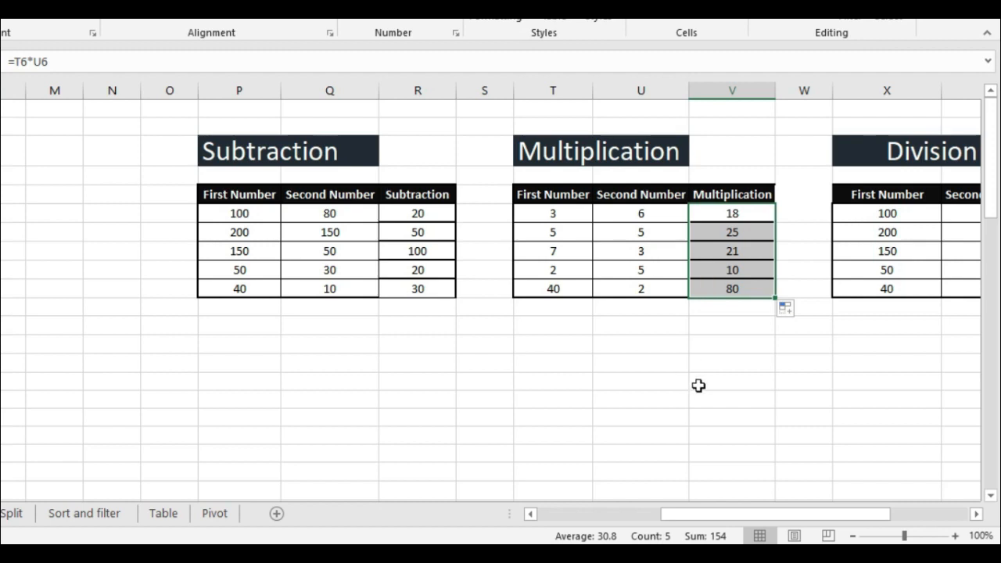
Step: Calculate the first row of the Division table in cell Z6 with the formula =X6/Y6
drag(731, 514, 809, 510)
click(763, 215)
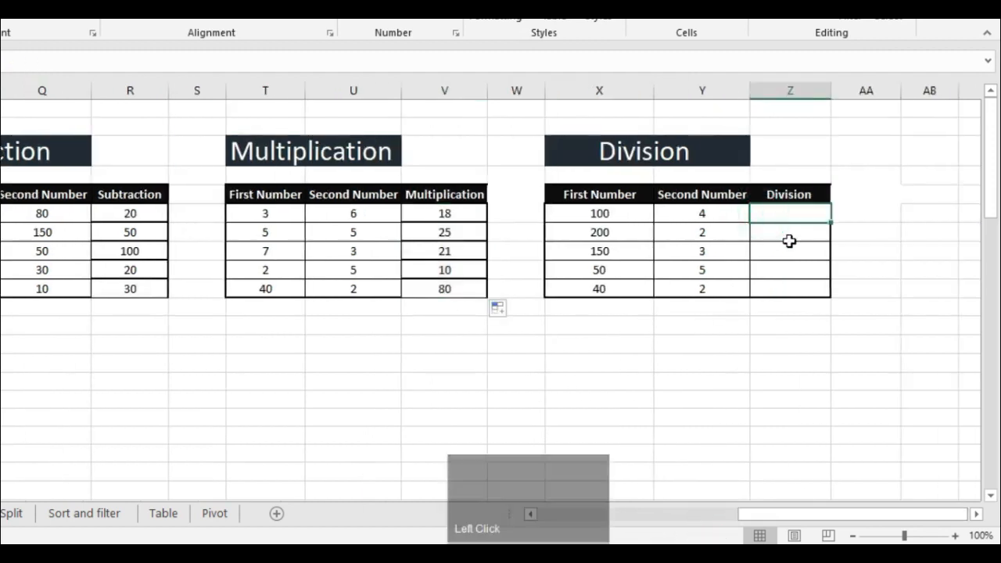
text(=)
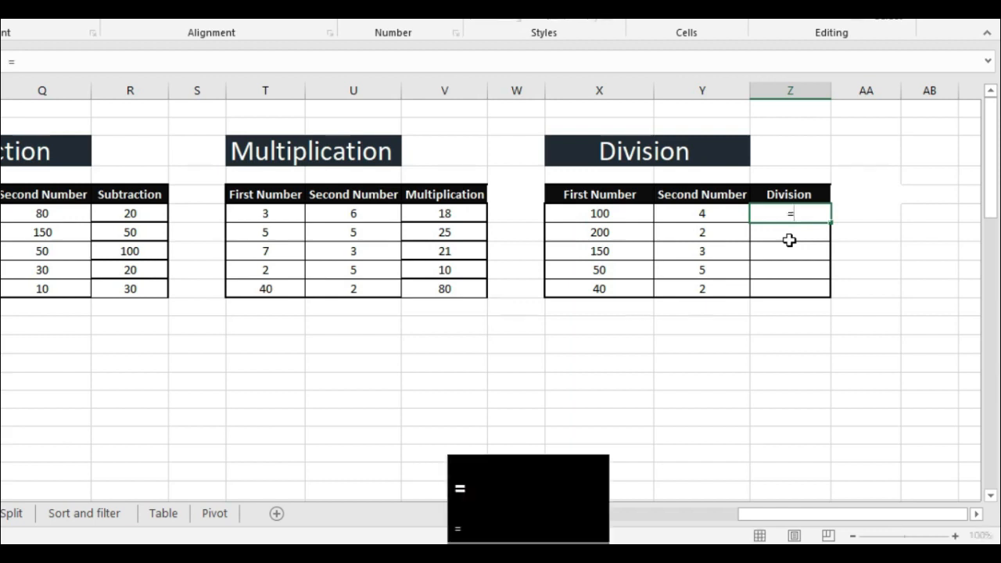
click(611, 209)
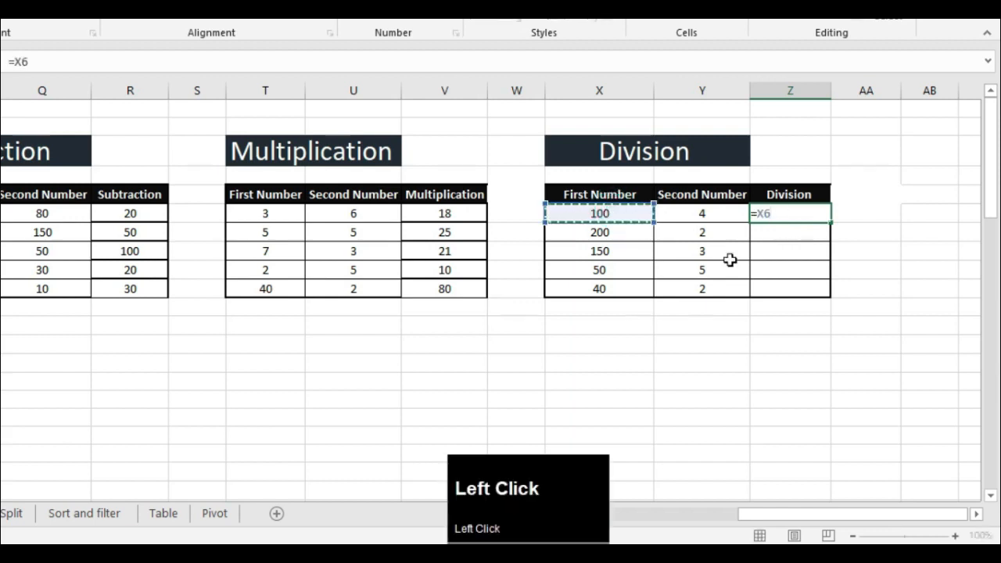
text(/)
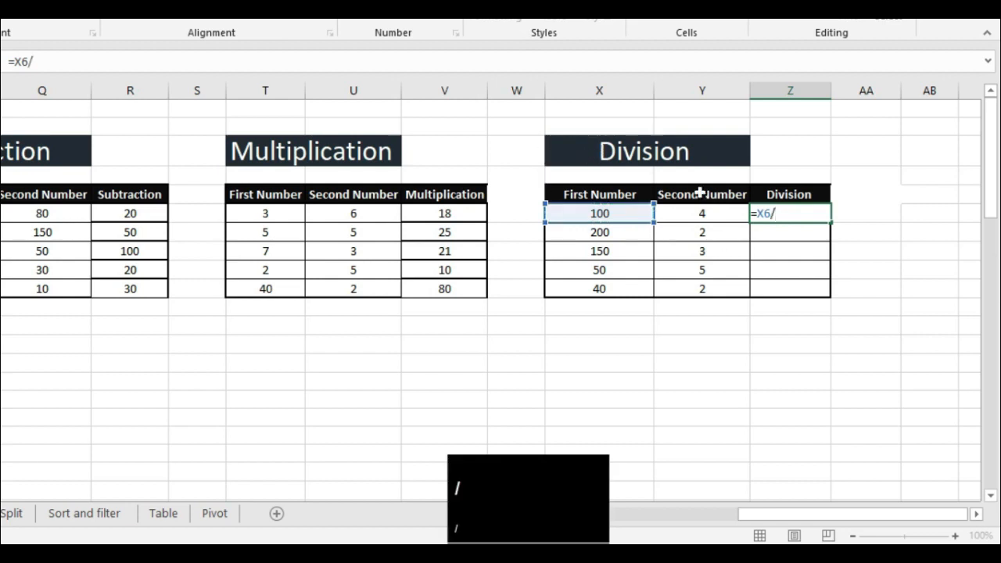
click(684, 217)
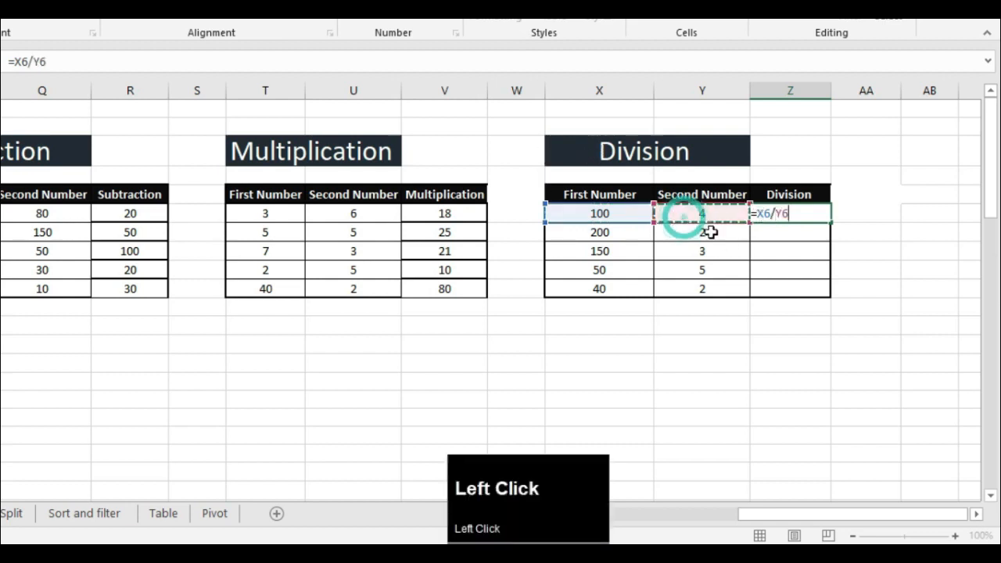
key(Return)
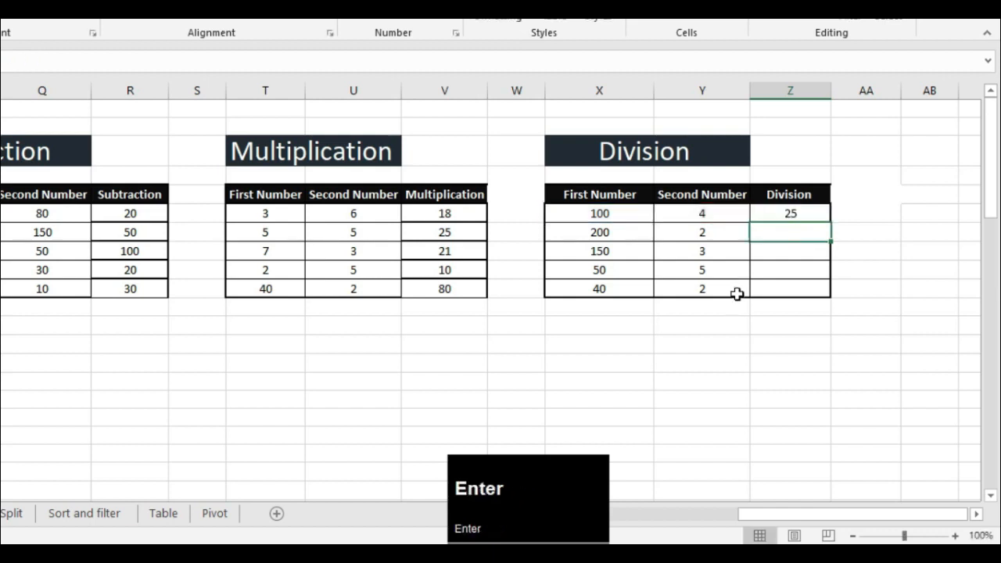
Step: Select Z6:Z10 and fill the division formula down through the range
click(775, 216)
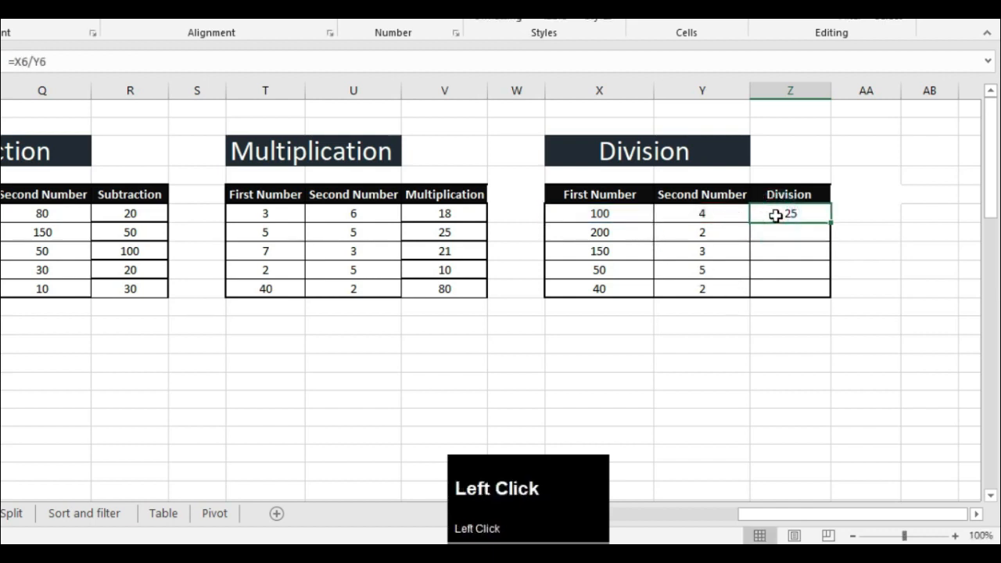
drag(776, 216, 772, 286)
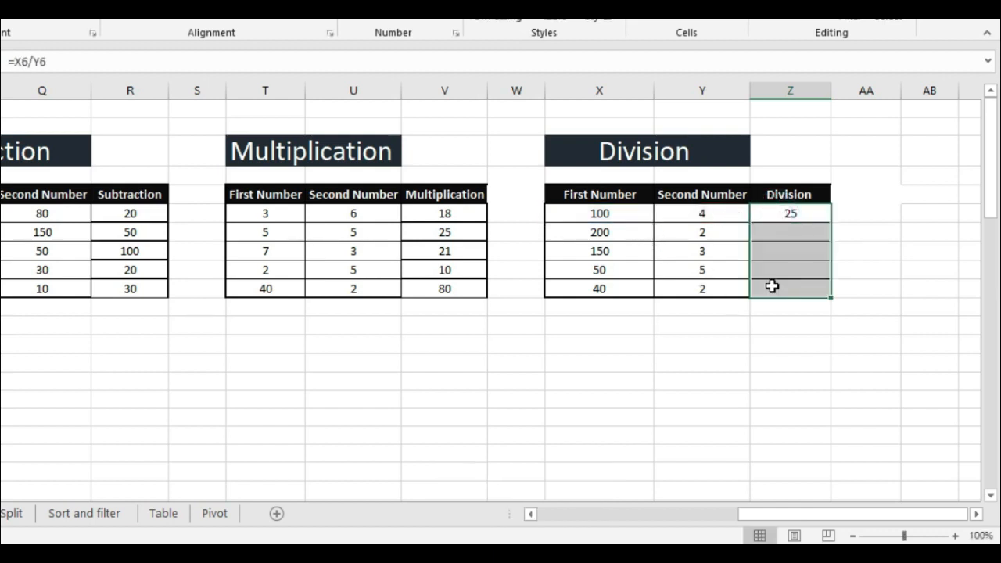
ctrl+click(773, 287)
key(ctrl+d)
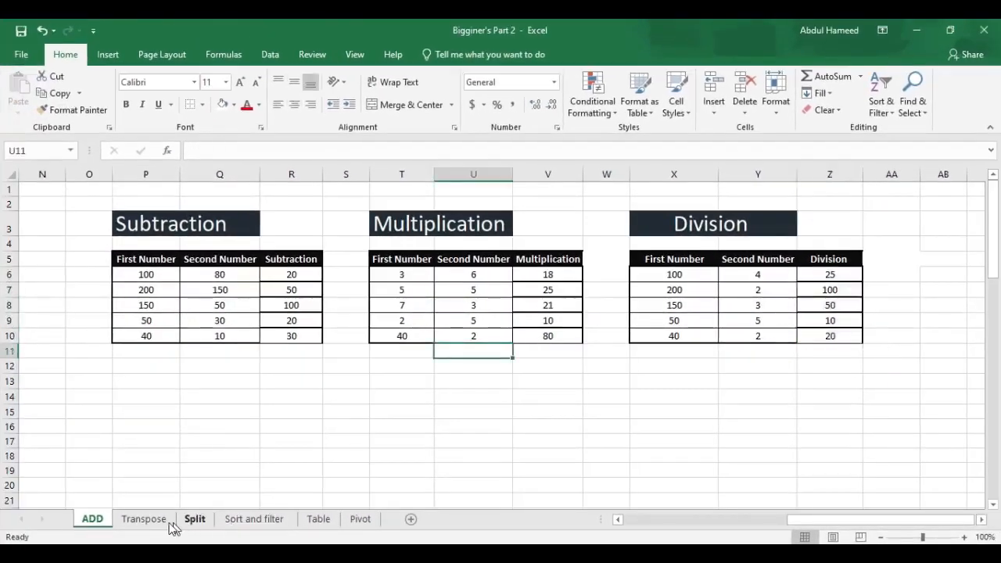
Step: Open the Transpose sheet and look over the horizontal Item and Amount table in B3:G4
click(162, 523)
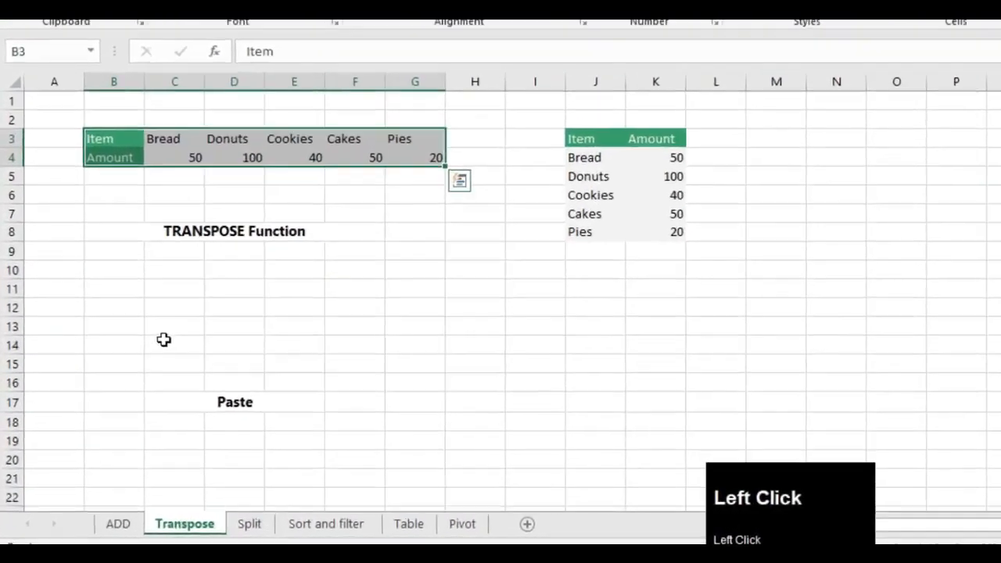
click(161, 346)
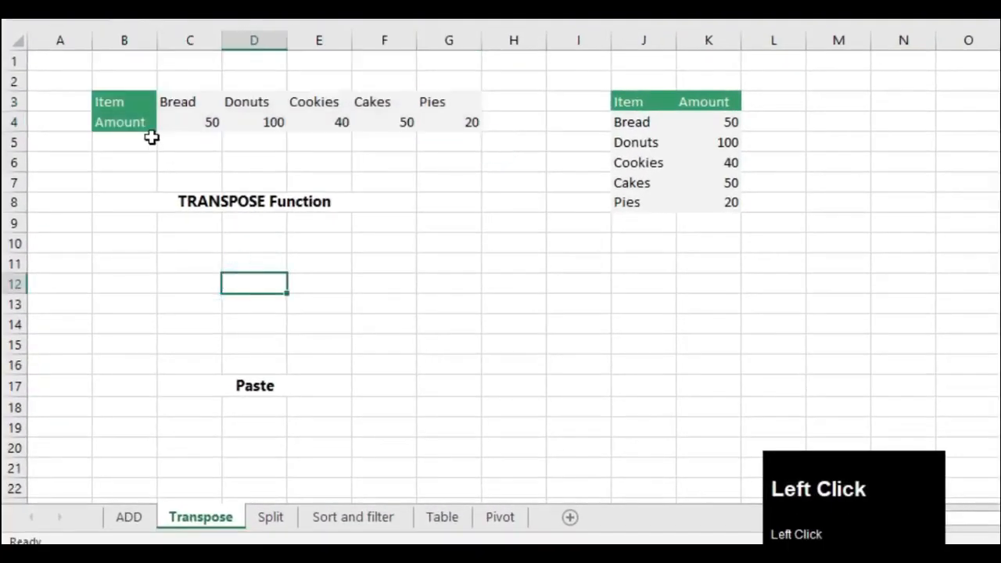
drag(105, 97, 453, 123)
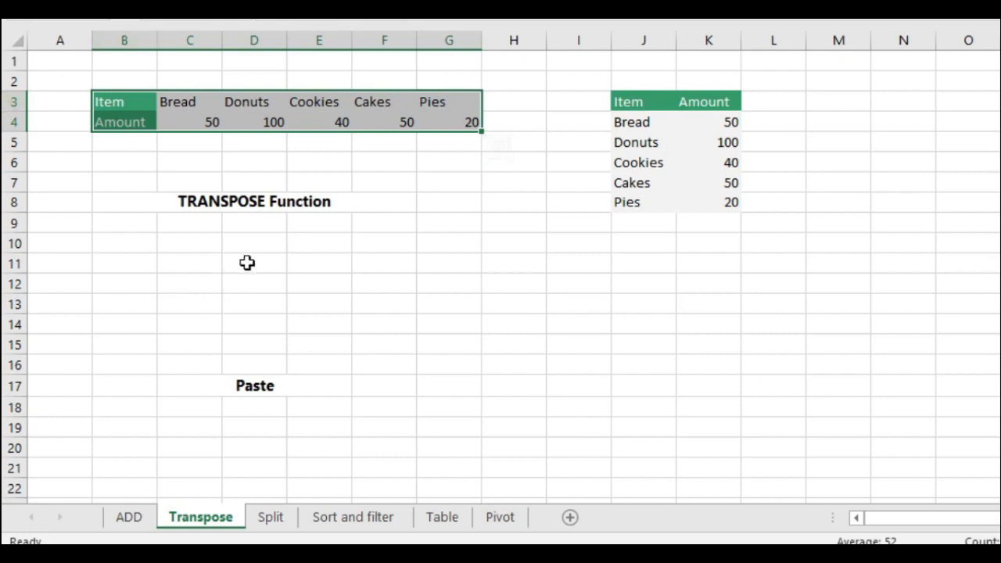
click(179, 238)
click(138, 225)
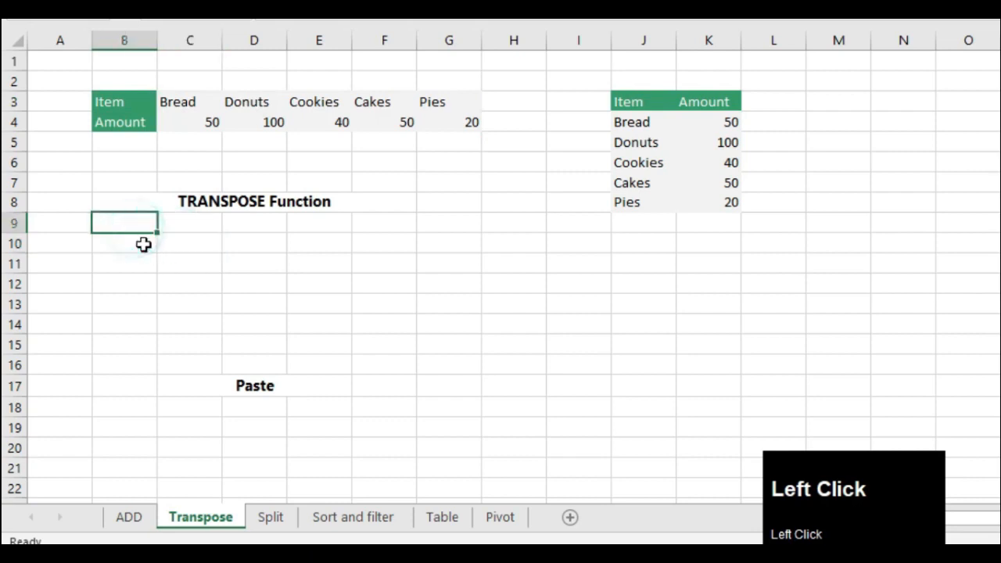
Step: Transpose the horizontal Item and Amount table into B9:C14 with the array formula =TRANSPOSE(B3:G4)
drag(144, 223, 190, 324)
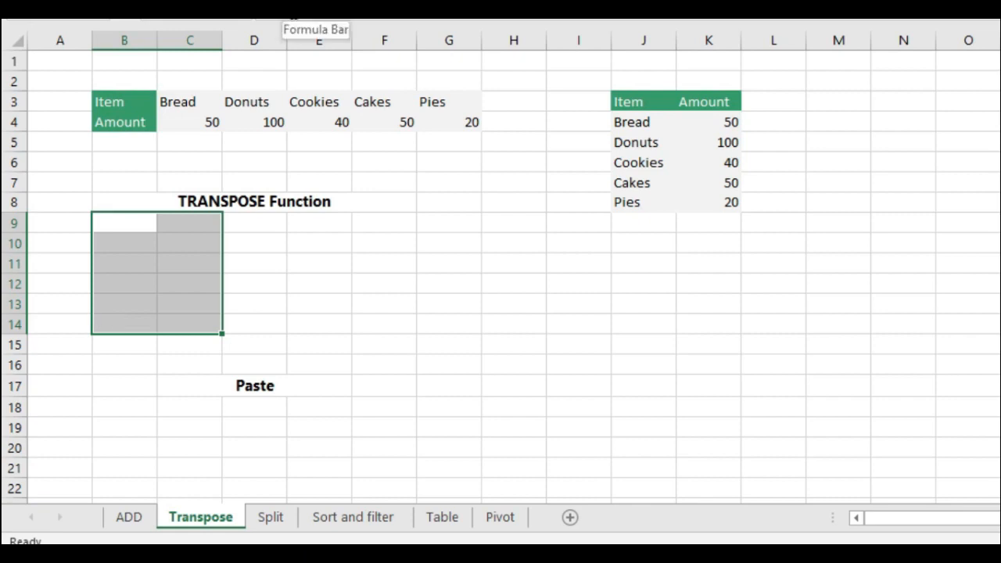
text(=)
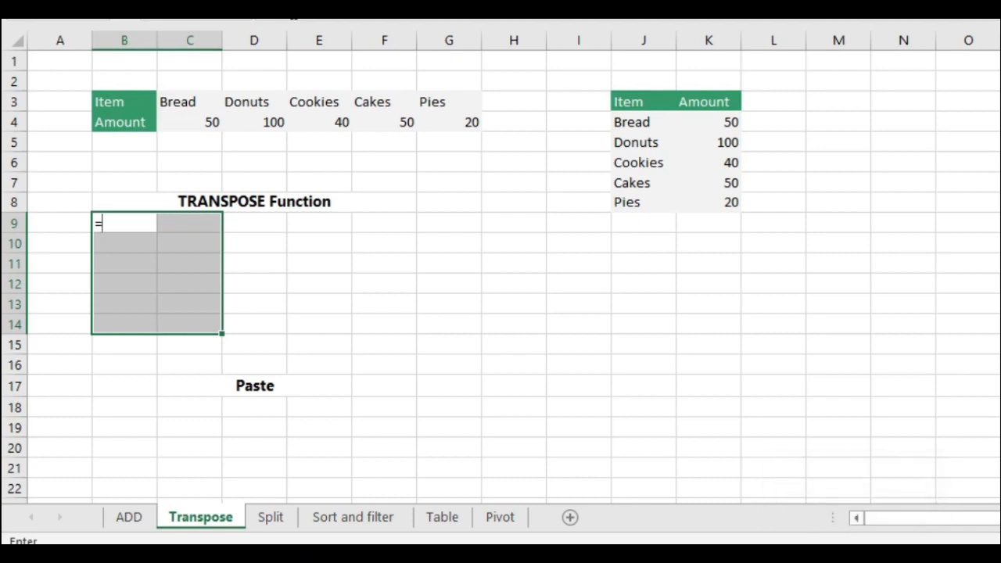
text(transpose)
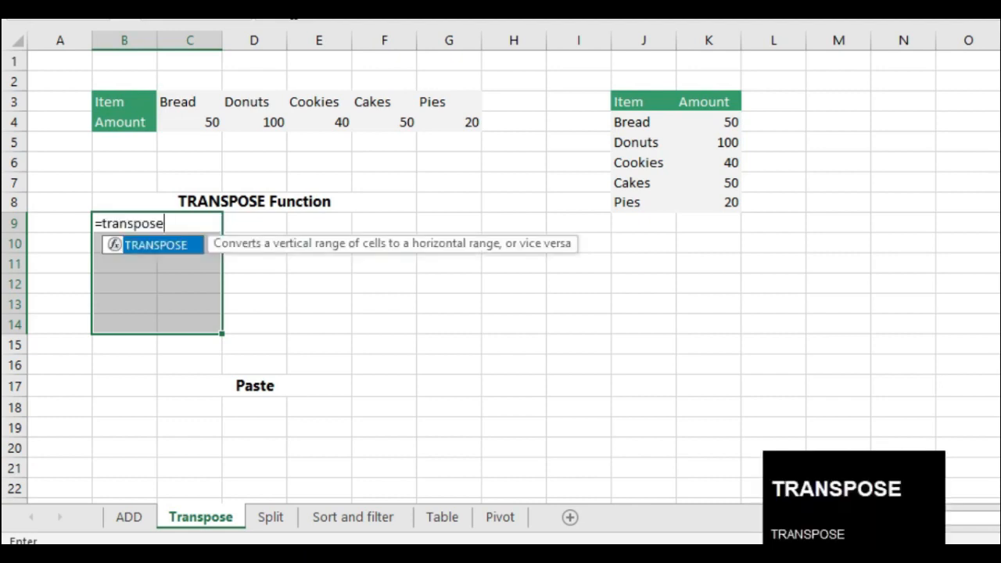
text(()
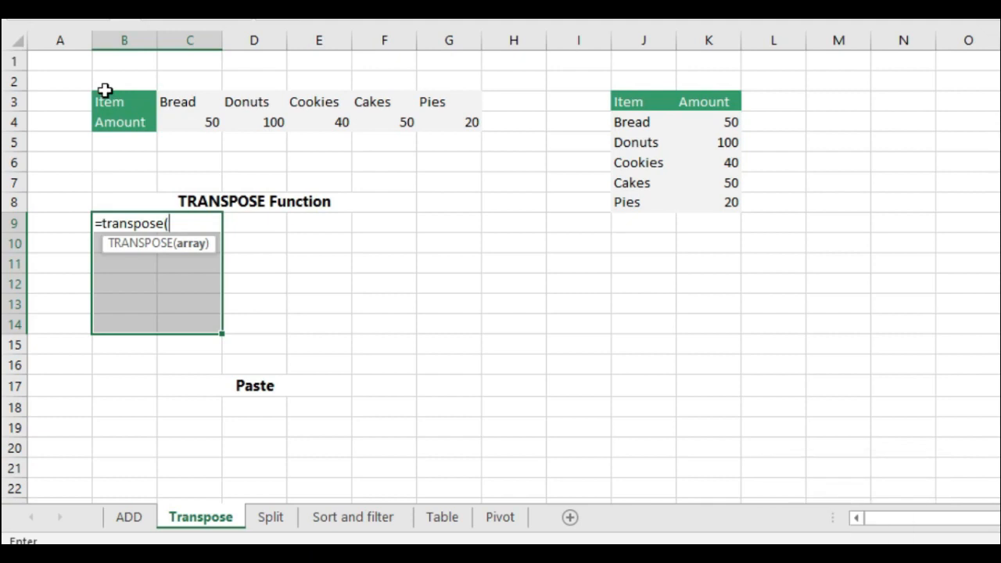
drag(105, 100, 441, 121)
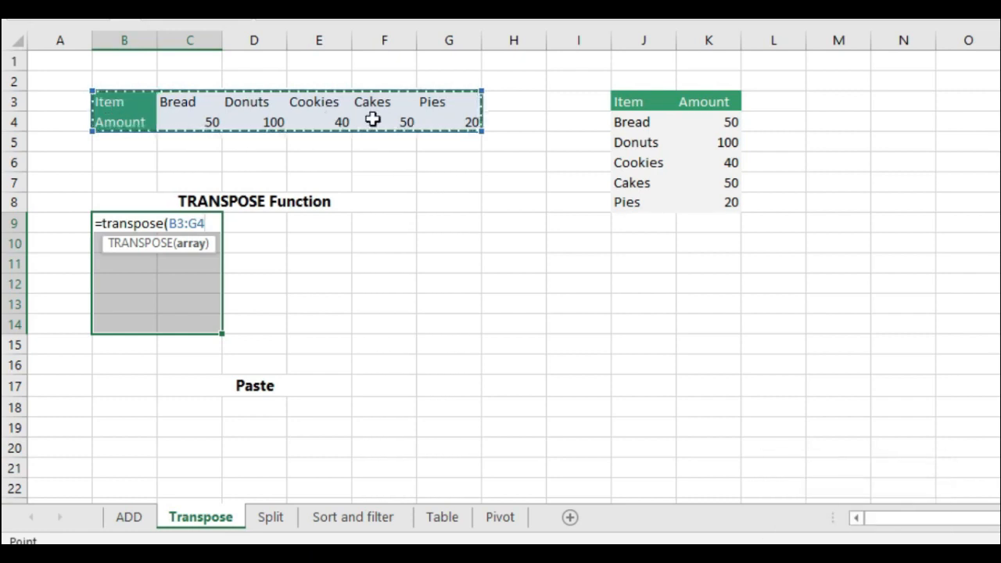
text())
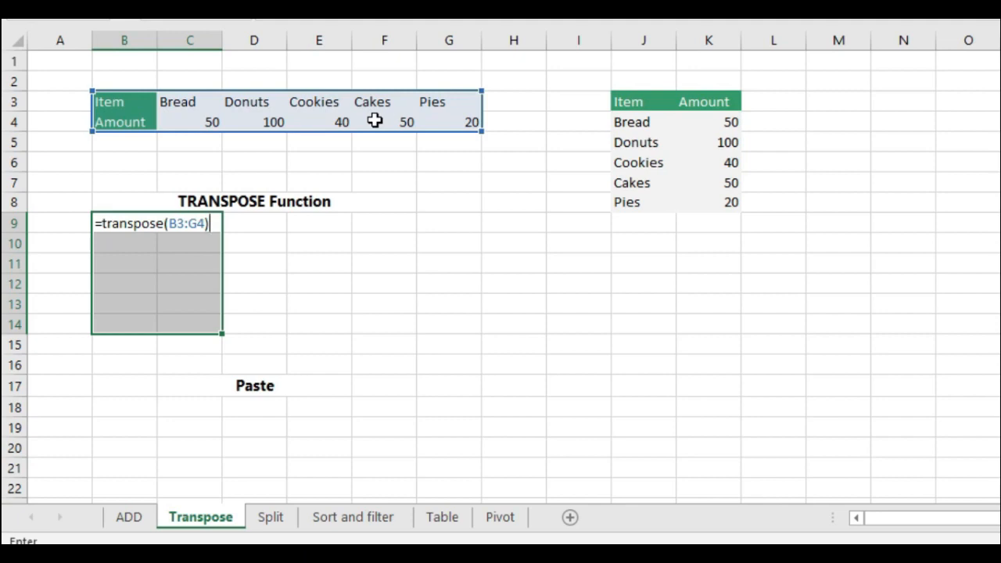
key(ctrl+shift)
key(ctrl+shift+Return)
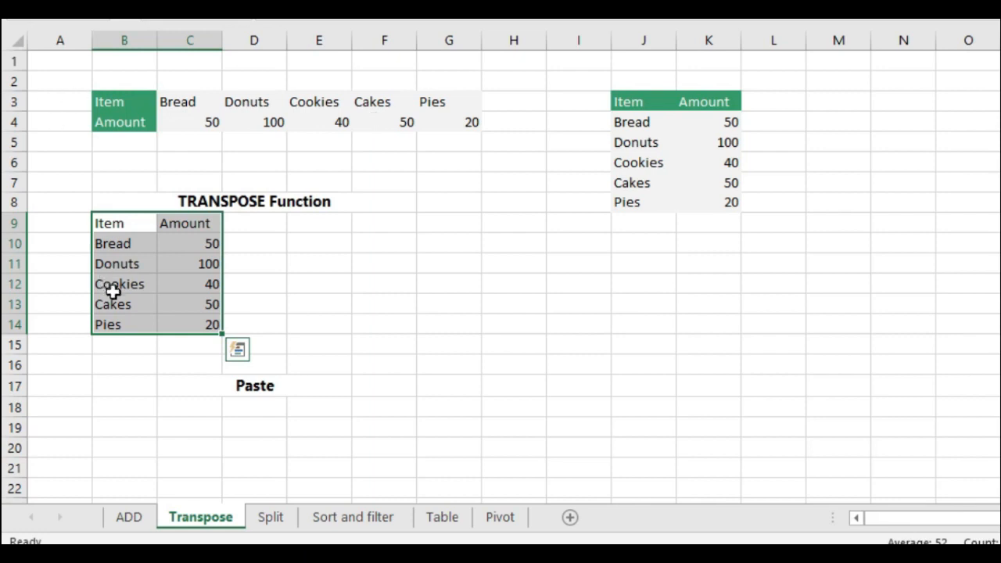
click(153, 322)
Step: Transpose the vertical Item and Amount table into E10:J11 with the array formula =TRANSPOSE(J3:K8)
drag(639, 108, 700, 202)
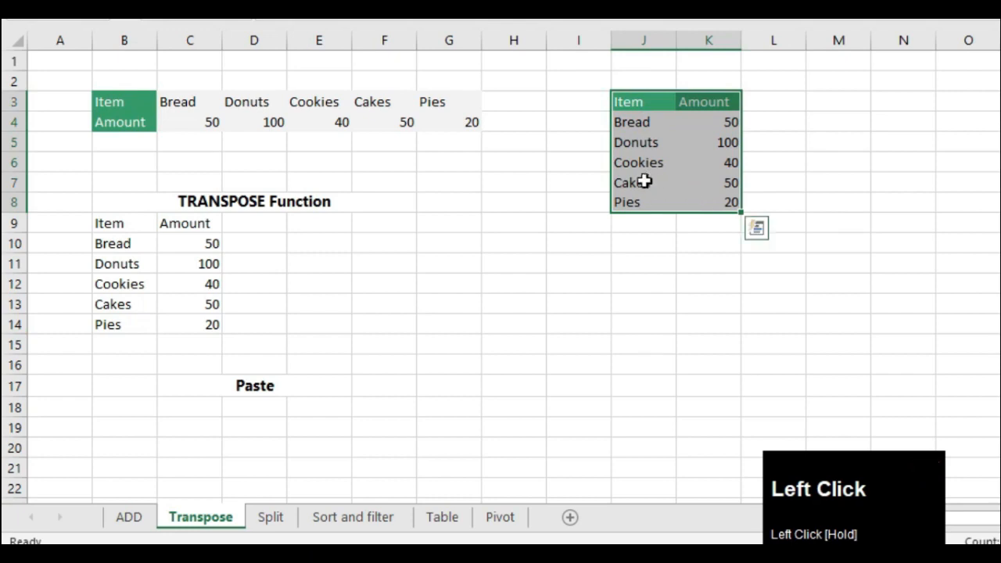
click(334, 248)
drag(320, 246, 407, 254)
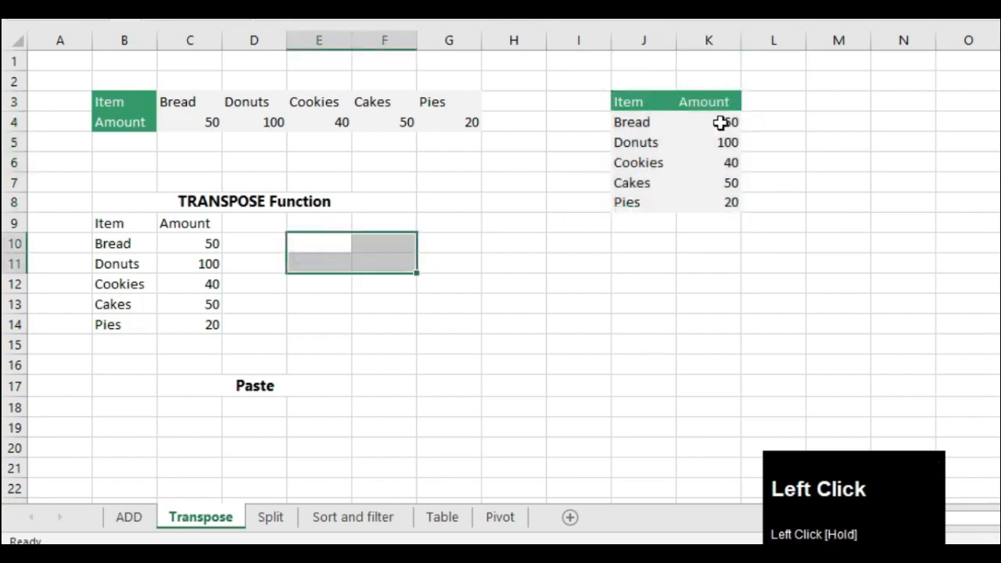
drag(314, 242, 644, 263)
text(=)
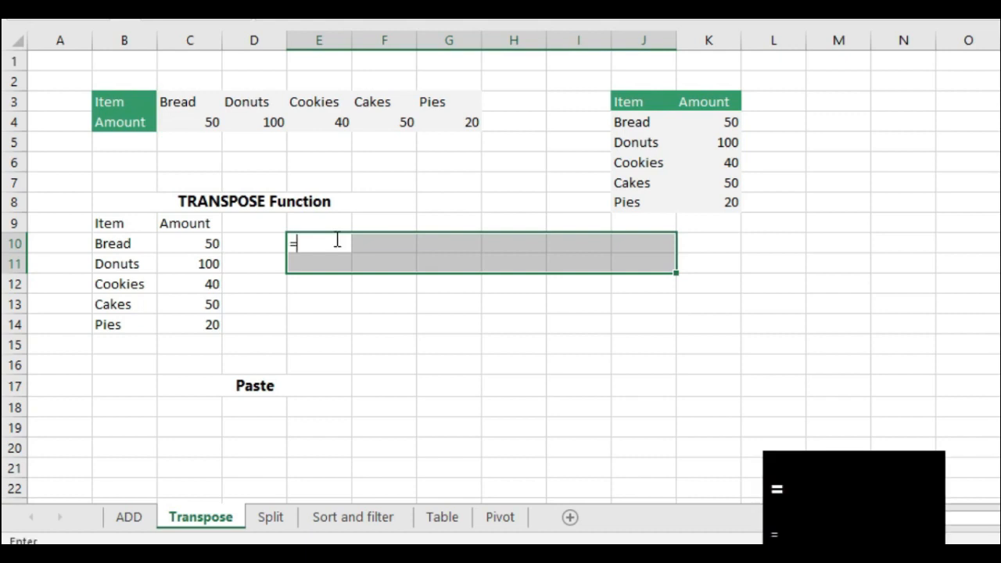
text(transpose()
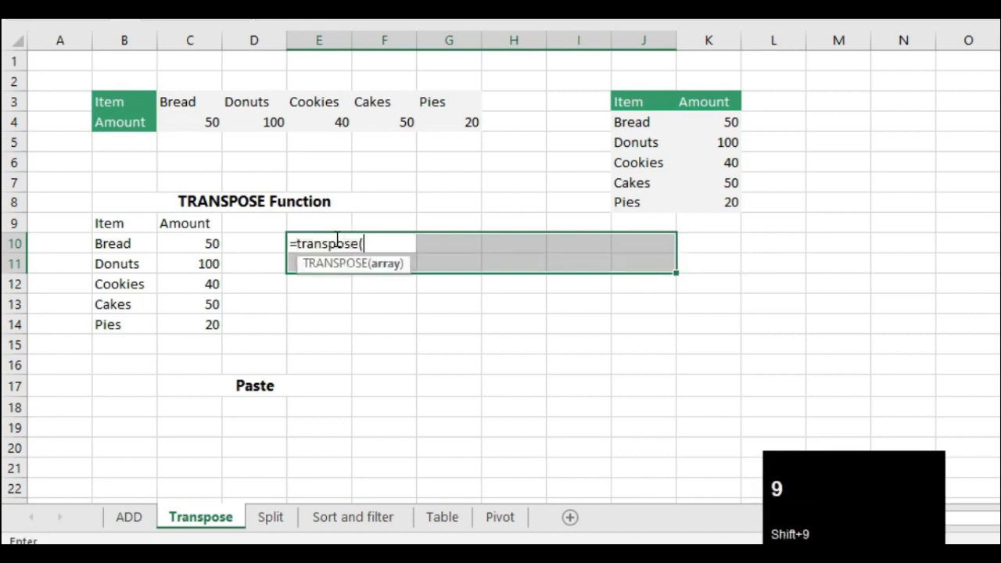
drag(629, 110, 728, 205)
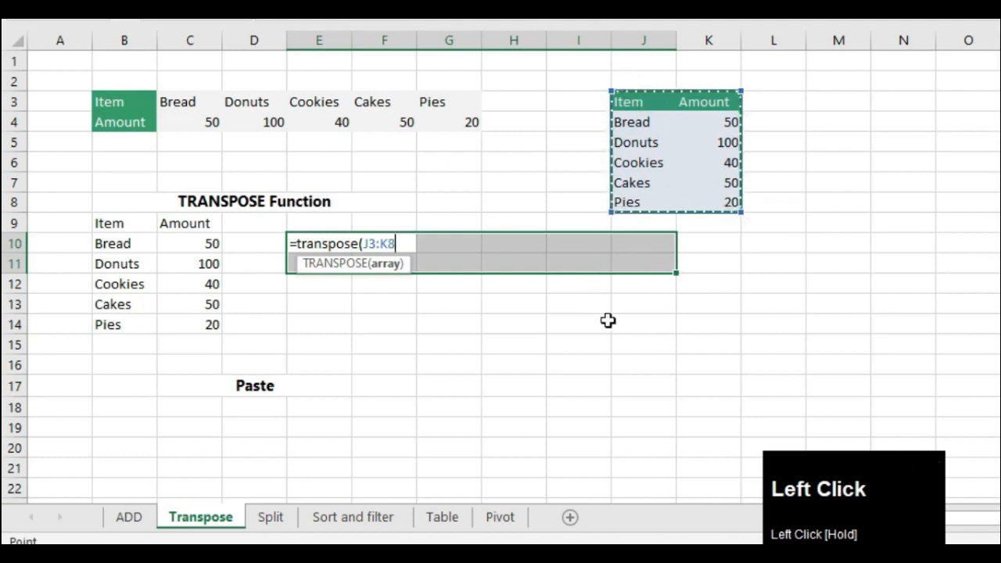
text())
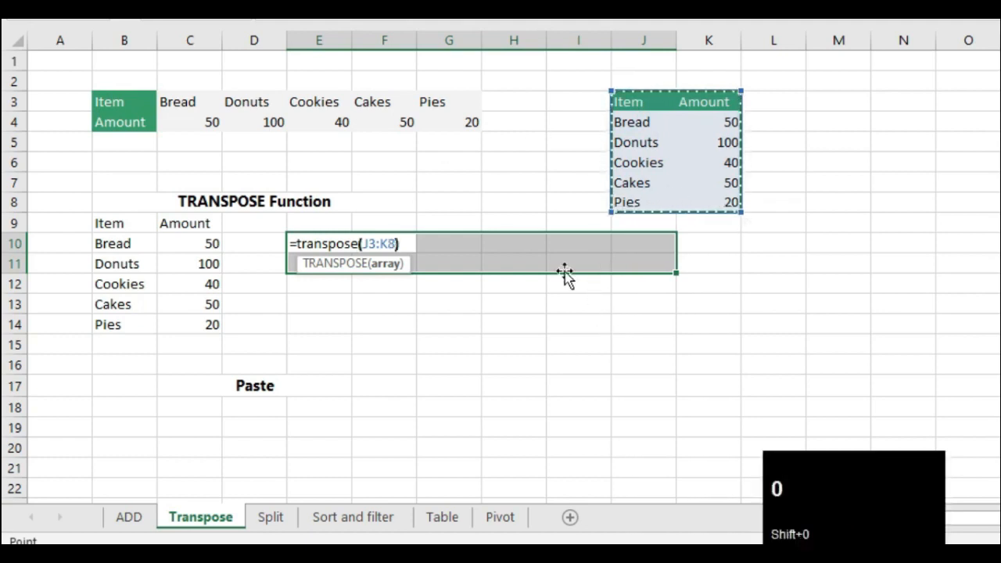
key(ctrl+shift+Return)
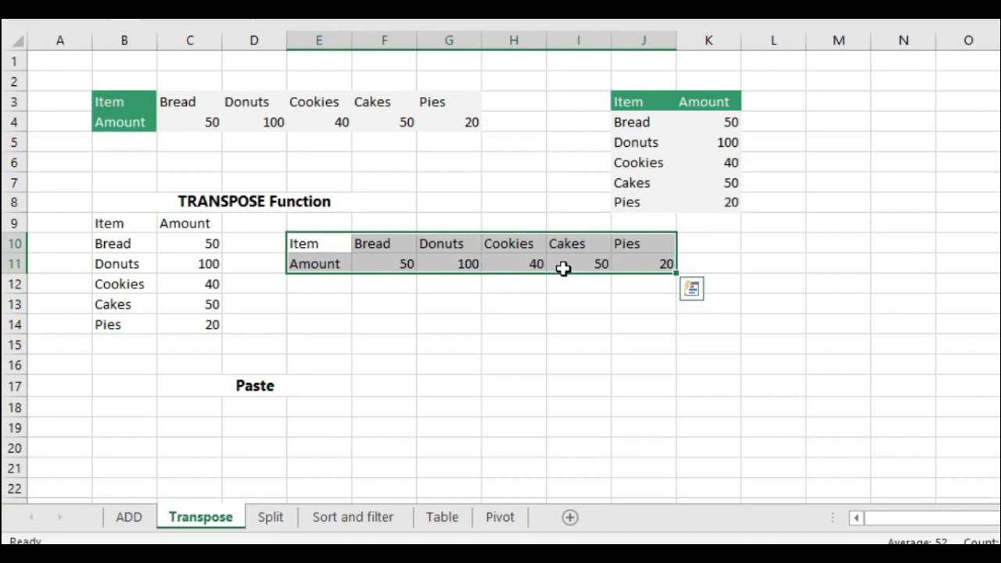
Step: Copy the horizontal Item and Amount table in B3:G4 and paste it transposed at B19 under the Paste heading
scroll(375, 353, down, 1)
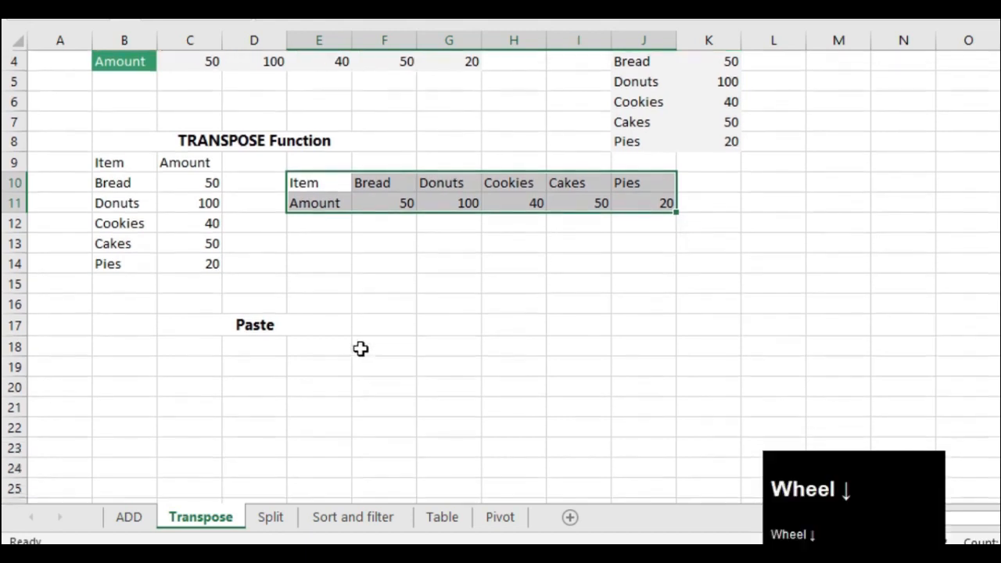
scroll(265, 354, up, 1)
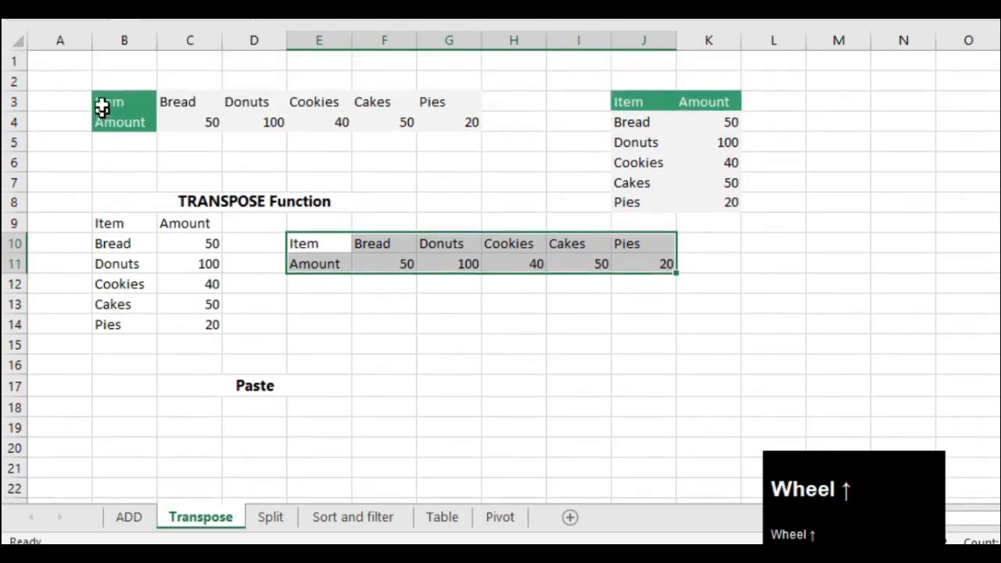
click(106, 105)
drag(108, 110, 437, 123)
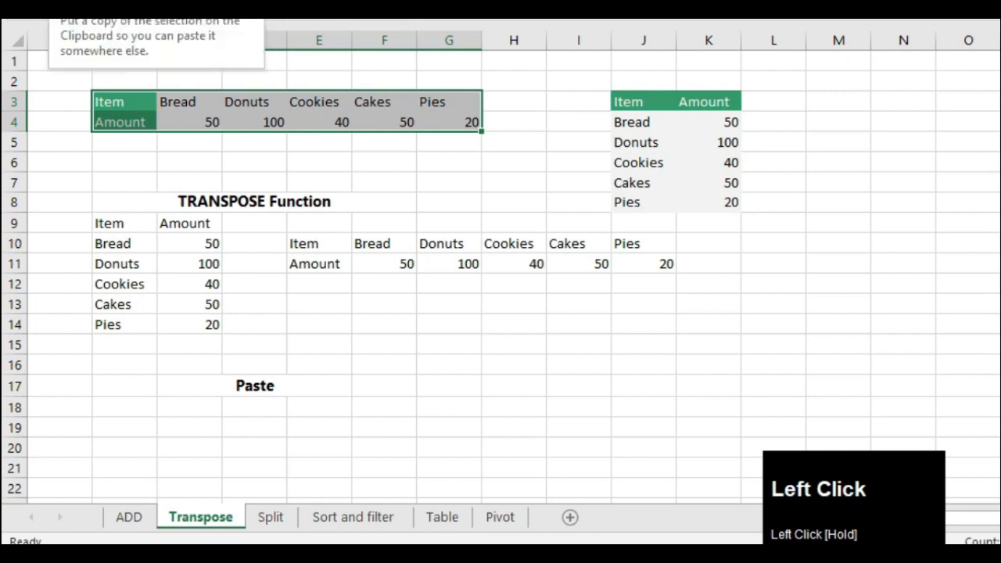
click(56, 9)
scroll(208, 287, down, 2)
scroll(207, 286, down, 1)
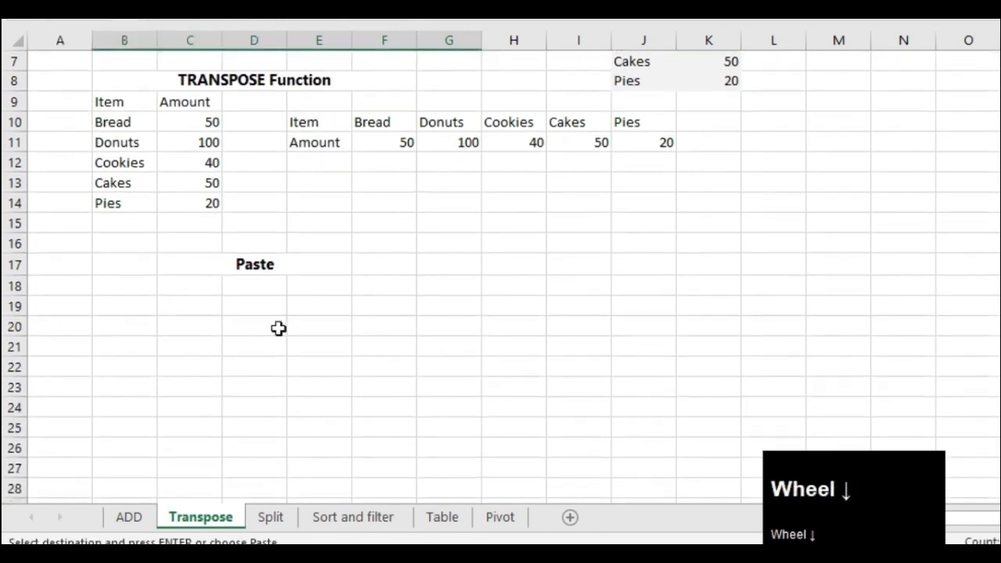
click(112, 306)
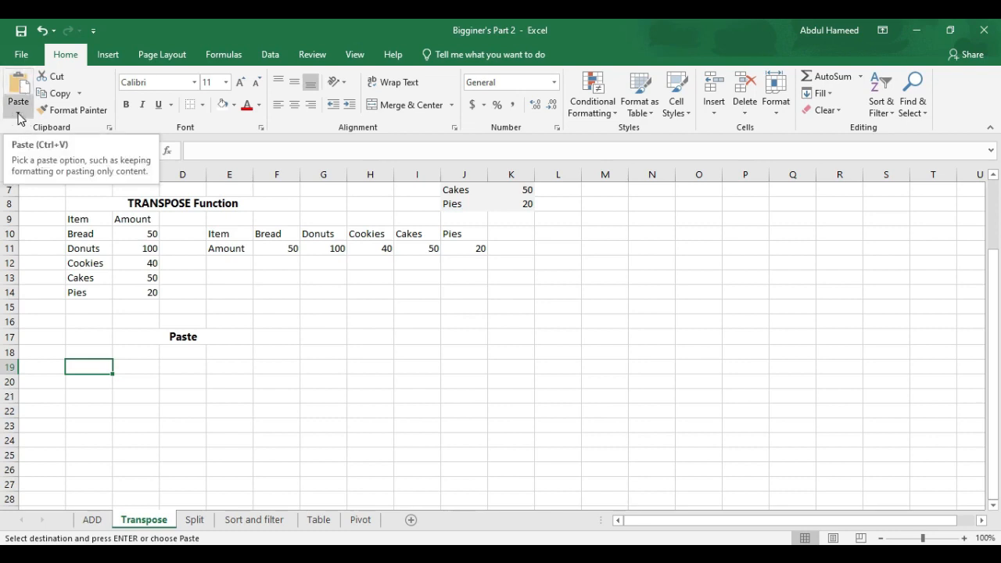
click(18, 116)
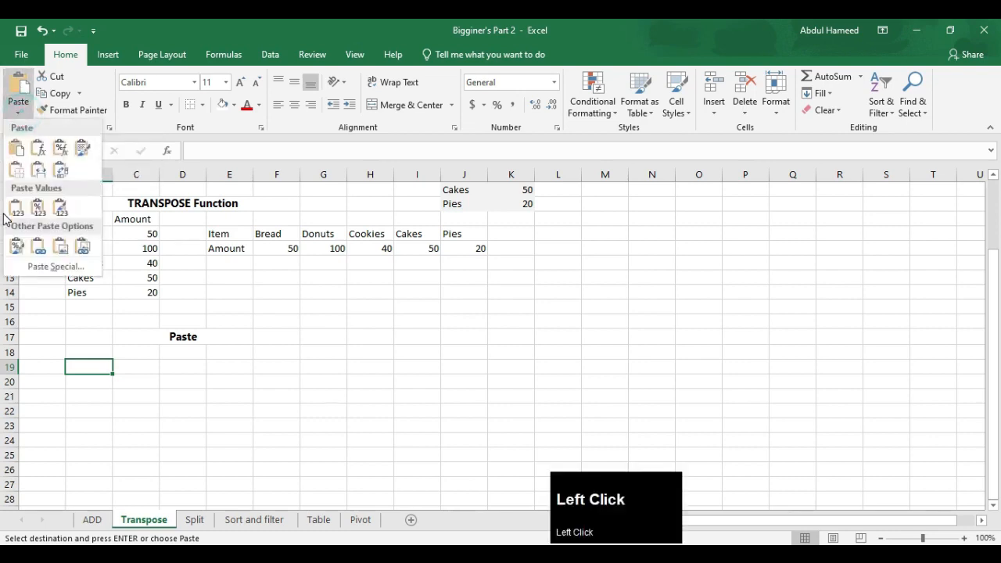
click(62, 175)
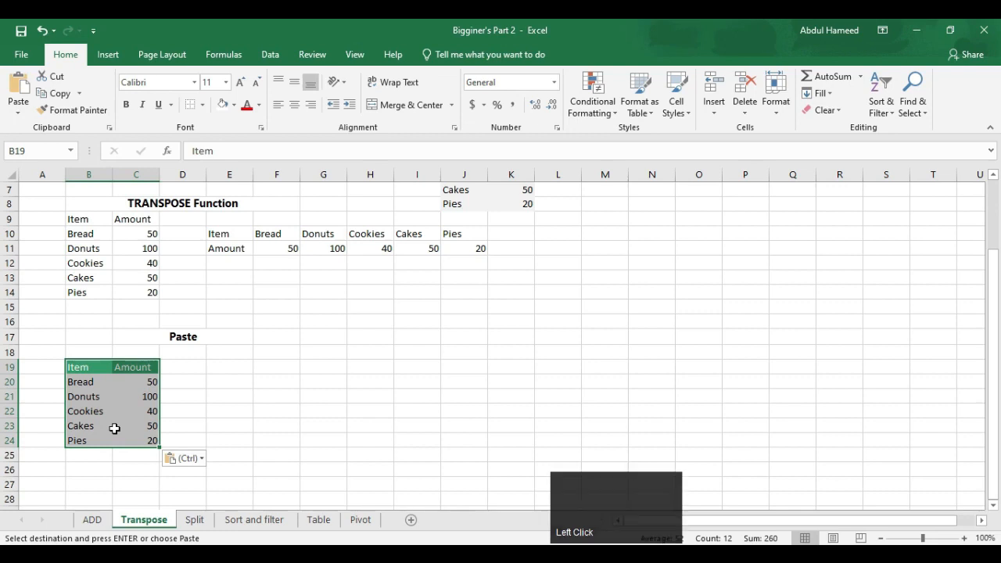
Step: Copy the vertical Item and Amount table in J3:K8 and paste it transposed at E19
scroll(454, 308, up, 1)
scroll(340, 342, down, 1)
scroll(465, 216, up, 1)
scroll(465, 216, up, 2)
drag(458, 221, 502, 295)
click(53, 93)
scroll(205, 415, down, 1)
click(233, 411)
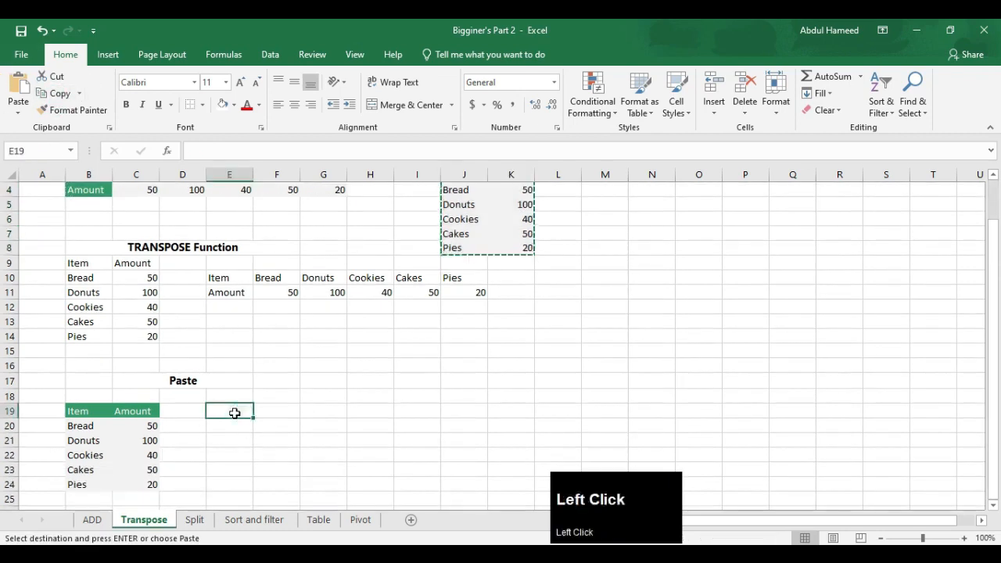
click(19, 113)
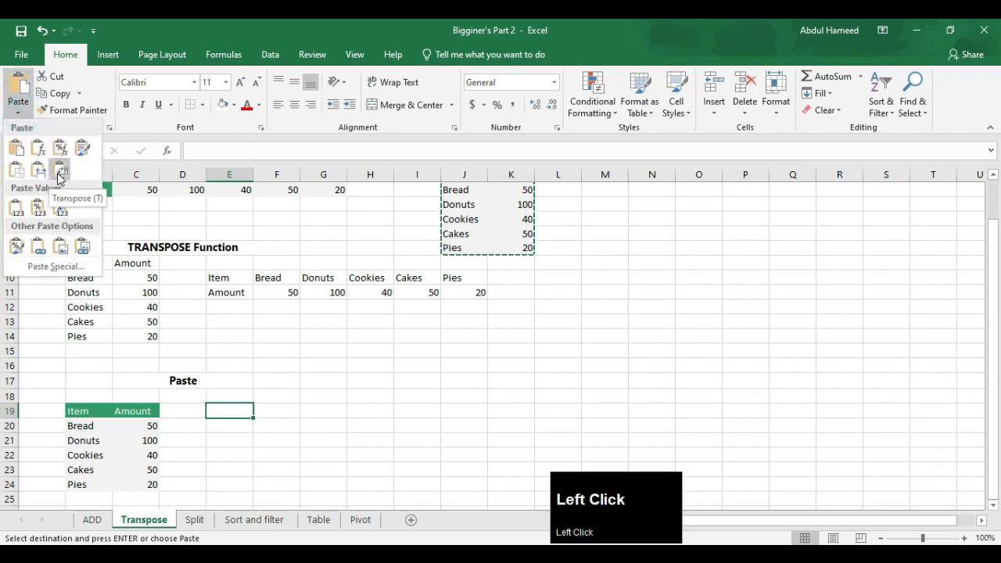
click(61, 171)
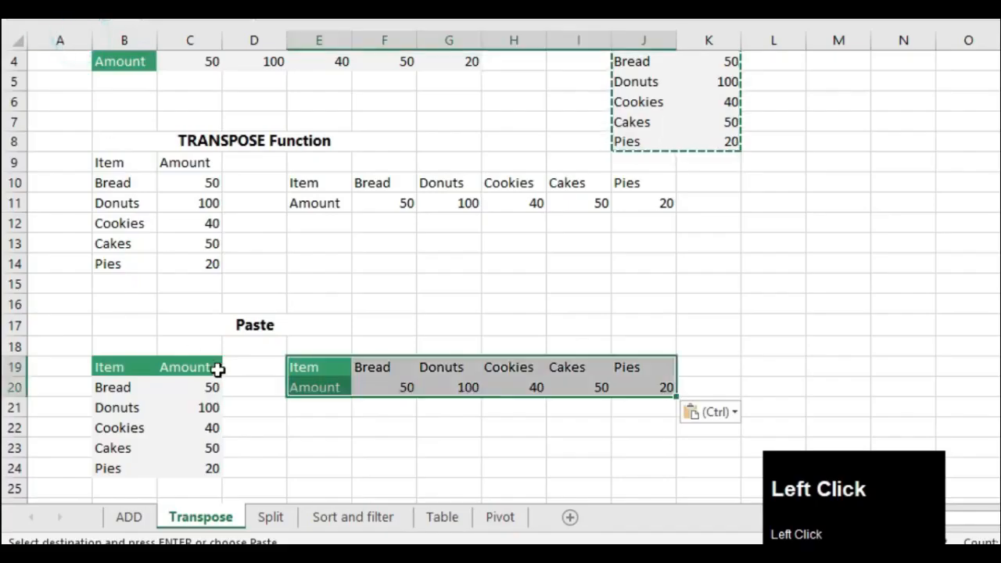
Step: Check the array formula behind cell B10 in the TRANSPOSE Function section and look over the available paste options
scroll(161, 290, up, 1)
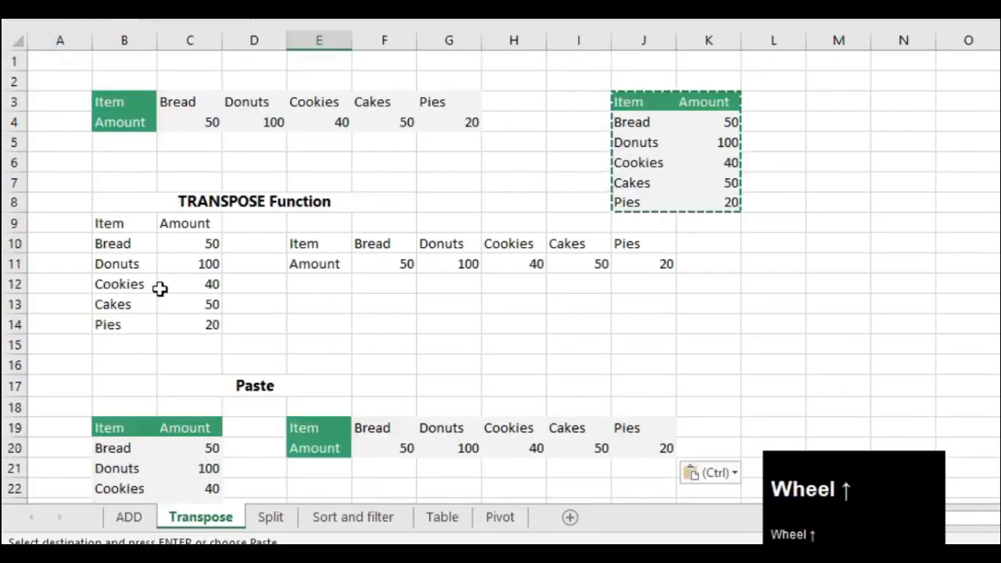
scroll(155, 386, down, 1)
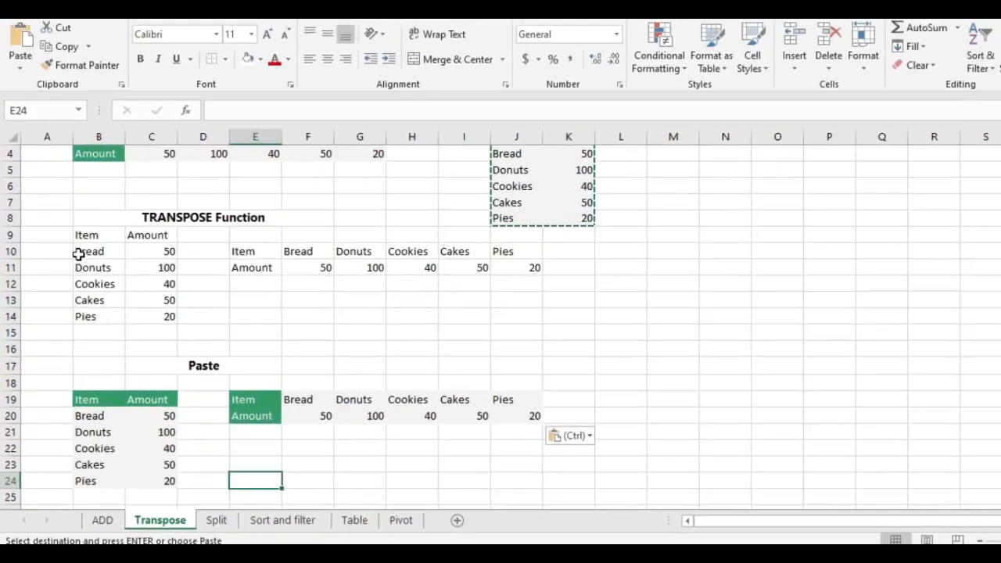
click(91, 220)
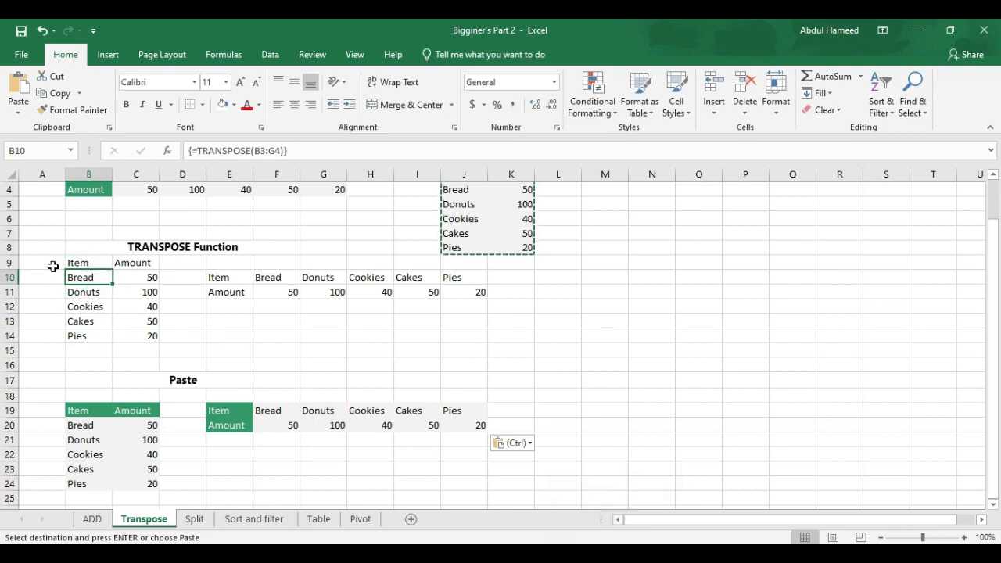
click(18, 113)
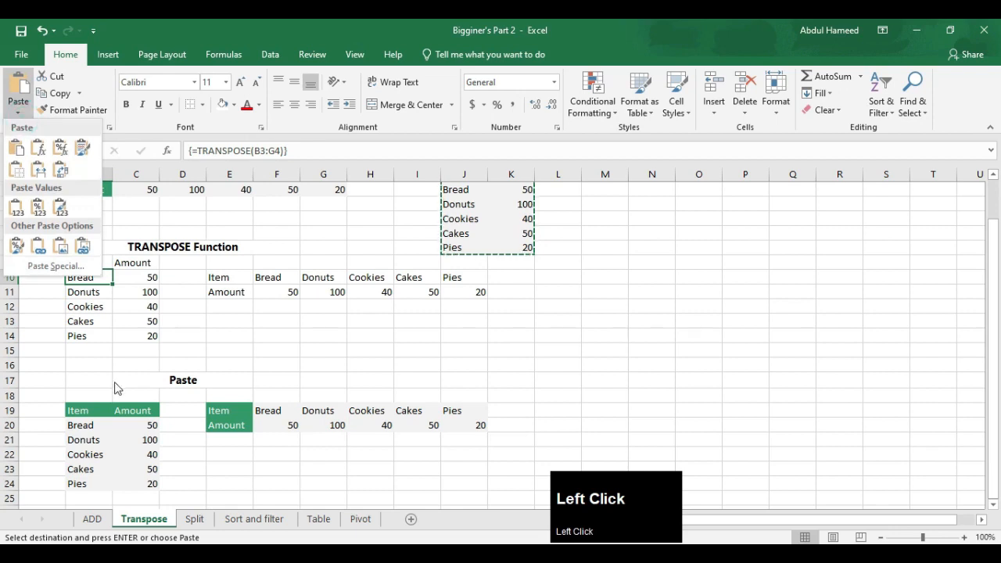
Step: Open the Split sheet and start Text to Columns on the comma-separated data in B9:B16
click(195, 518)
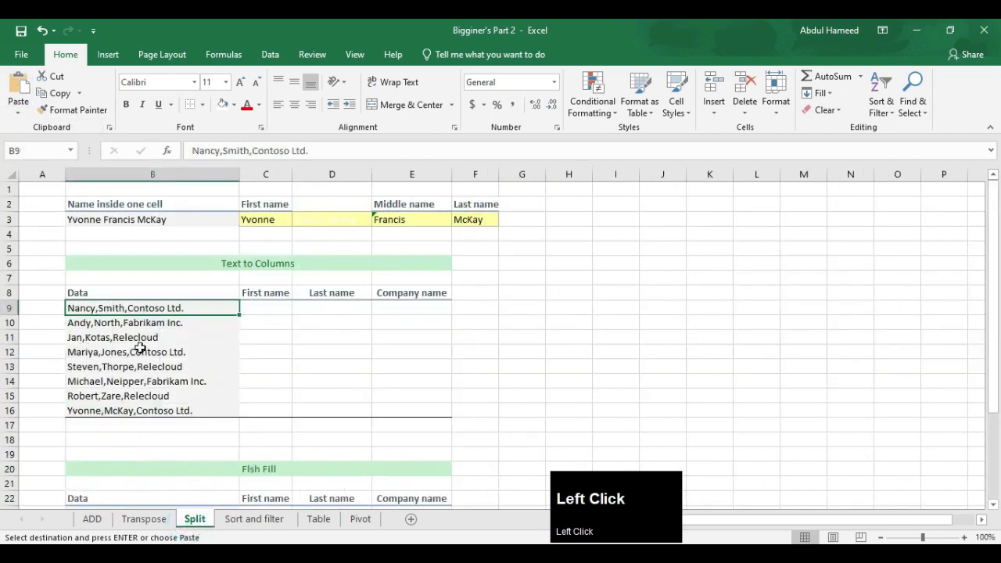
click(126, 308)
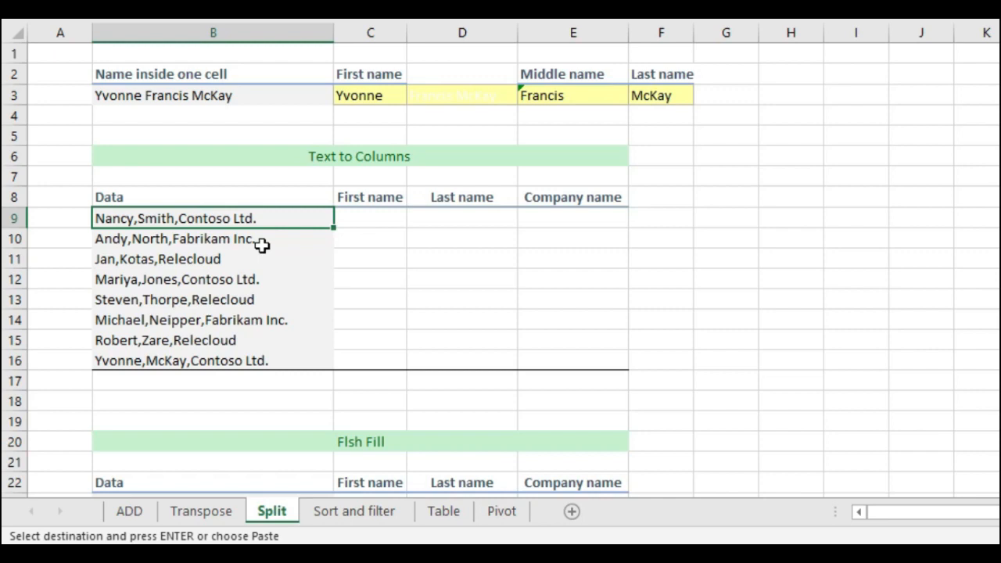
drag(259, 225, 259, 361)
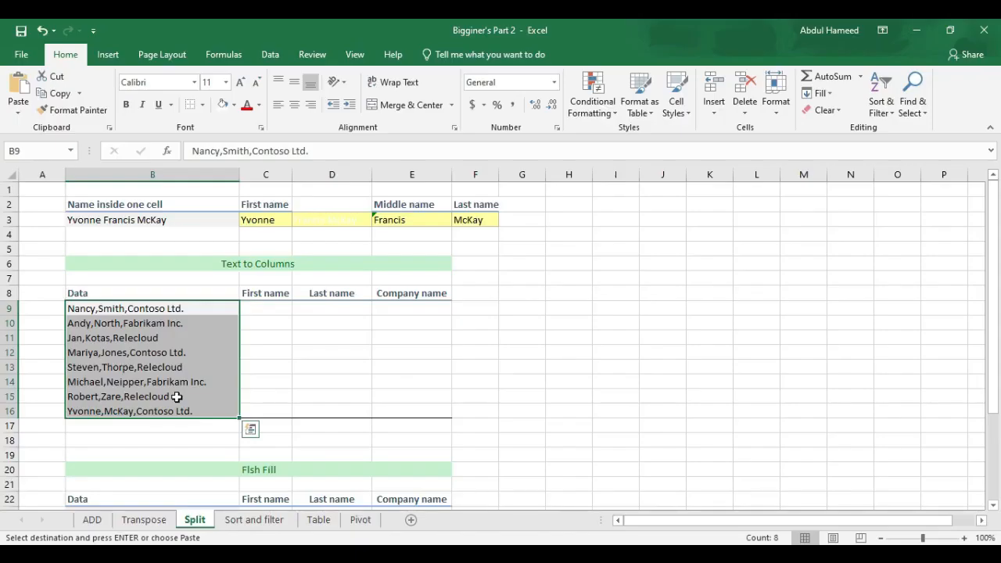
click(40, 30)
click(270, 55)
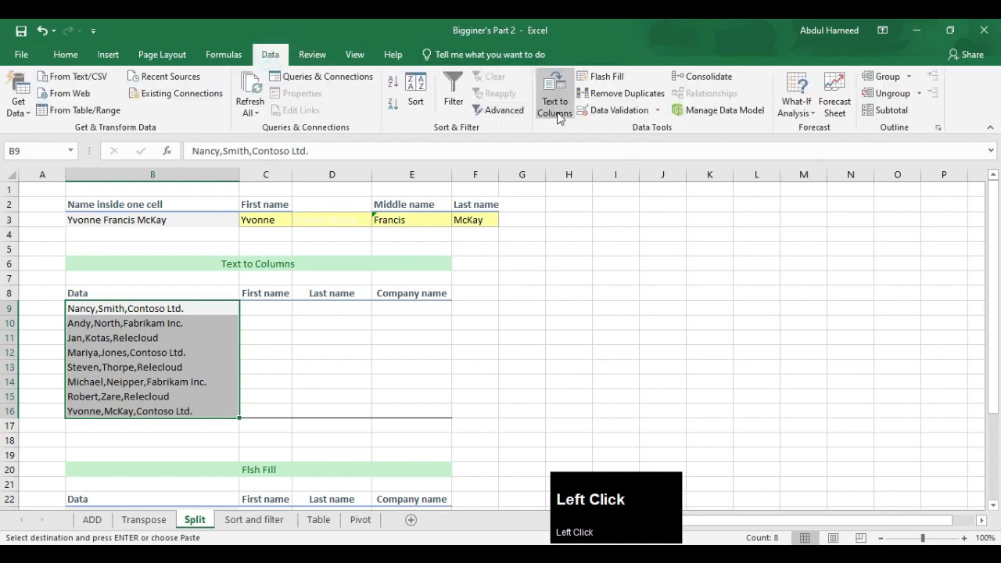
click(557, 110)
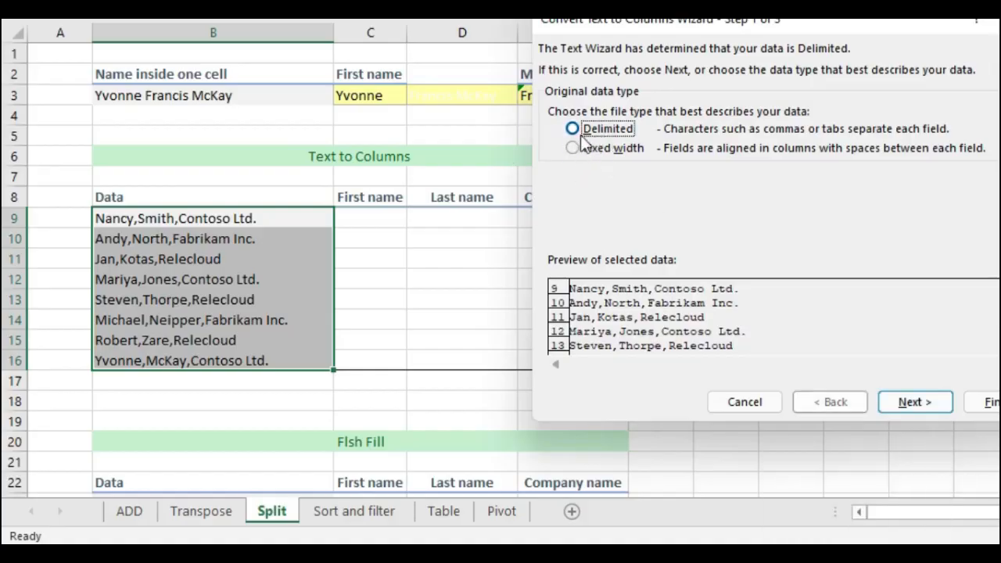
Step: Split the data as delimited text with Comma as the only delimiter and C9 as the destination, allowing existing data to be replaced
click(917, 404)
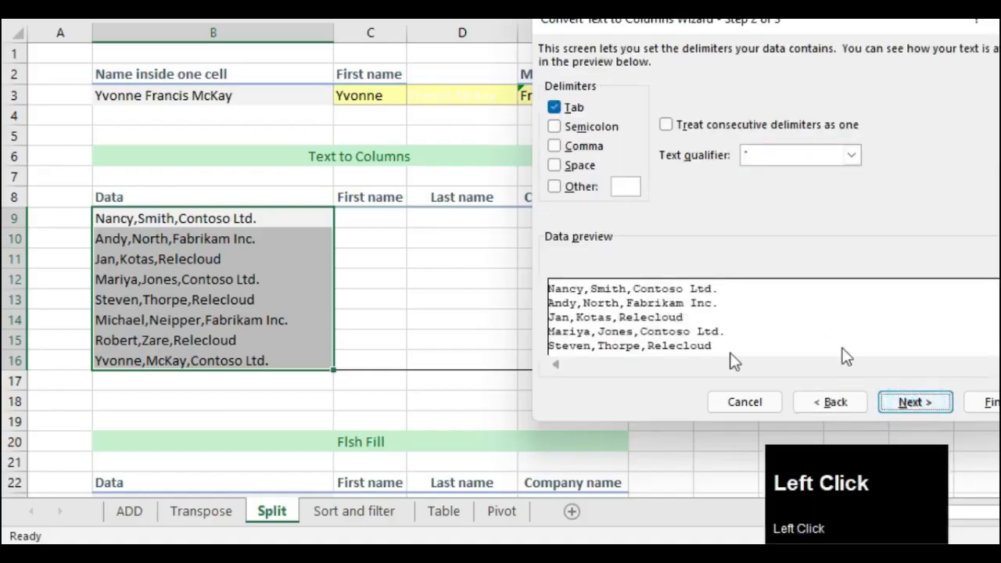
click(555, 145)
click(555, 107)
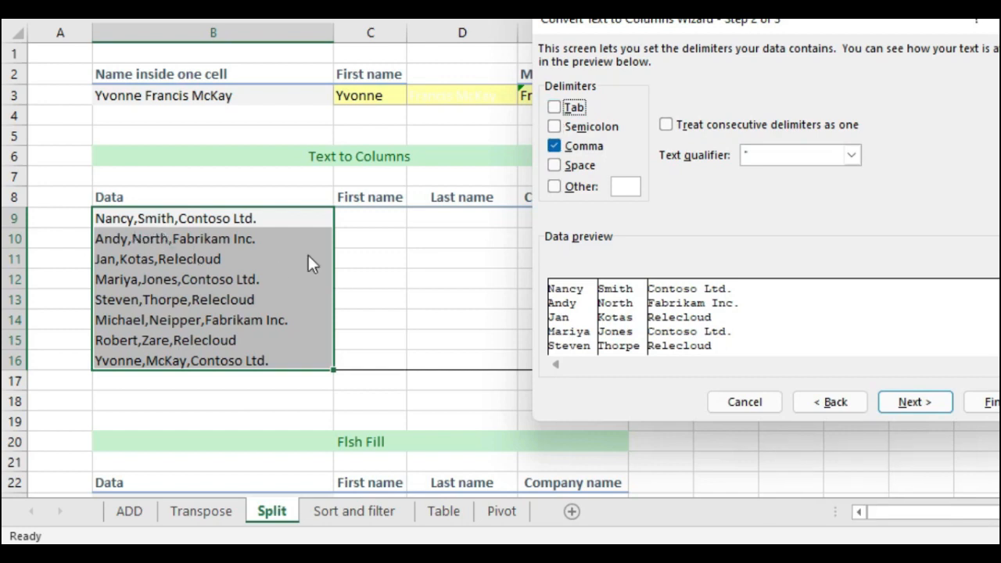
click(926, 408)
click(536, 248)
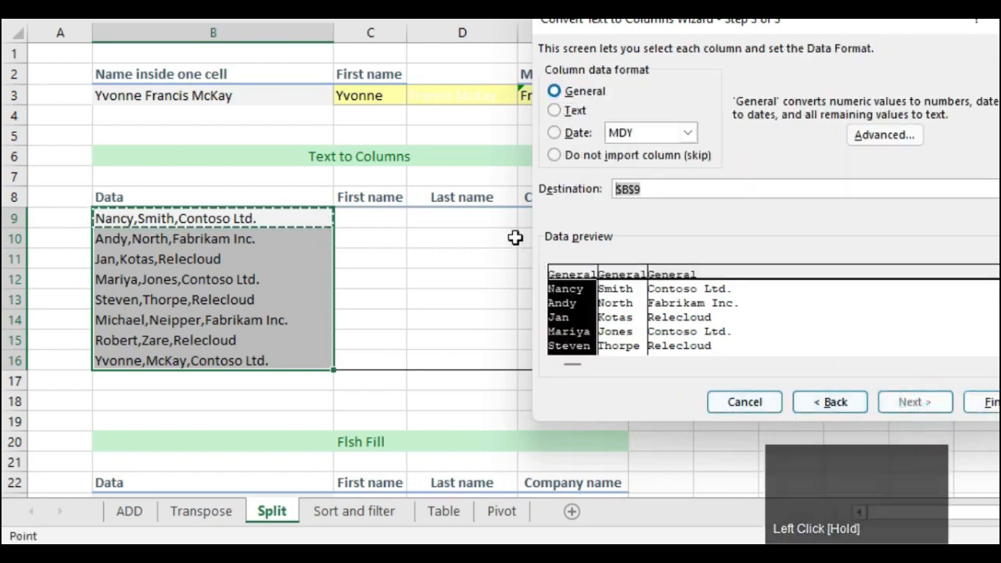
click(368, 221)
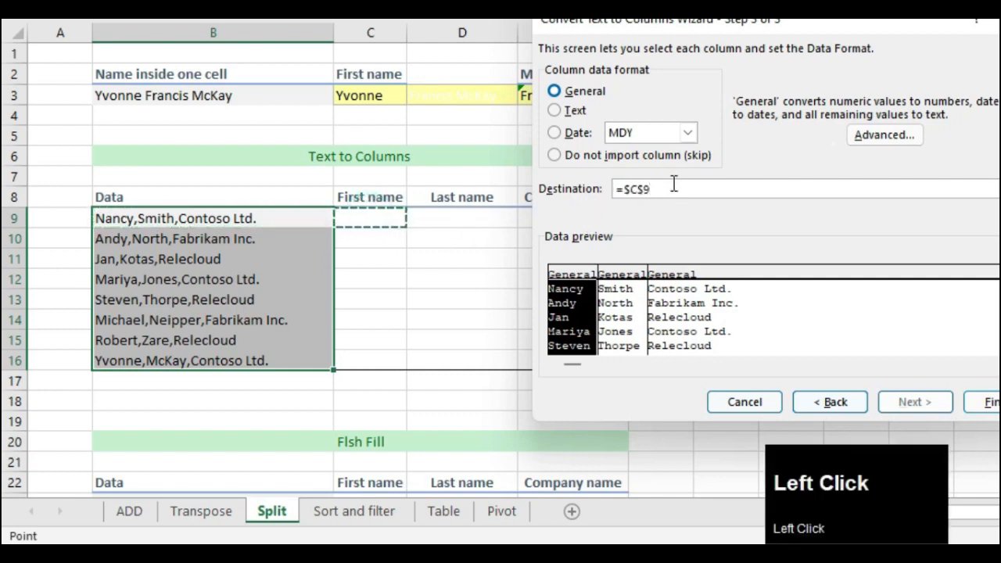
click(988, 402)
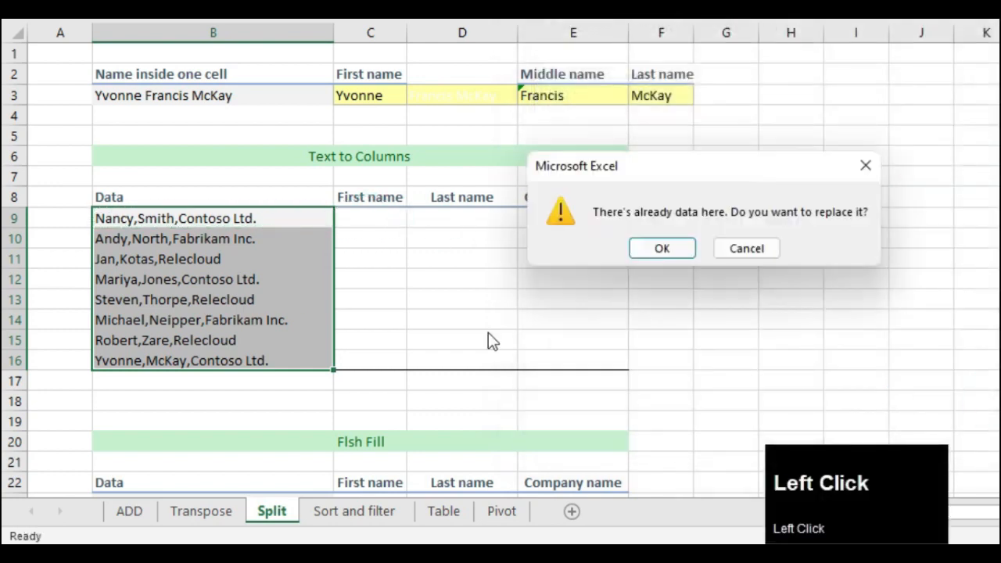
click(663, 249)
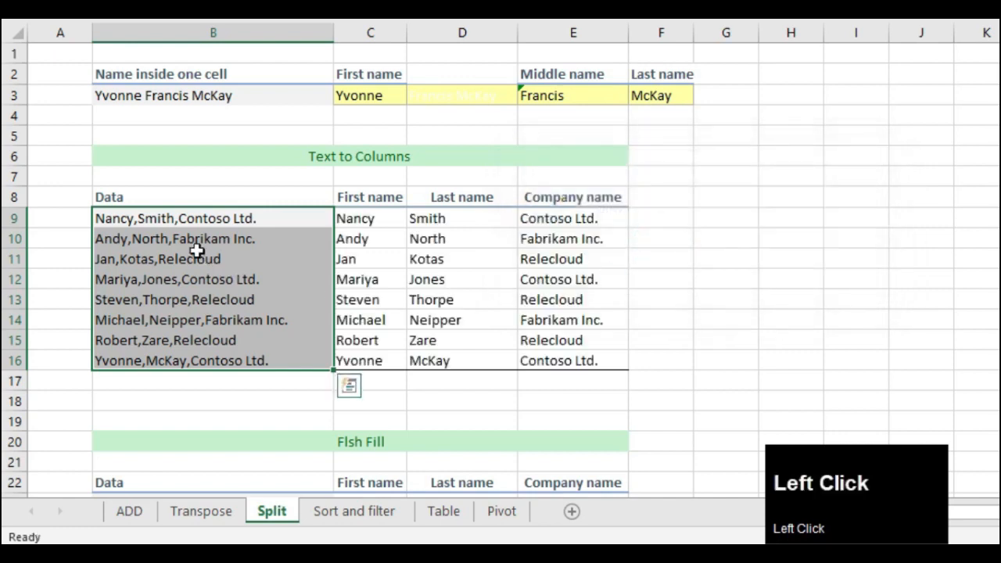
Step: Check the split entries in the First name, Last name and Company name columns against the original data
key(Right)
key(Right)
click(385, 221)
click(448, 224)
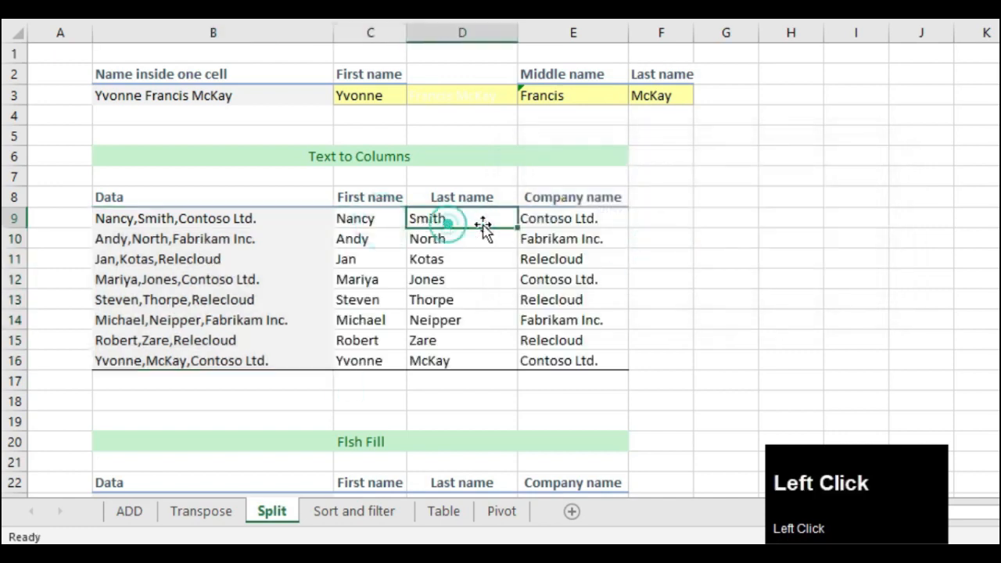
click(539, 225)
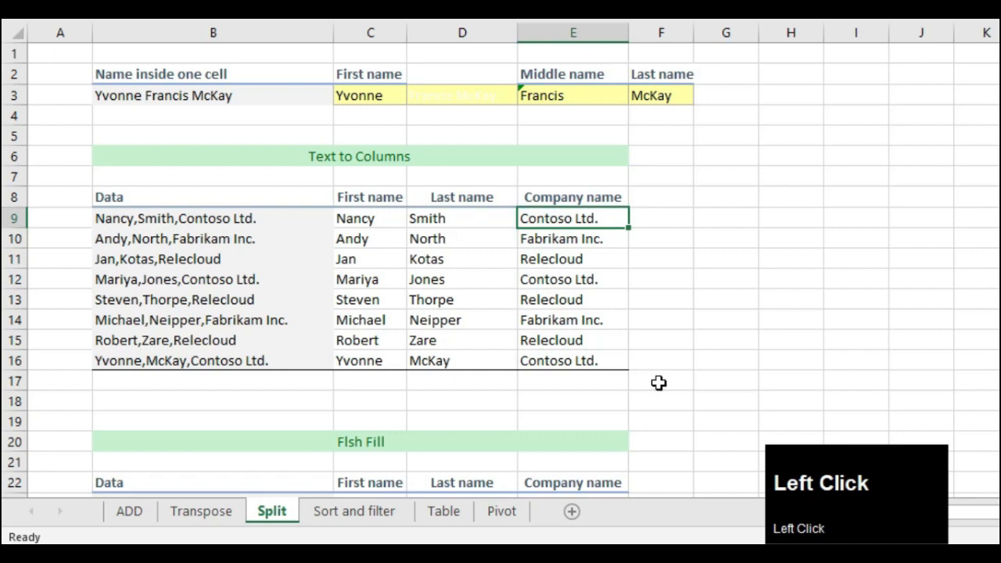
click(369, 212)
click(367, 239)
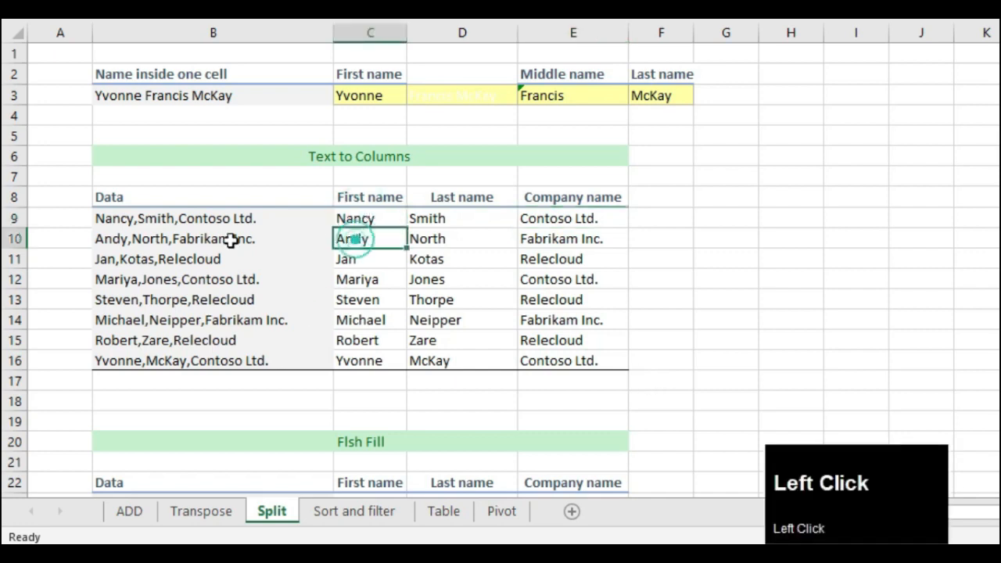
Step: Compare the split names and companies with the original data in B9:B16 and review the Text to Columns description
click(162, 238)
drag(240, 267, 244, 274)
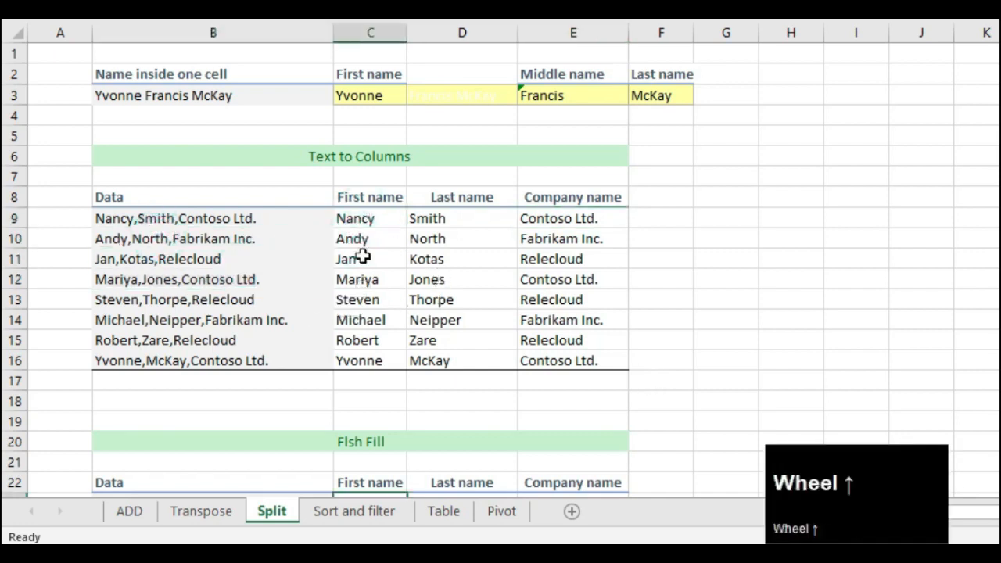
scroll(376, 440, down, 2)
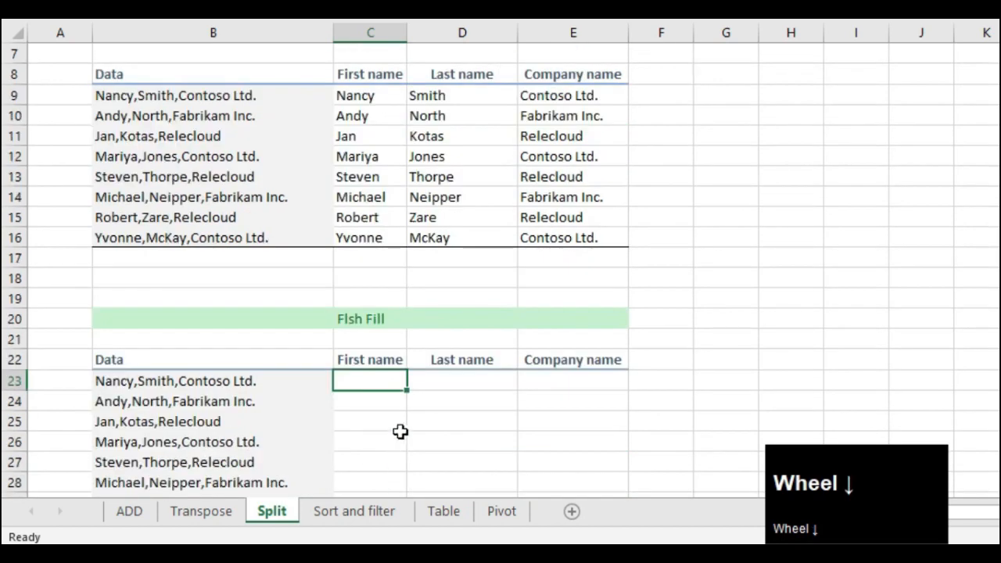
scroll(313, 195, up, 1)
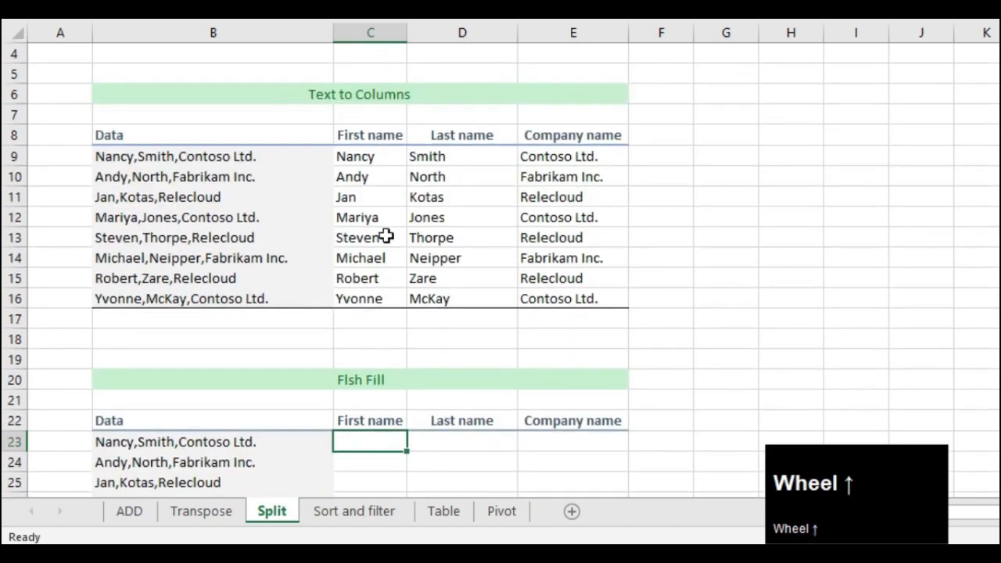
click(380, 197)
click(342, 156)
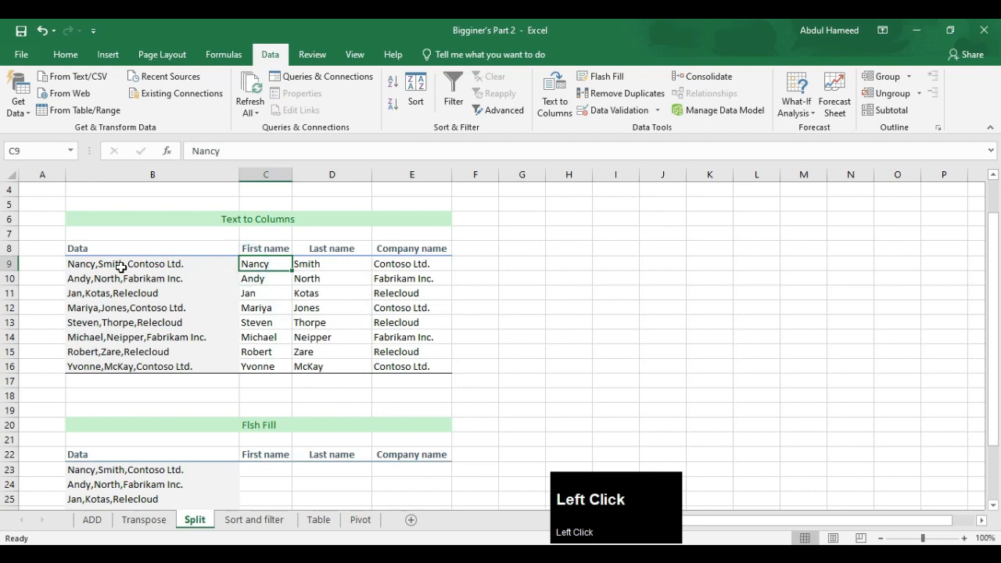
click(174, 197)
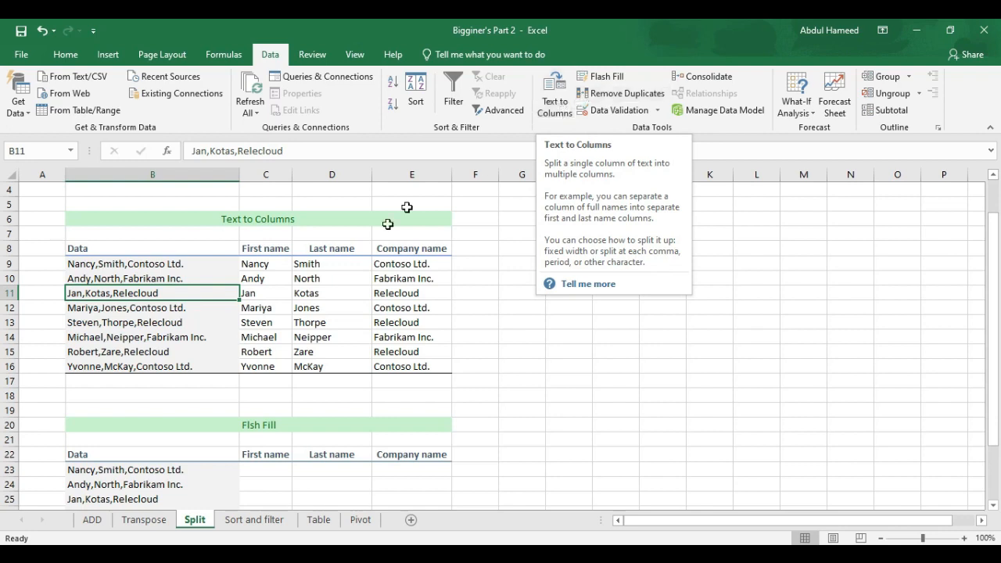
scroll(252, 378, down, 3)
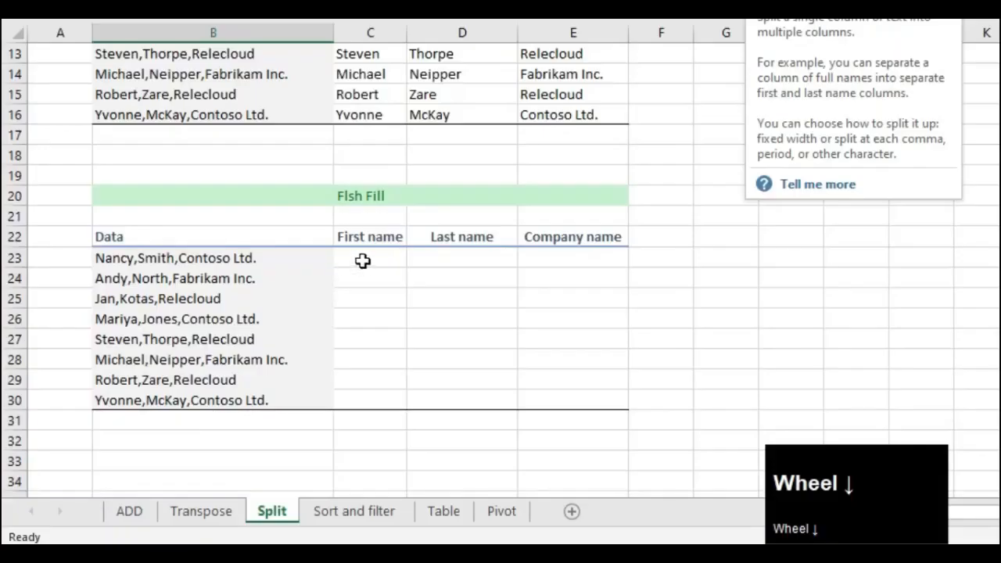
Step: Enter the matching first names in C23 and C24 and accept the Flash Fill suggestions for the rest of the First name column
click(362, 261)
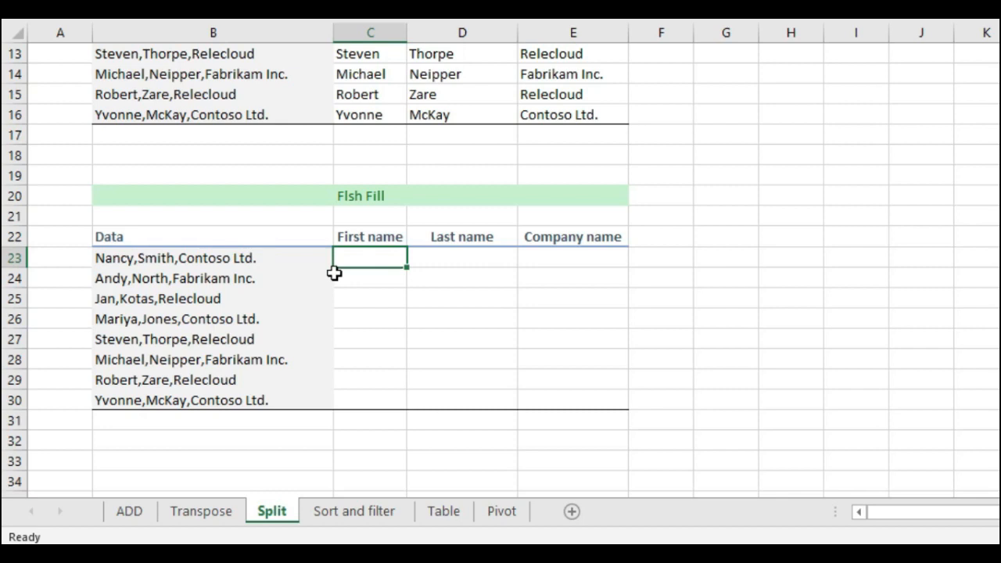
text(Nancy)
key(Return)
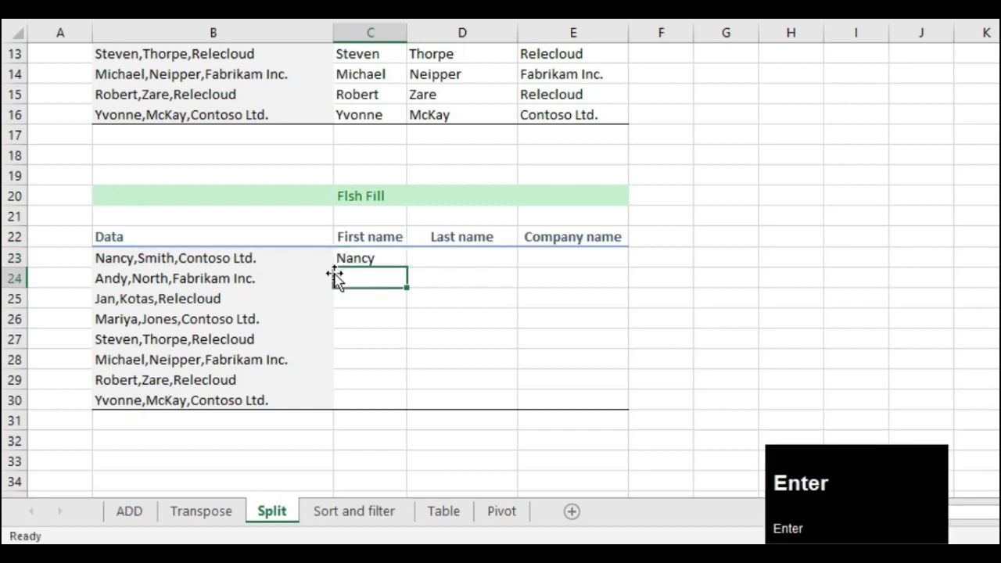
text(an)
key(BackSpace)
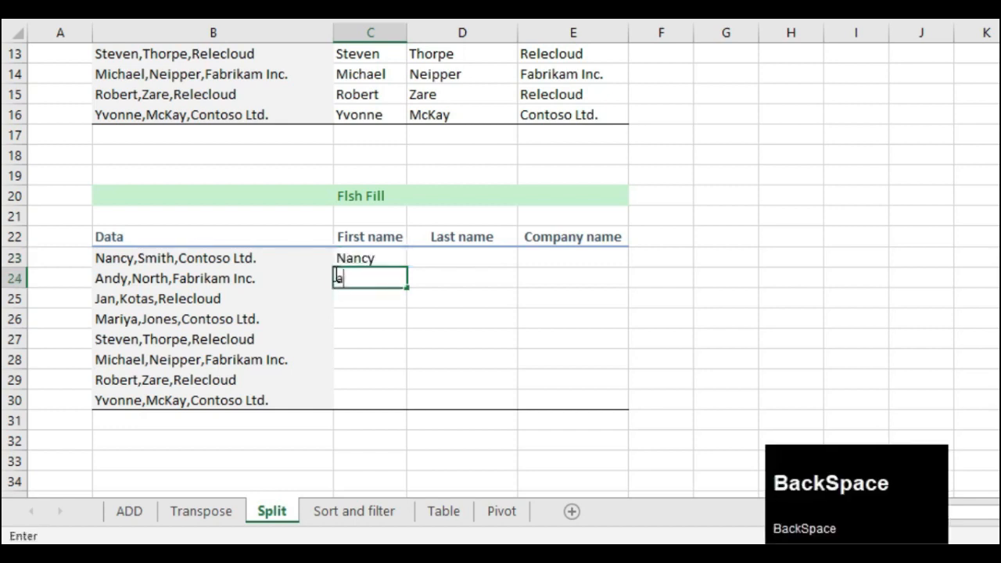
text(ndy)
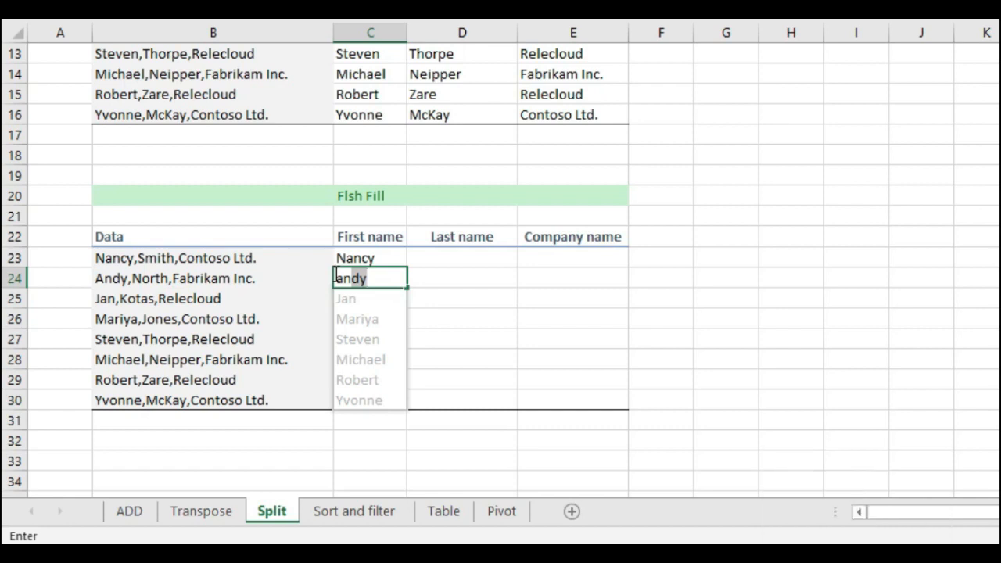
key(Return)
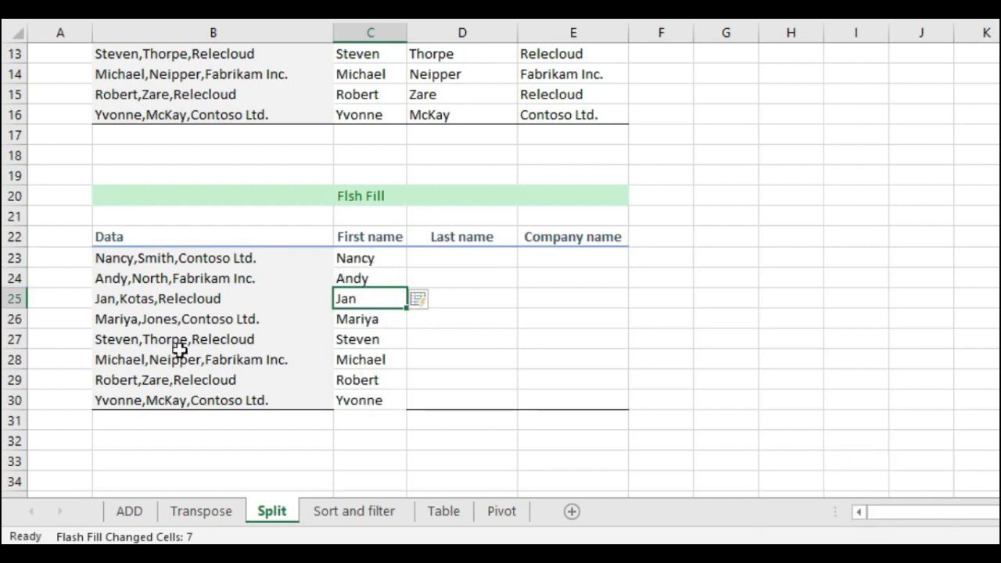
Step: Enter the matching last names in D23 and D24 and accept the Flash Fill suggestions for the rest of the Last name column
click(448, 264)
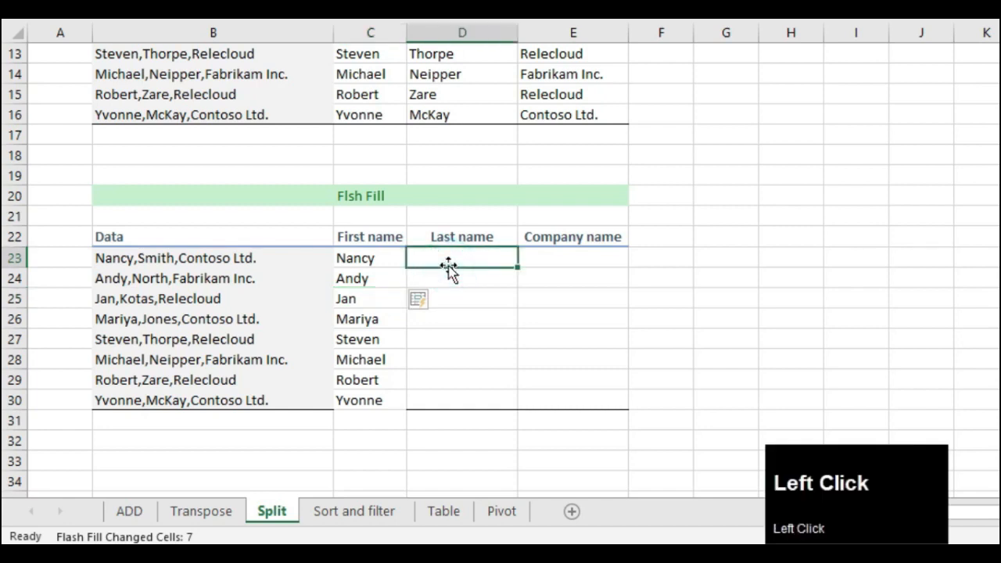
text(S)
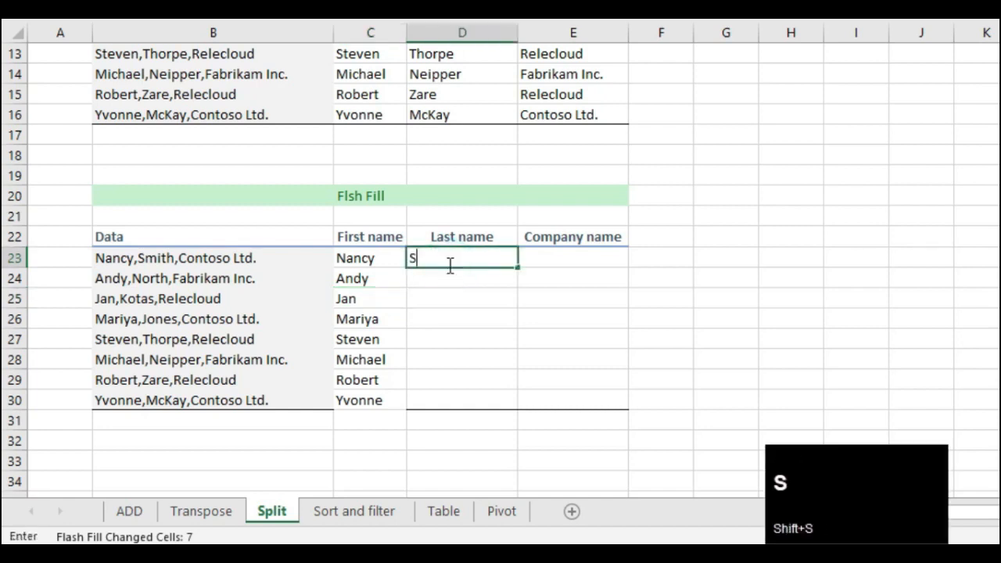
text(mith)
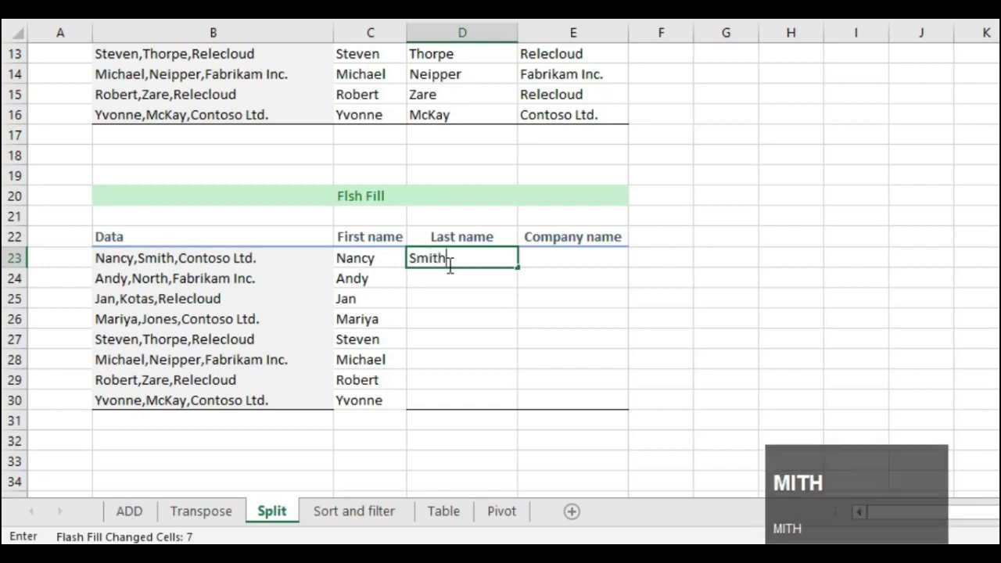
key(Return)
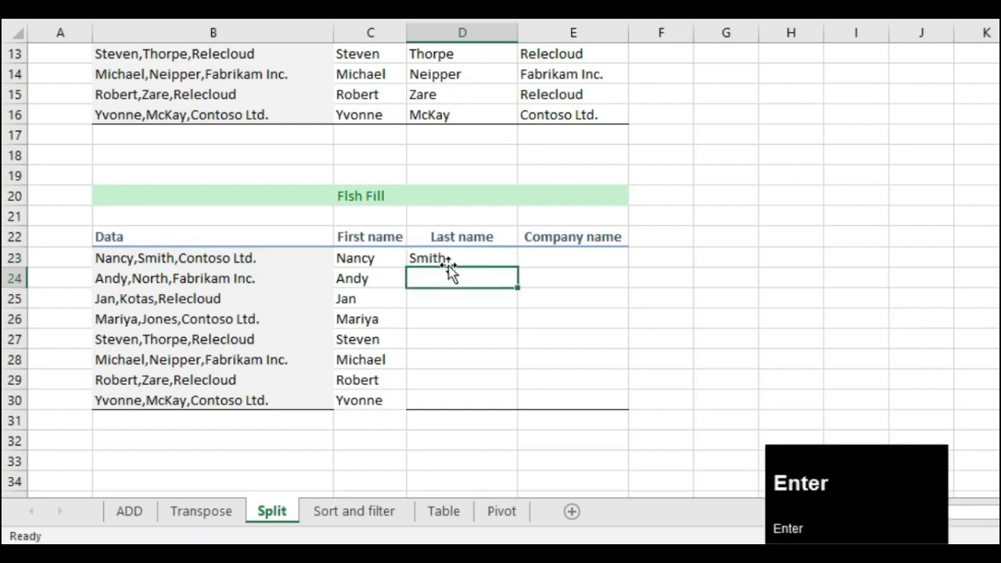
text(North)
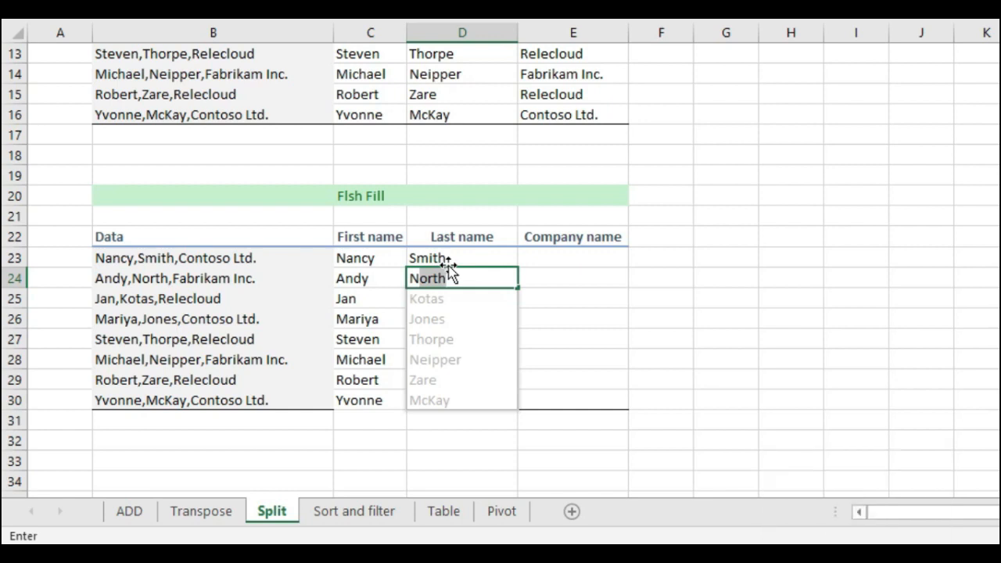
key(Return)
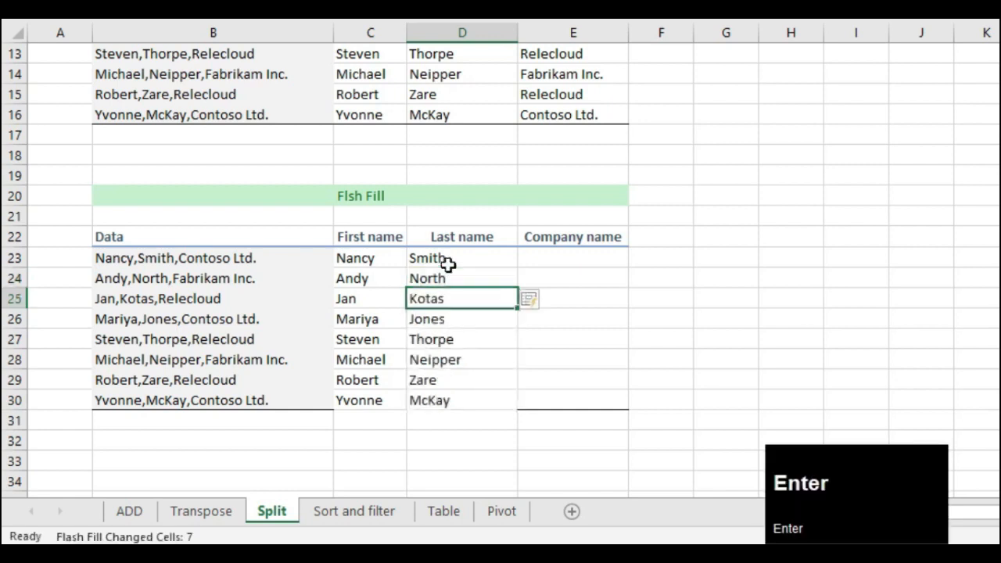
Step: Enter "Contoso ltd." in E23, start E24 with "F" and accept the Flash Fill suggestions down the Company name column
click(546, 256)
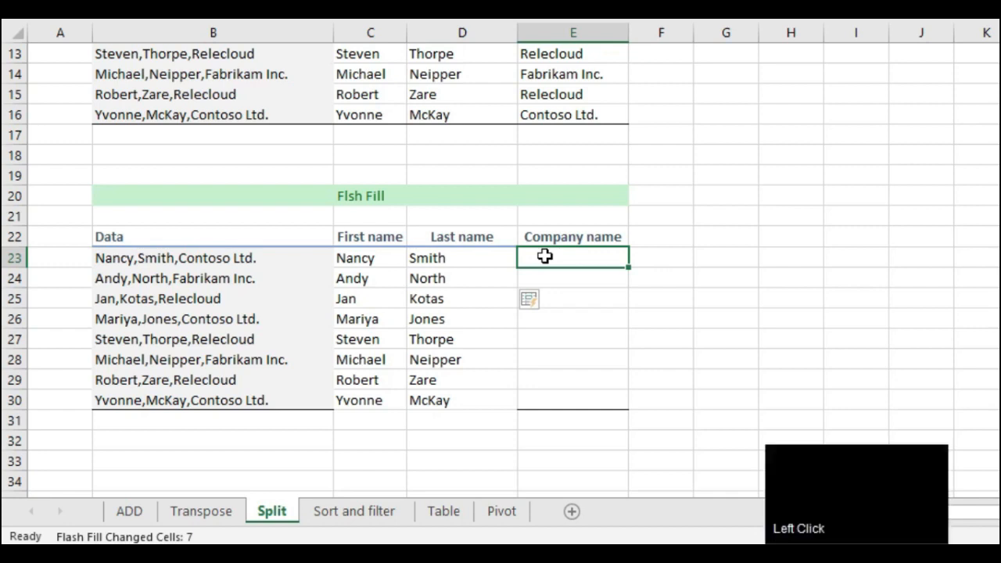
text(C)
text(ontoso ltd.)
click(527, 288)
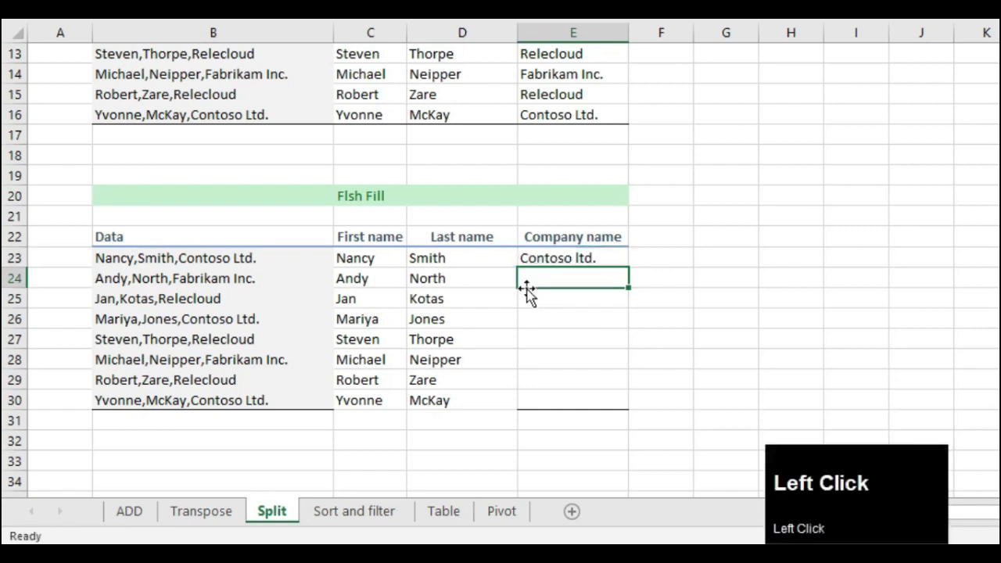
key(BackSpace)
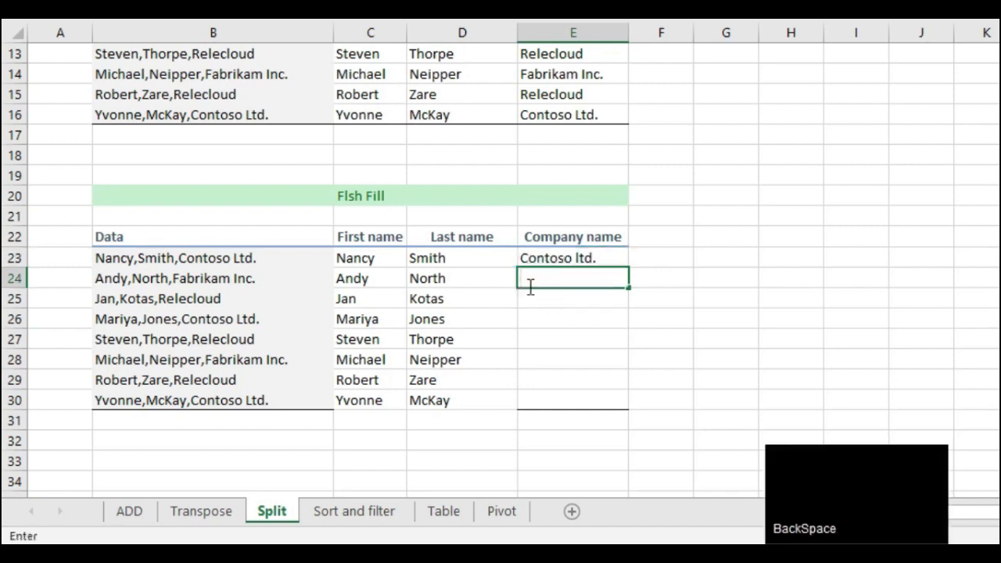
text(F)
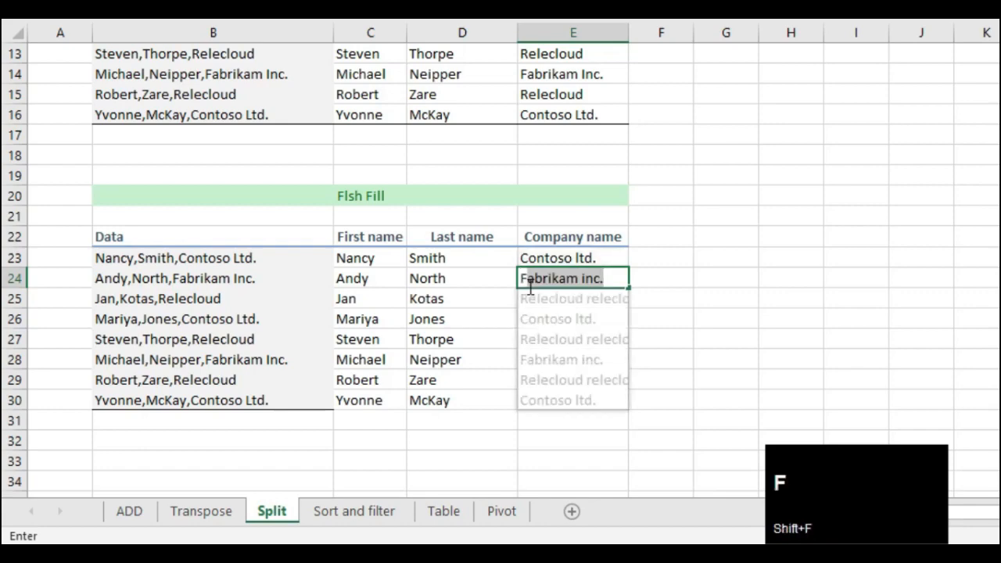
scroll(368, 250, down, 1)
click(210, 217)
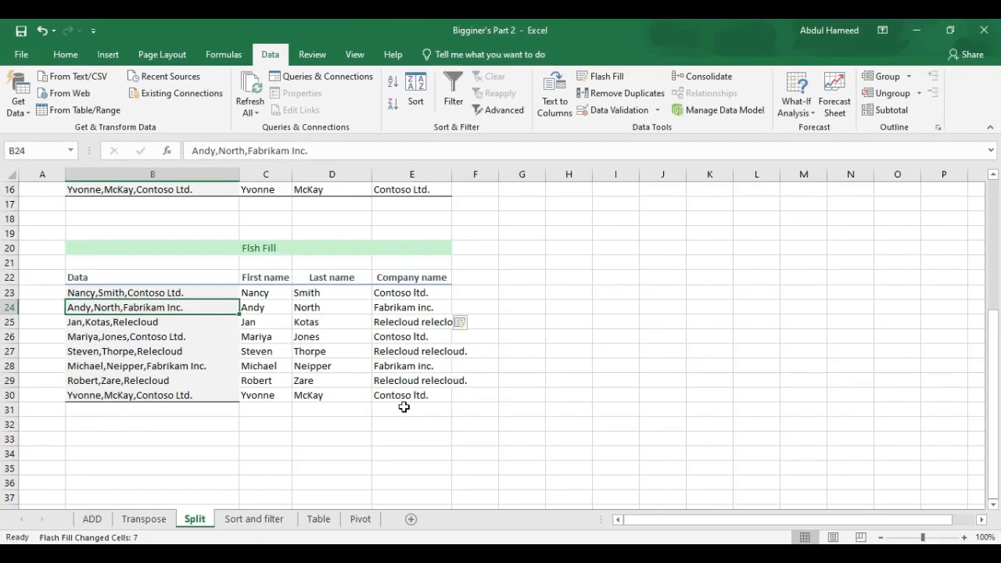
Step: Open the Sort and filter sheet and look over the customer names in the Filter table
click(250, 520)
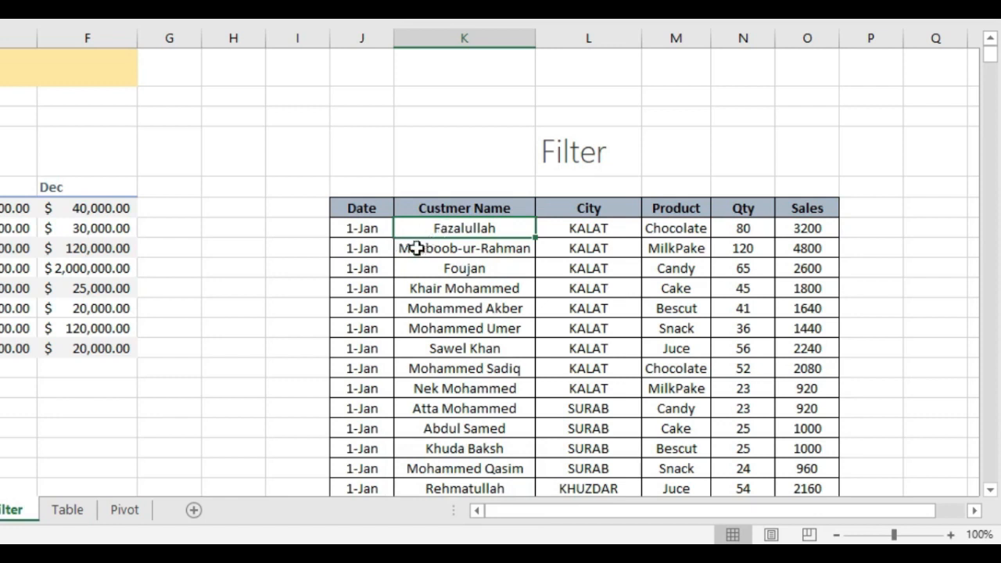
click(416, 247)
click(429, 289)
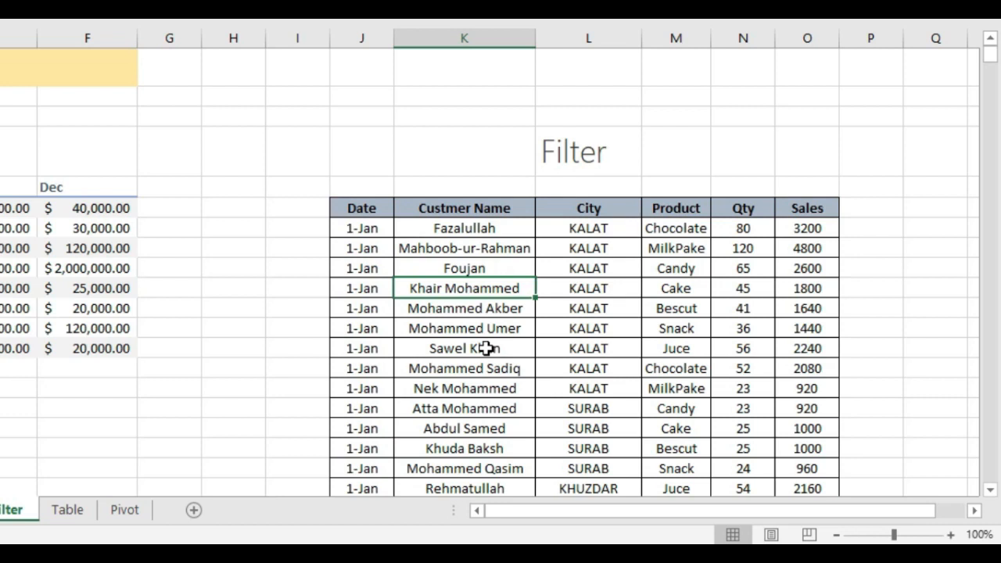
Step: Try sorting the Filter table from A to Z by the customer names in K7:K978 and look through the sorted rows
click(463, 228)
key(ctrl+shift+Down)
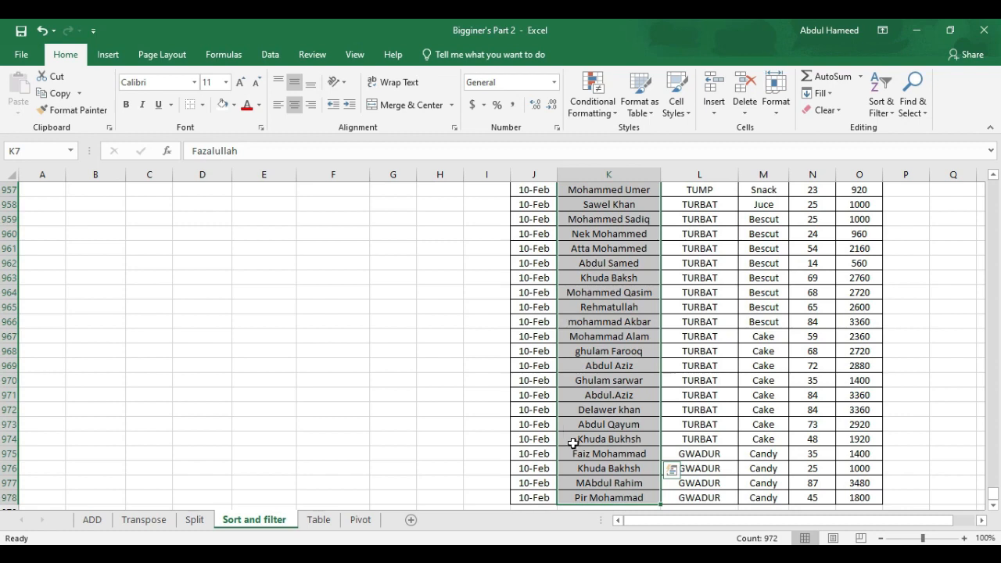
click(880, 109)
click(899, 131)
scroll(598, 323, down, 10)
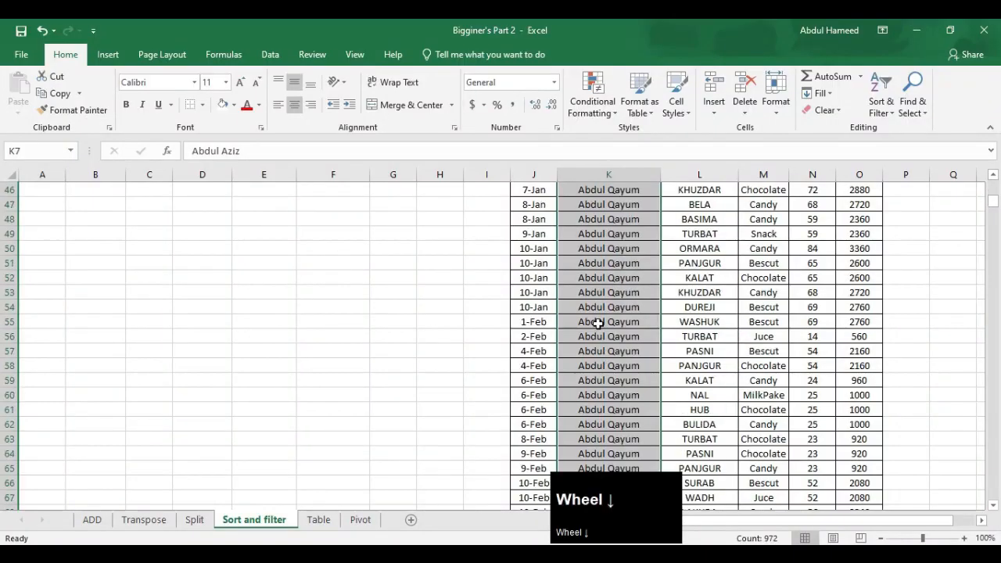
scroll(598, 323, down, 10)
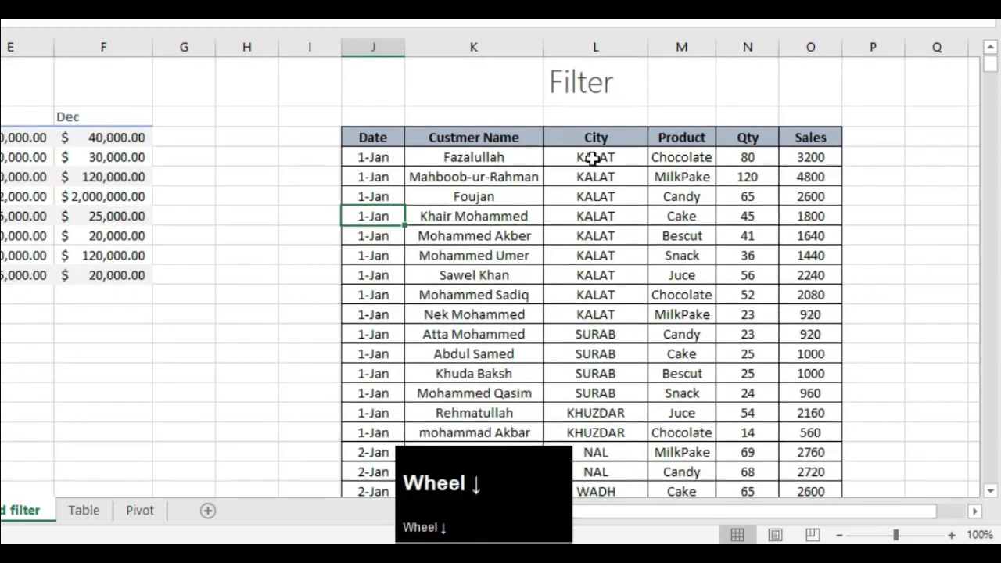
Step: Look over the City entries and turn on filtering for the Filter table's header row J6:O6
click(594, 159)
click(597, 219)
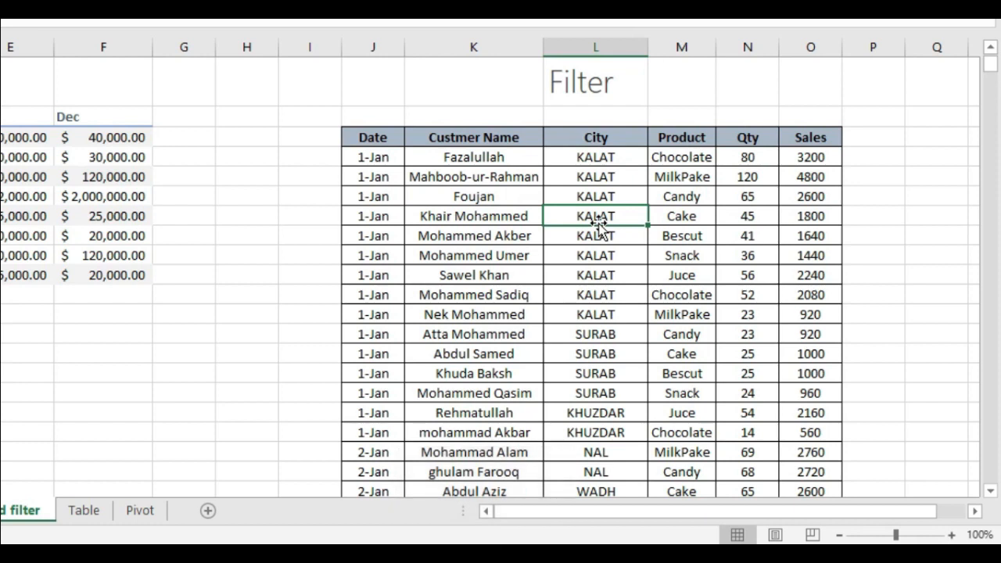
click(569, 175)
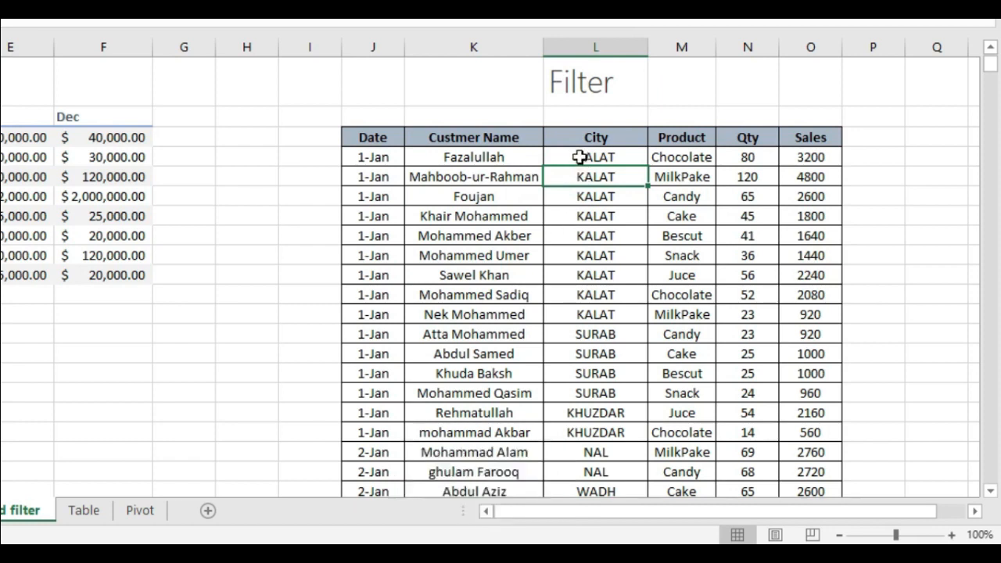
drag(373, 137, 437, 138)
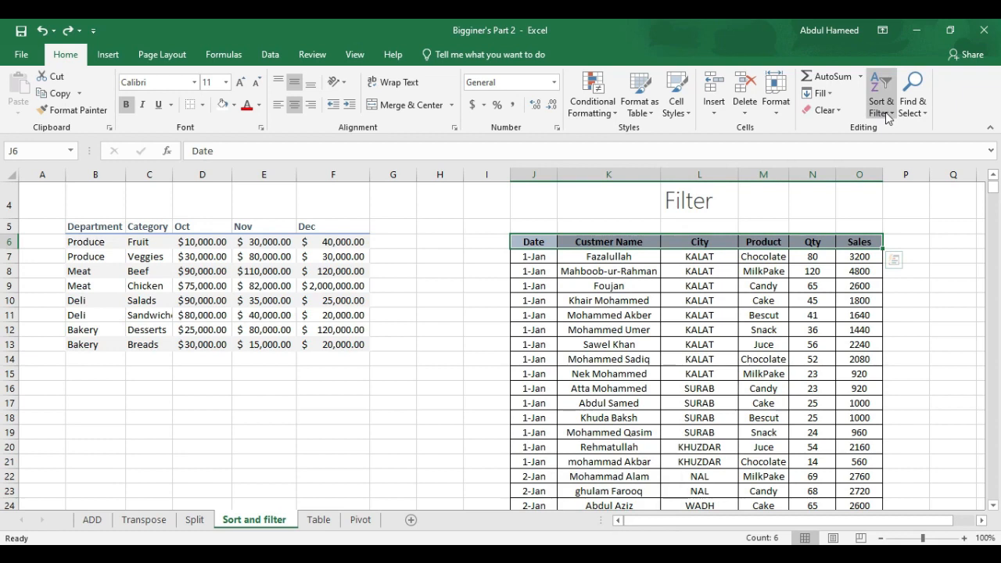
click(845, 0)
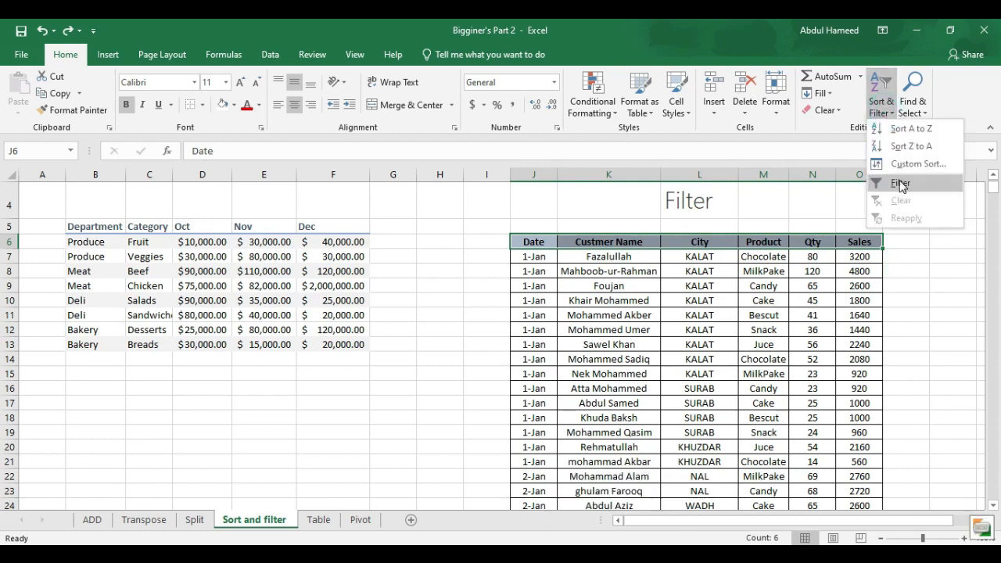
click(900, 178)
click(596, 271)
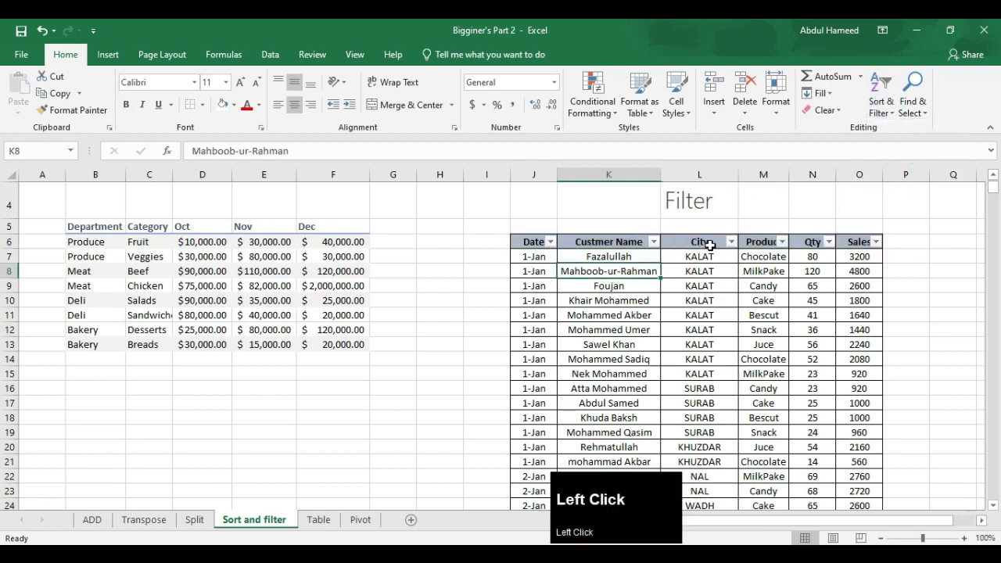
Step: Try filtering the City column of the Filter table to show only KALAT and look through the filtered rows
click(732, 242)
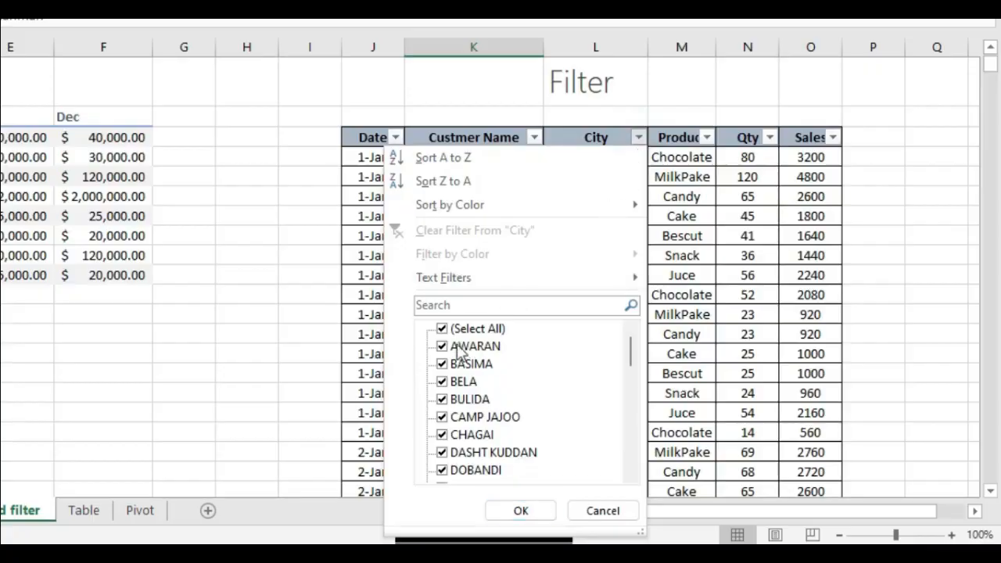
click(442, 328)
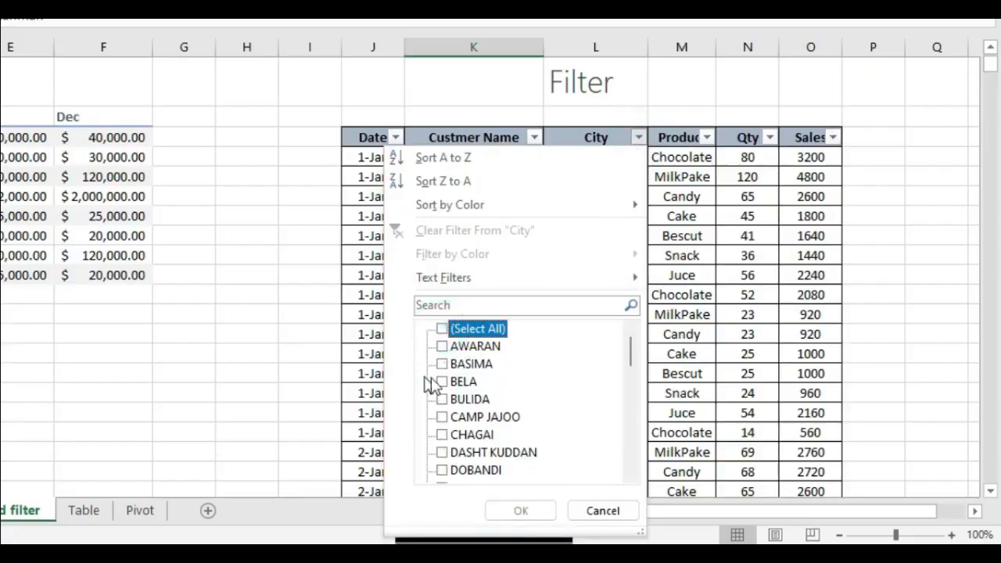
scroll(498, 399, down, 1)
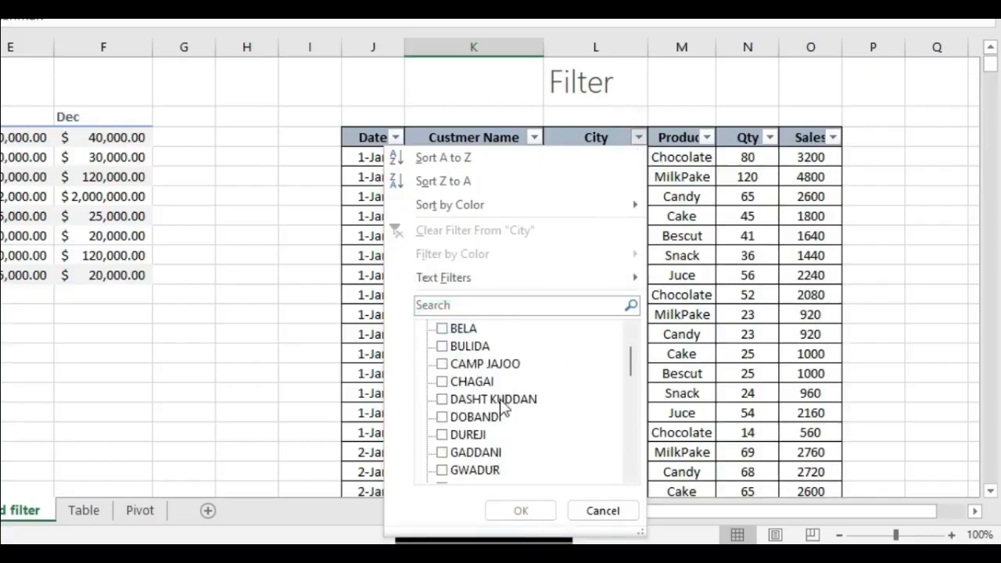
scroll(501, 406, down, 2)
scroll(504, 406, down, 3)
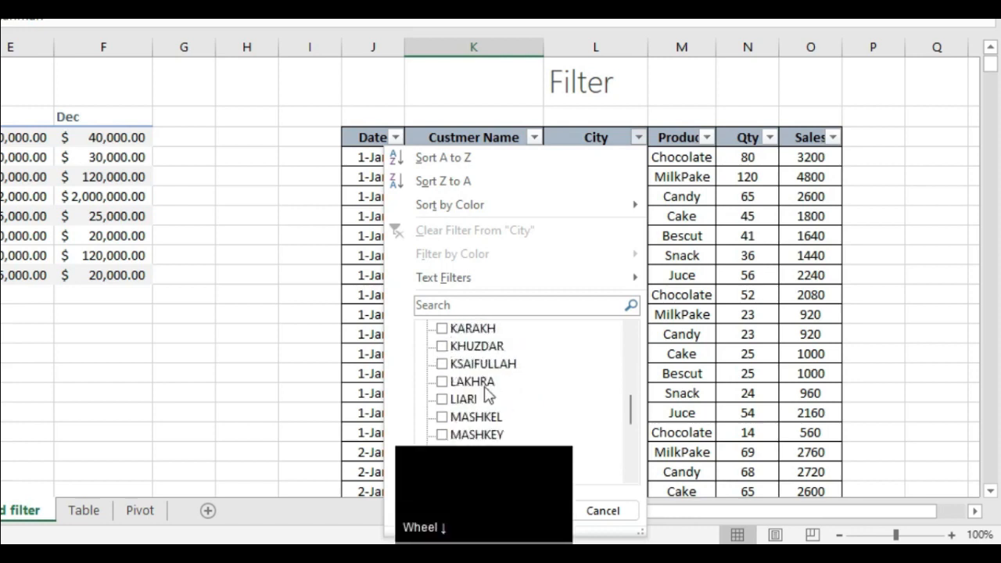
scroll(486, 394, up, 1)
click(452, 346)
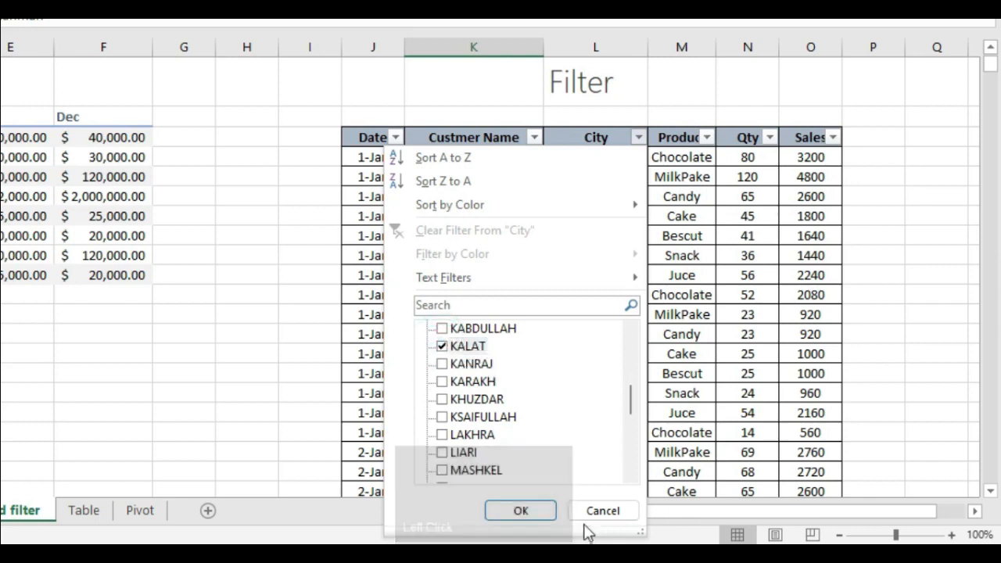
click(534, 512)
scroll(600, 212, down, 11)
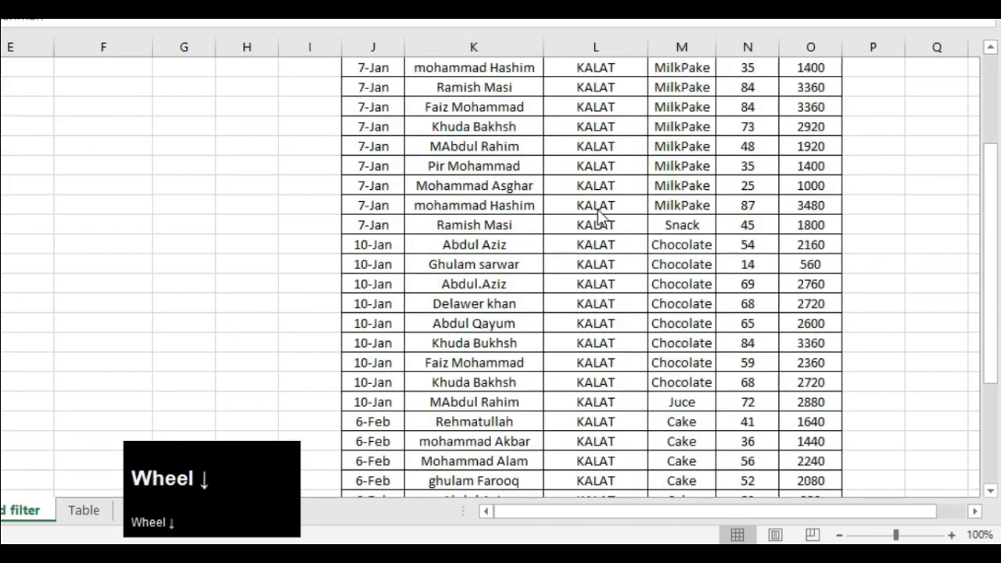
scroll(593, 297, up, 15)
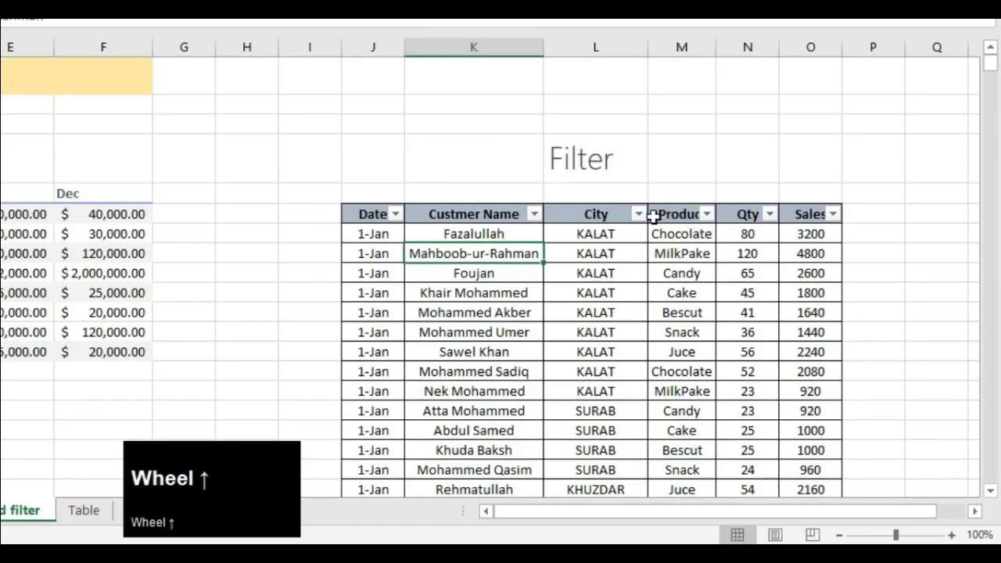
Step: Filter the Product column to show only Chocolate and look through the filtered rows
click(707, 217)
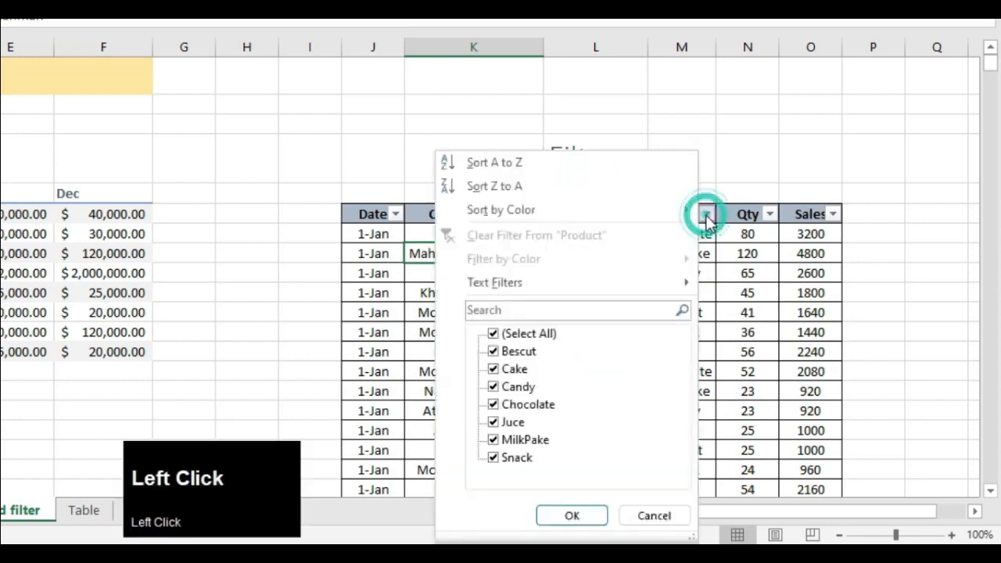
click(493, 333)
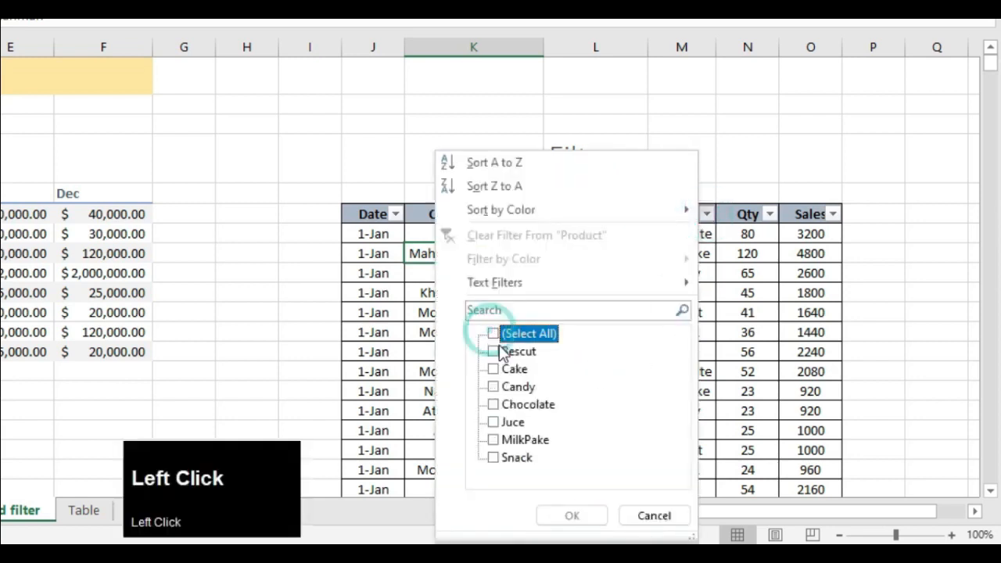
click(496, 405)
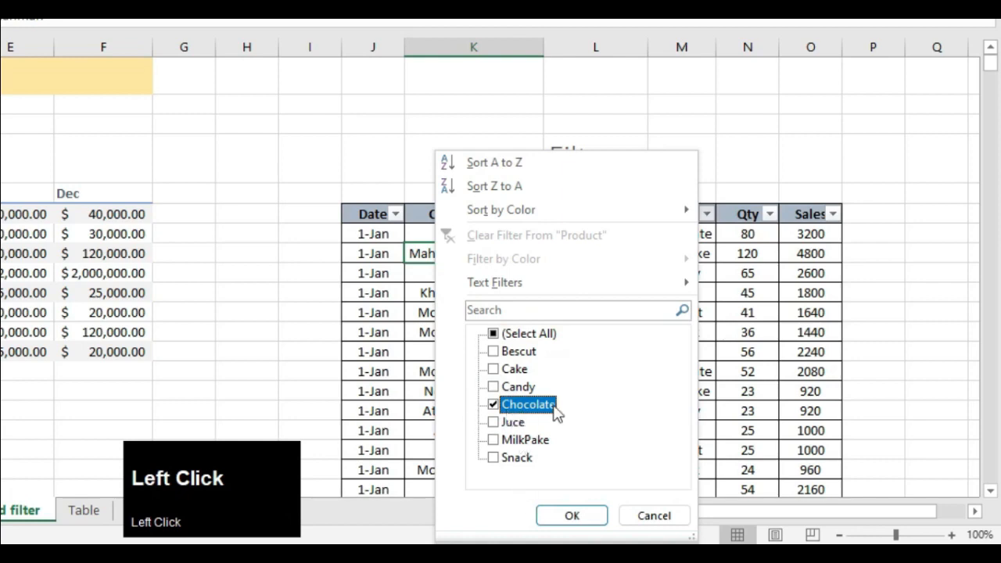
click(565, 518)
scroll(635, 354, down, 7)
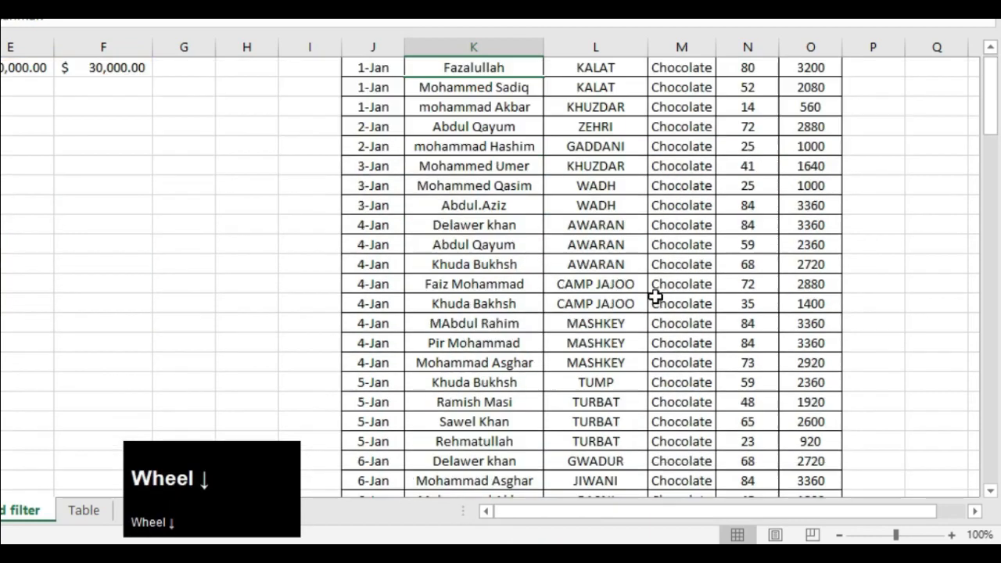
scroll(666, 276, down, 15)
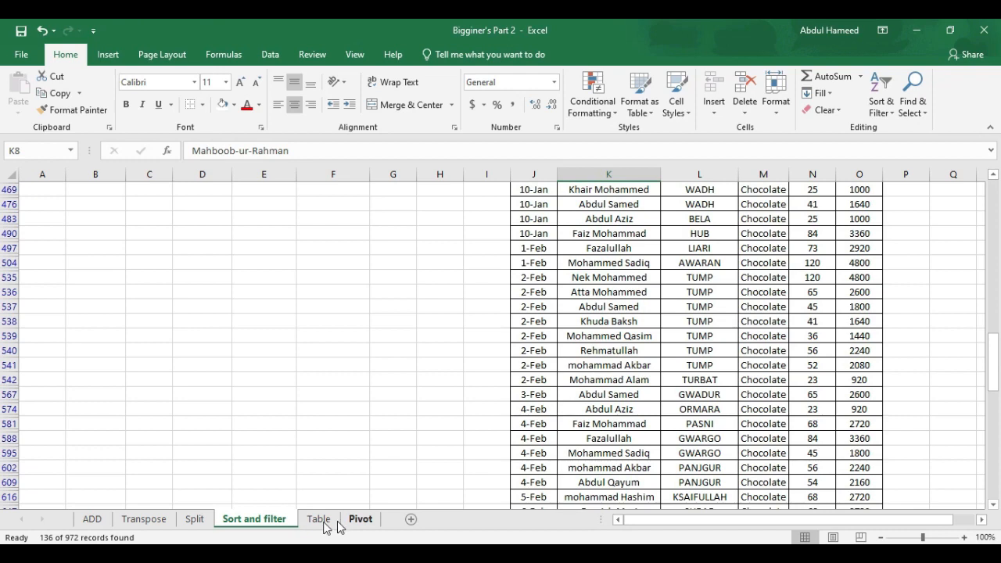
Step: On the Table sheet, convert B3:G11 into a table with headers and view the Department column's sort and filter options
click(324, 521)
scroll(223, 411, up, 1)
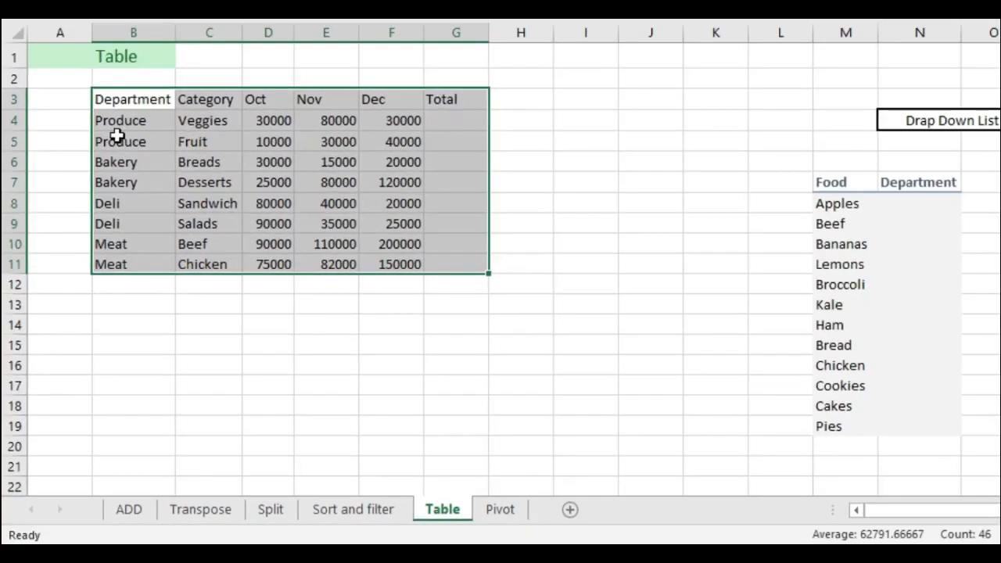
key(ctrl+t)
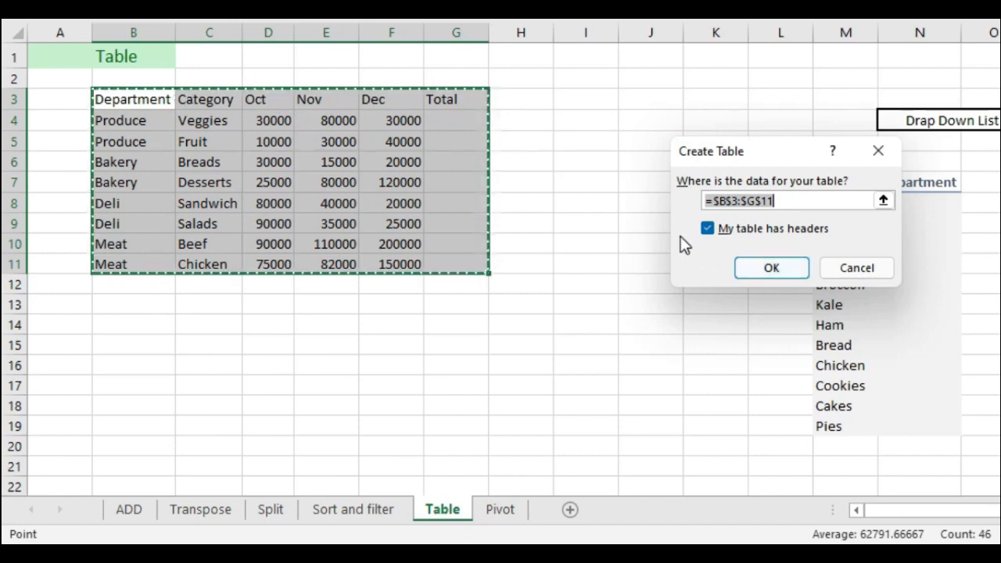
click(765, 268)
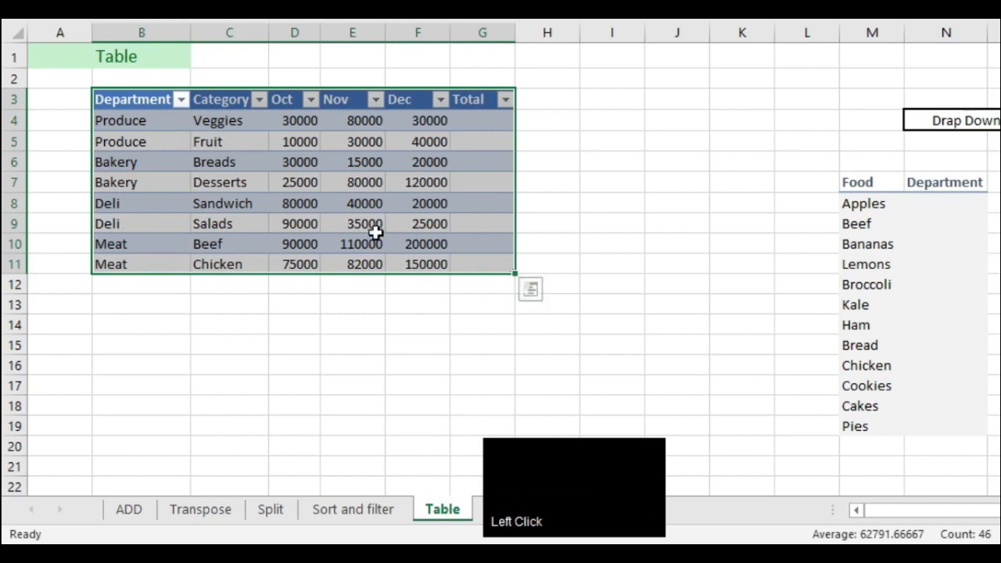
click(207, 142)
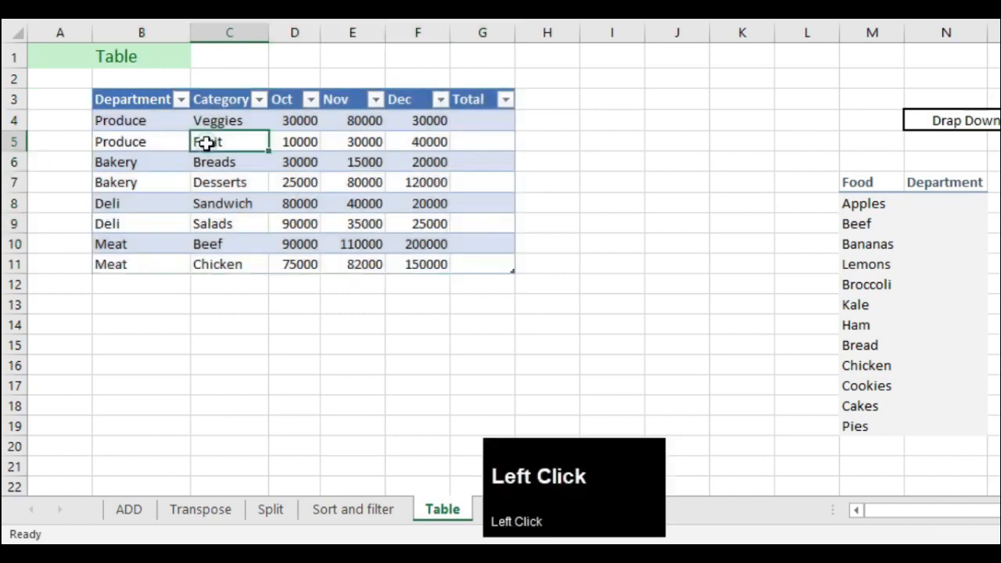
click(180, 100)
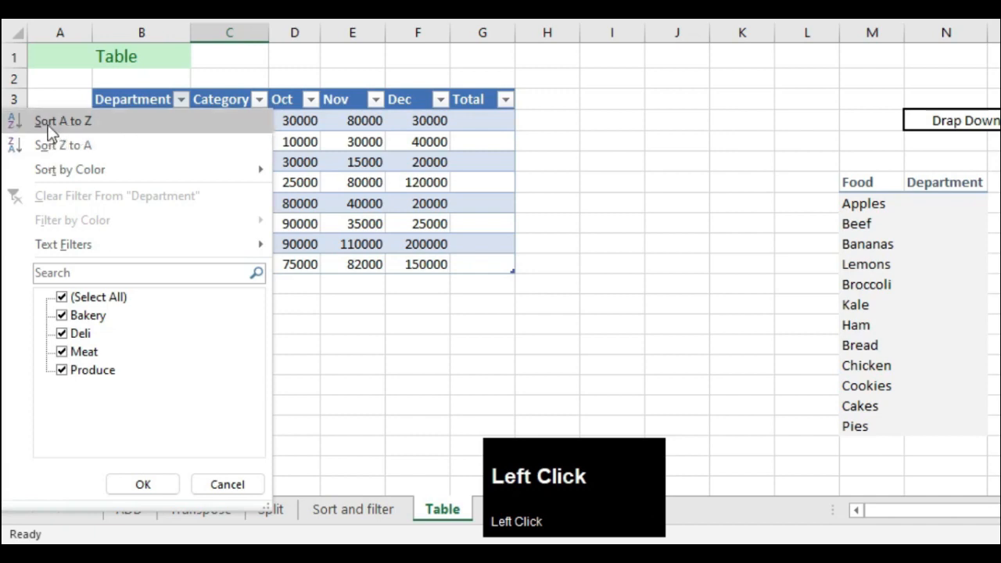
click(298, 168)
click(438, 287)
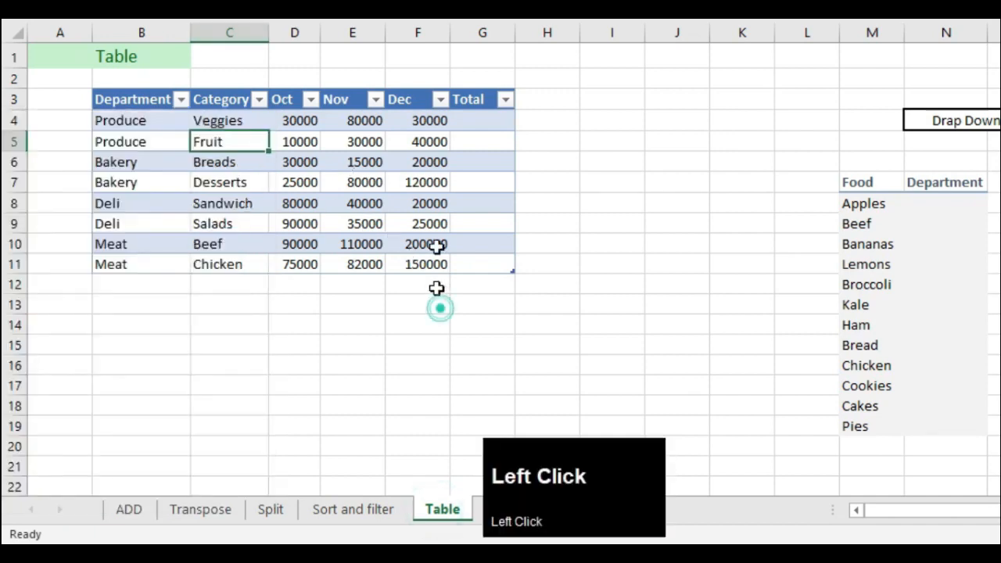
Step: Enter a SUM formula in G4 that adds the row's Oct to Dec values, filling the table's Total column
click(477, 120)
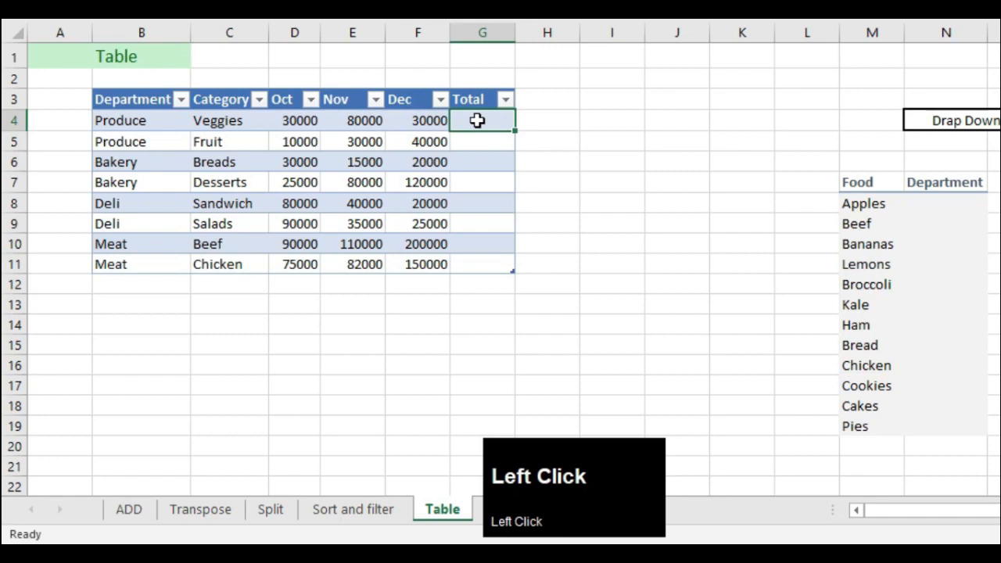
text(=sum()
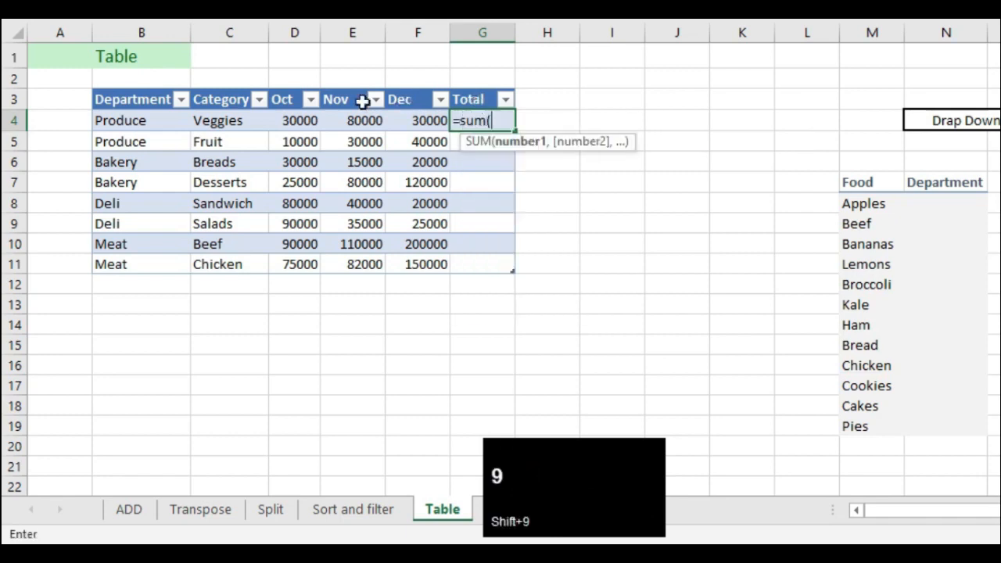
drag(277, 123, 430, 123)
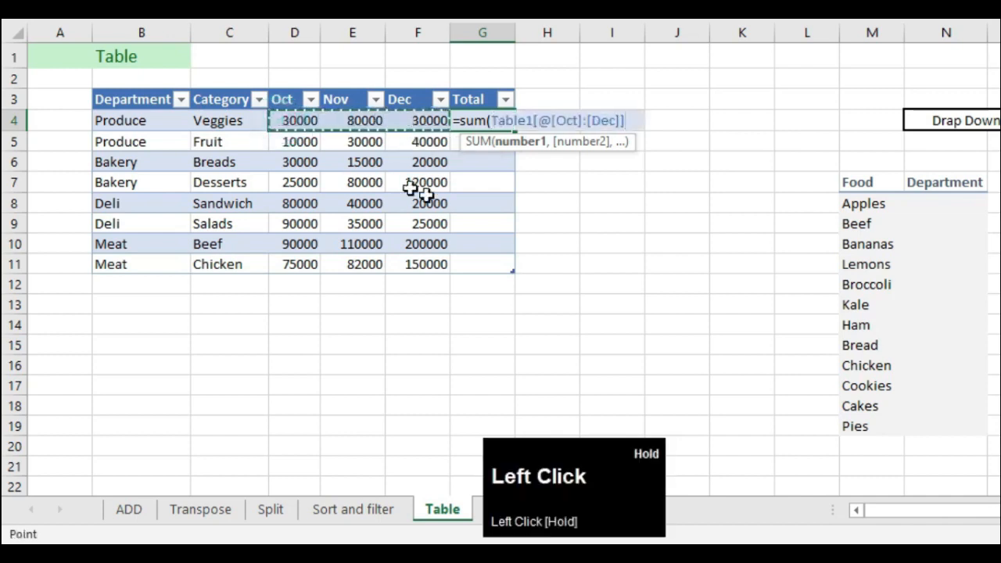
key(Return)
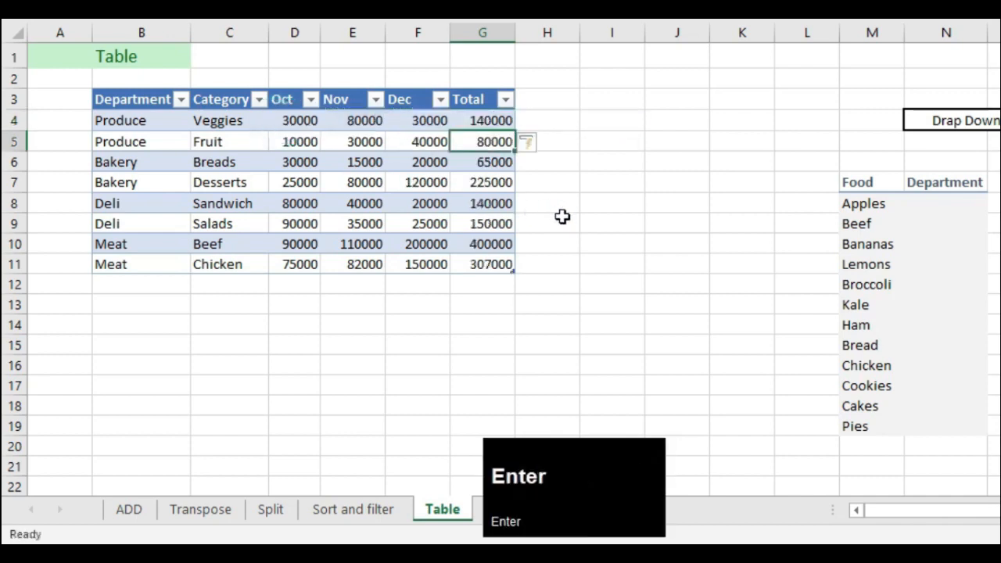
key(Return)
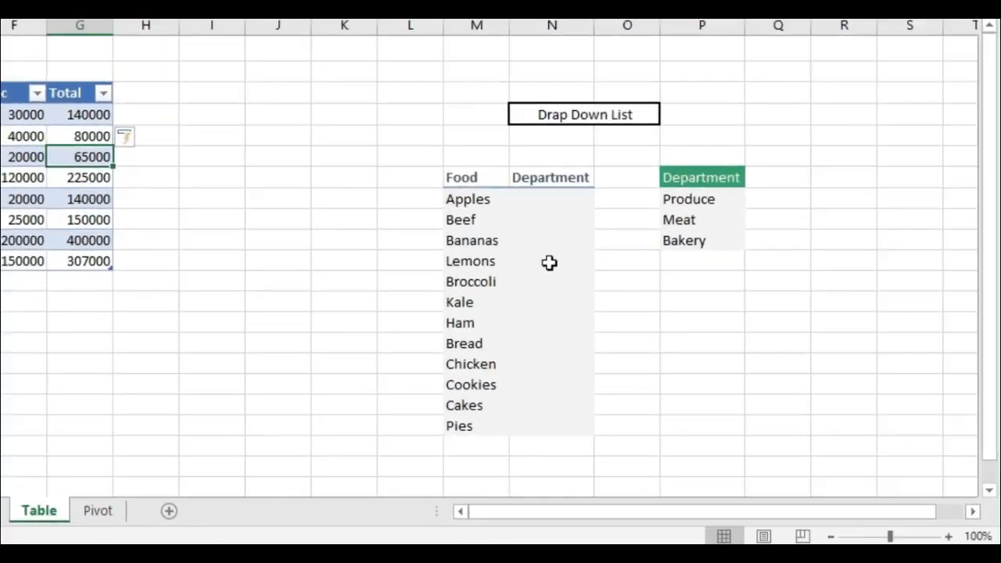
Step: Look over the empty Department column beside the Food list and the department names in P8:P10
click(682, 342)
click(691, 302)
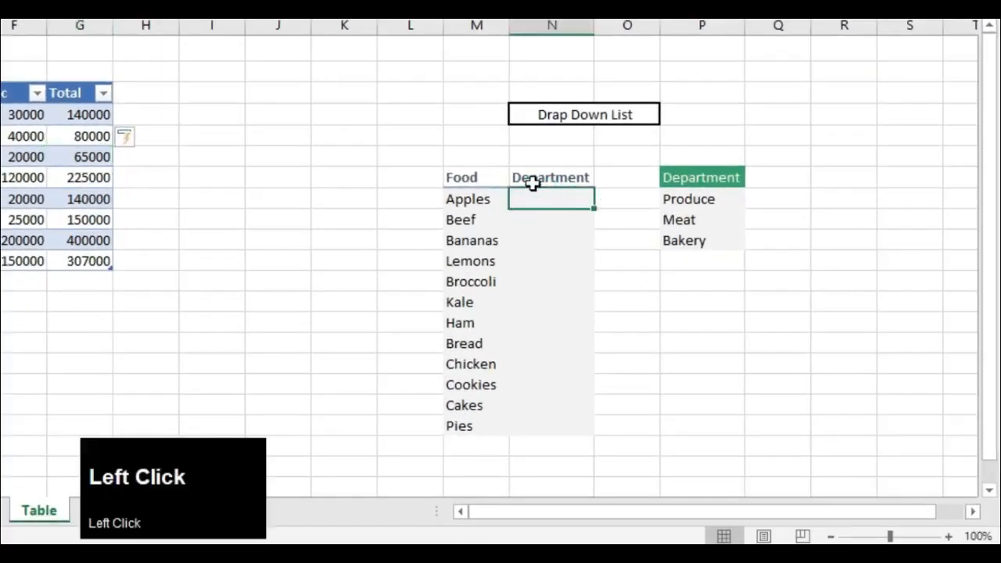
drag(715, 198, 711, 241)
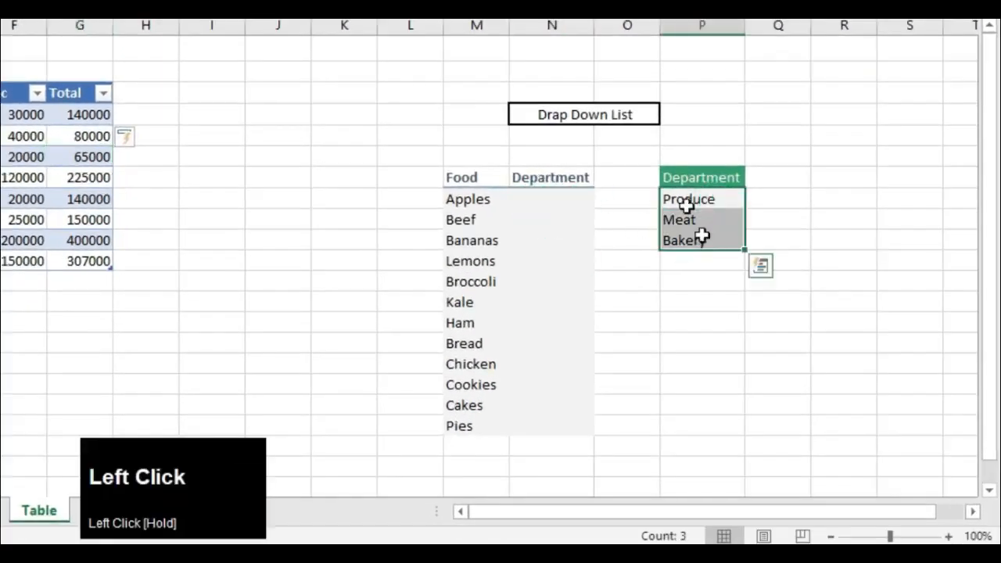
click(562, 199)
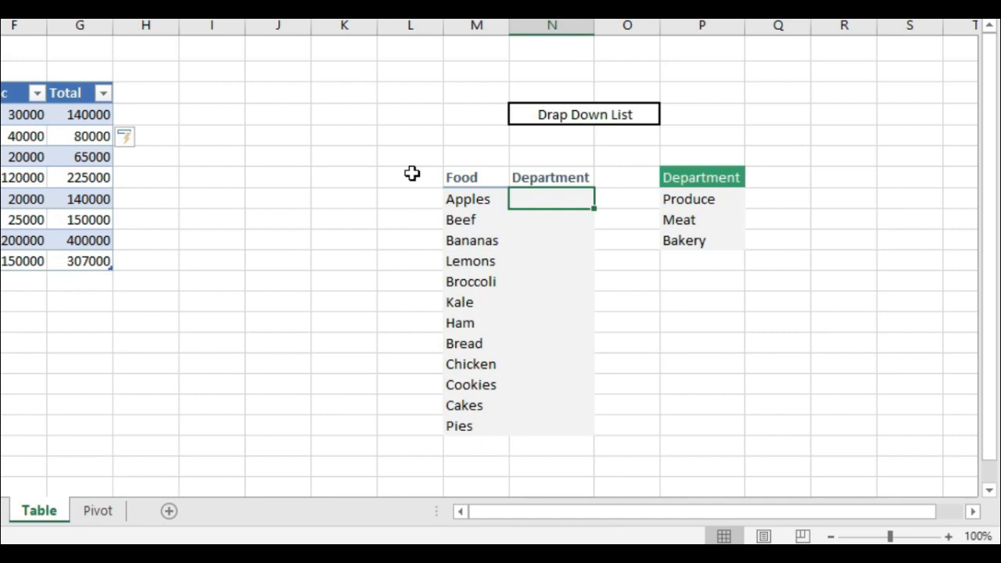
click(607, 266)
Step: Apply List data validation to N8:N19 in the Department column, using =$P$8:$P$10 as the source
drag(540, 199, 534, 397)
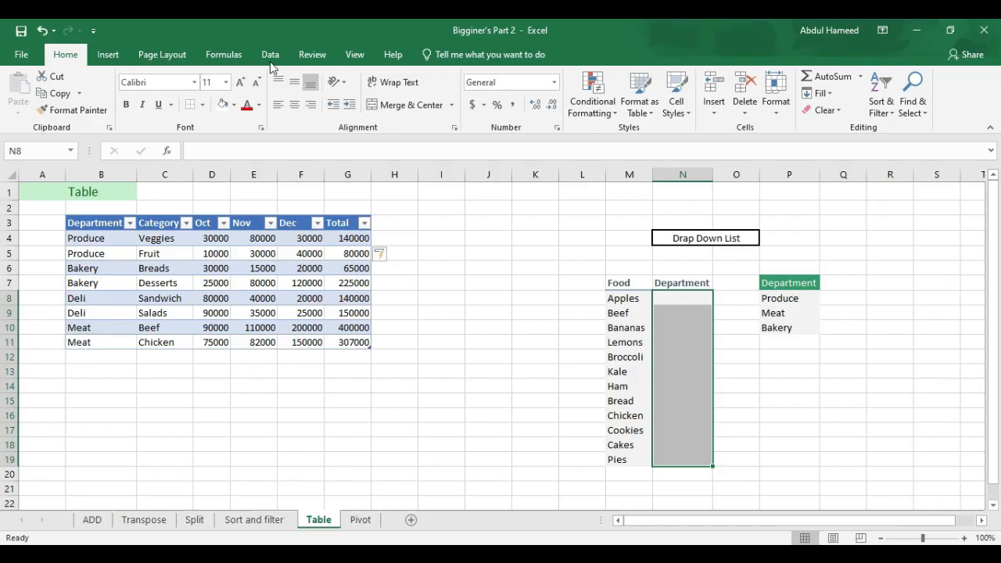
click(278, 55)
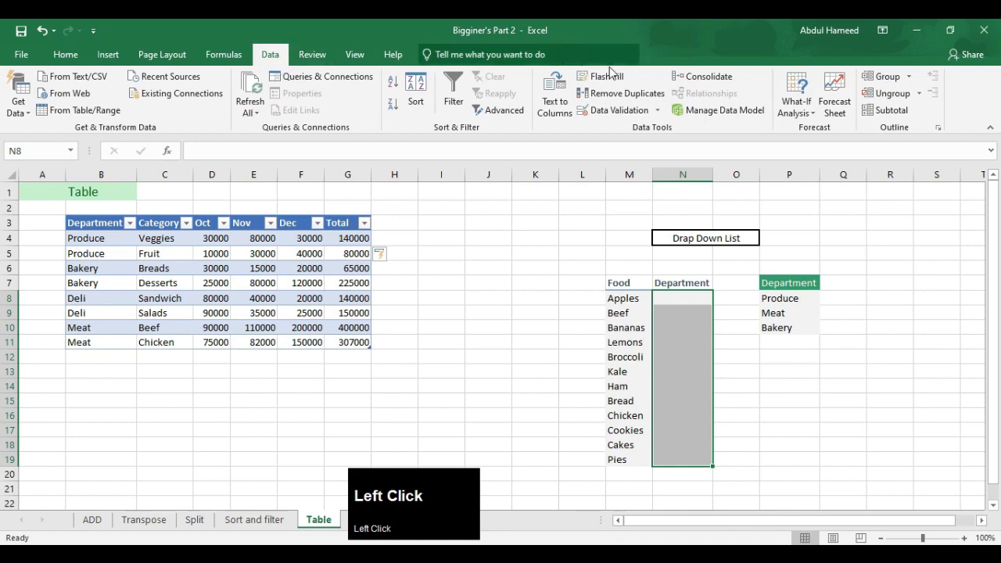
click(629, 114)
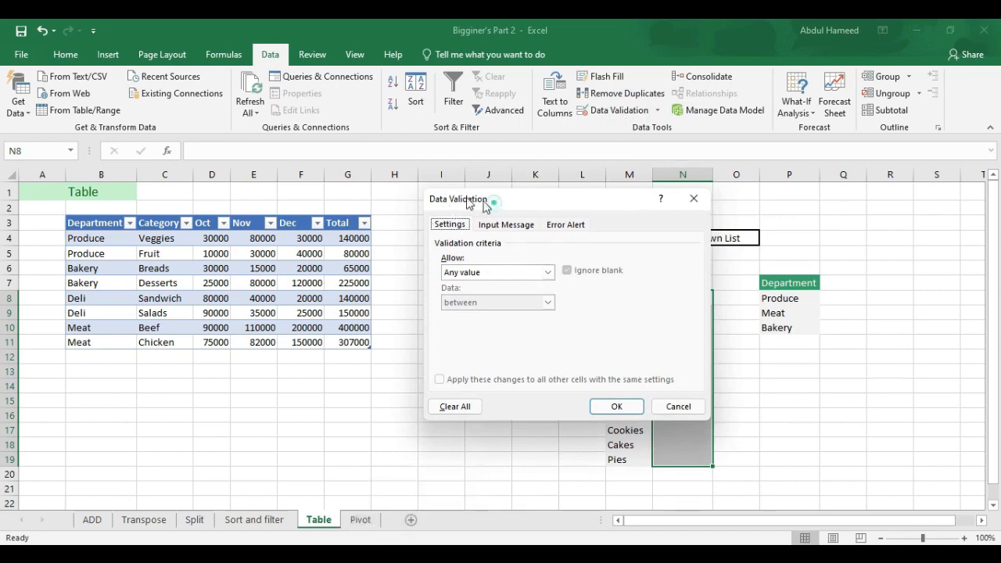
drag(467, 201, 414, 200)
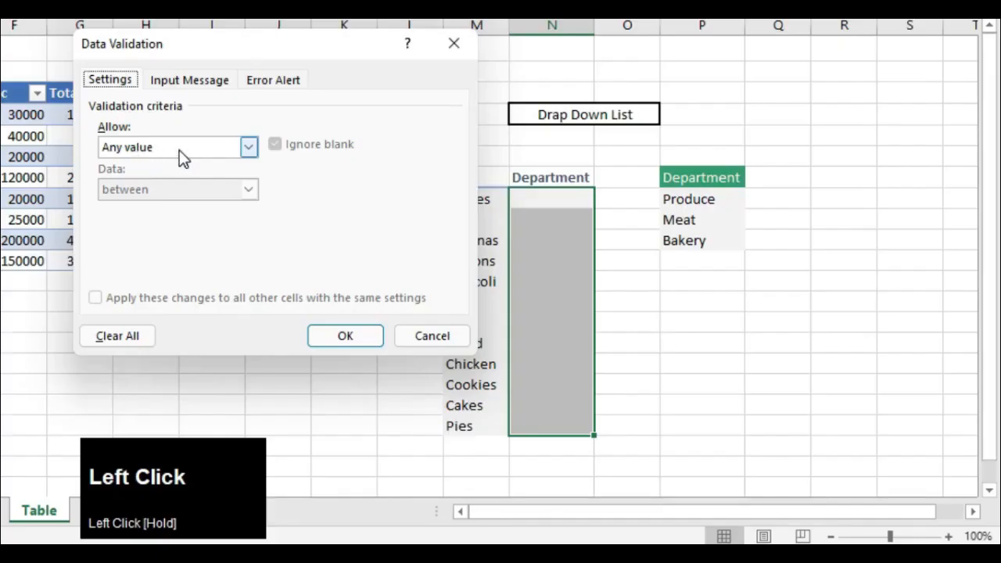
click(181, 153)
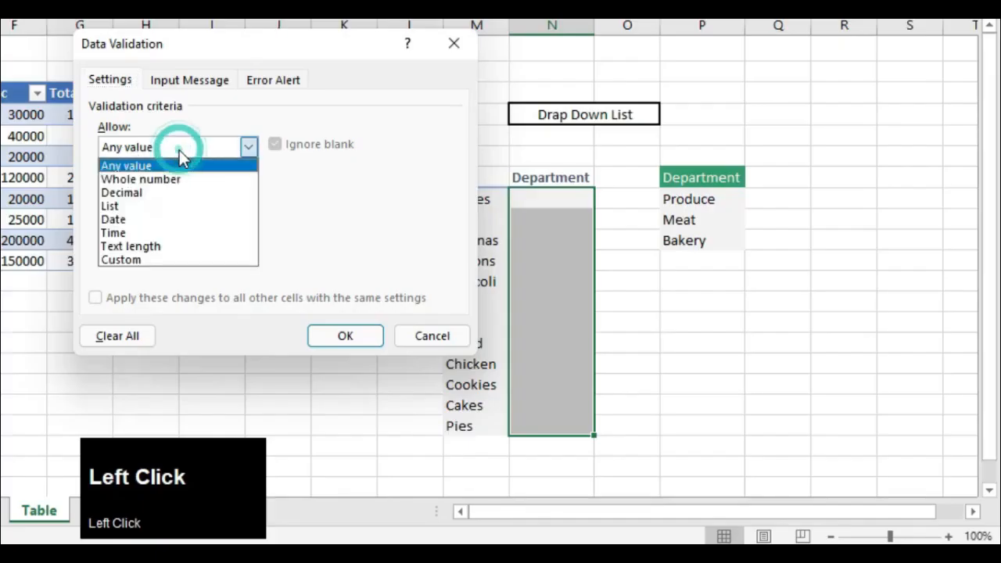
click(116, 205)
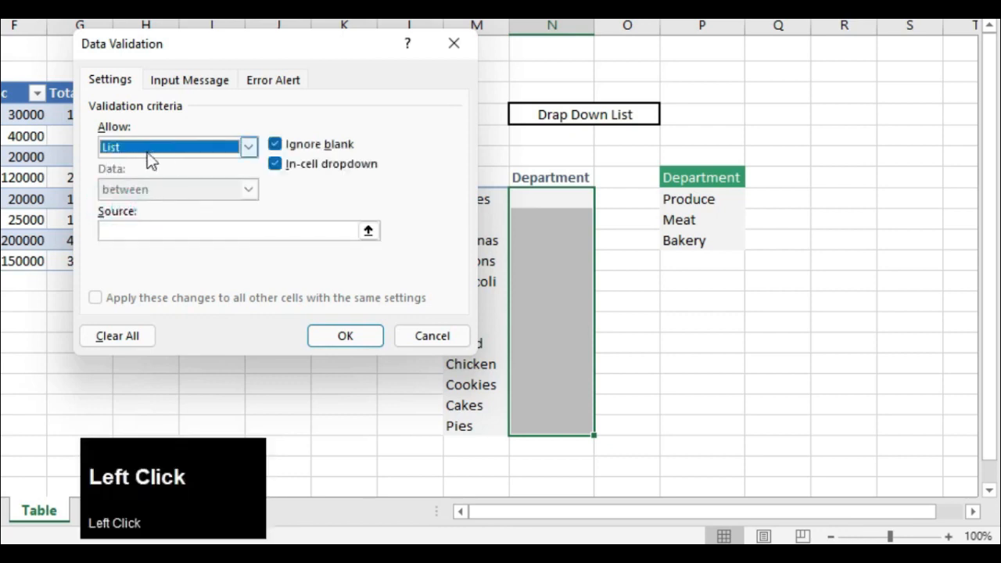
click(120, 230)
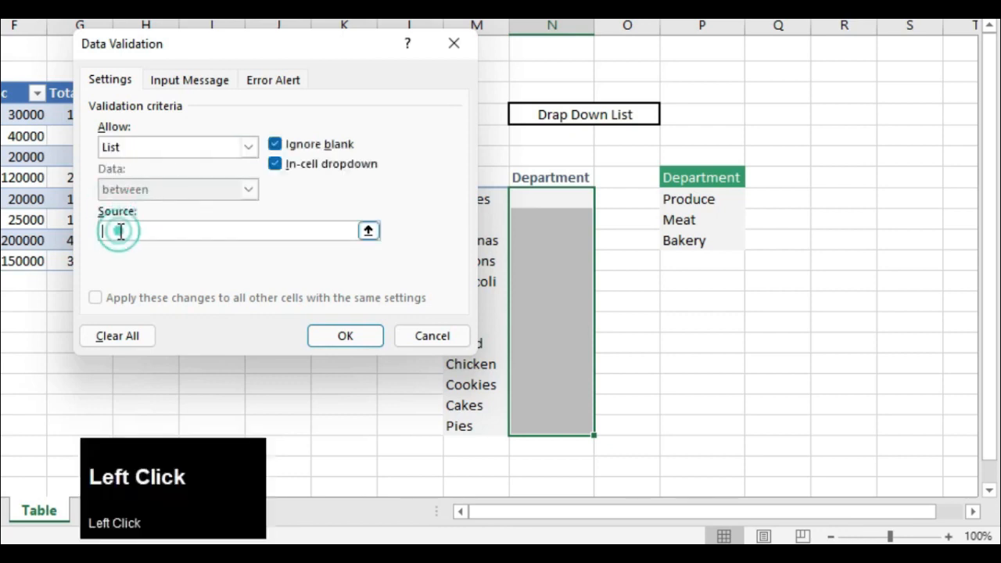
drag(685, 203, 689, 241)
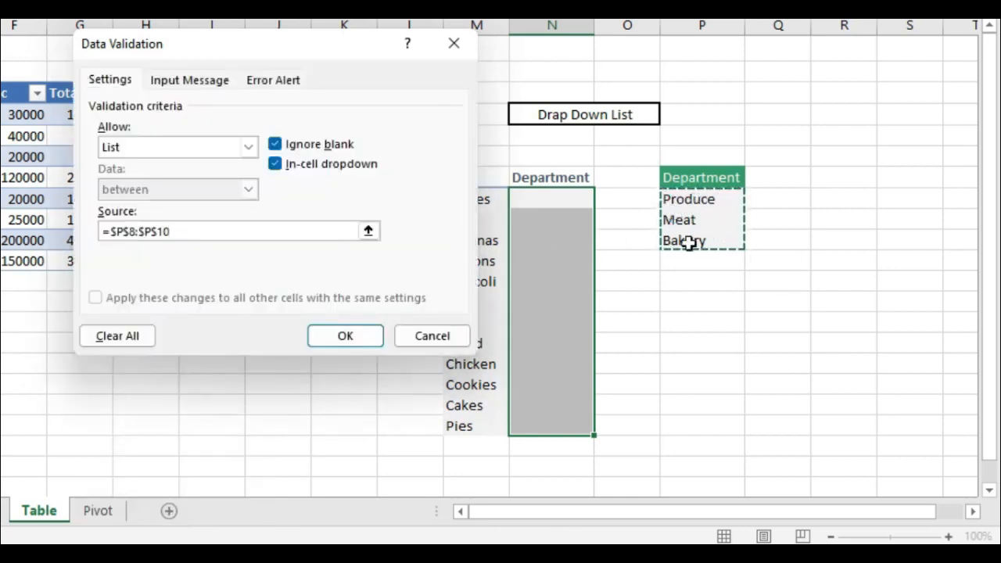
click(327, 336)
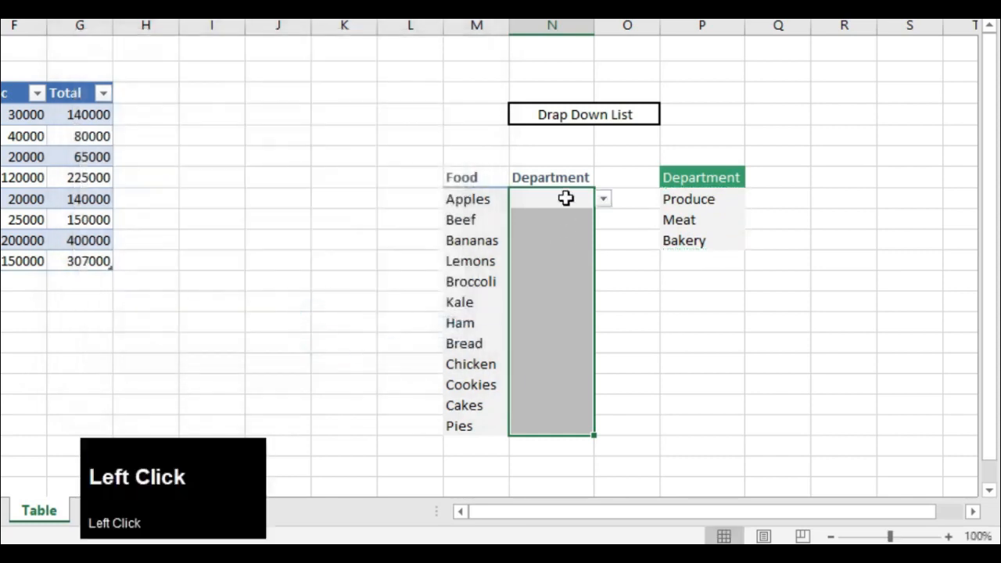
Step: Assign departments from the cell drop-down lists: Produce for Apples, Meat for Beef, Bananas and Bread, and Bakery for Broccoli
click(670, 393)
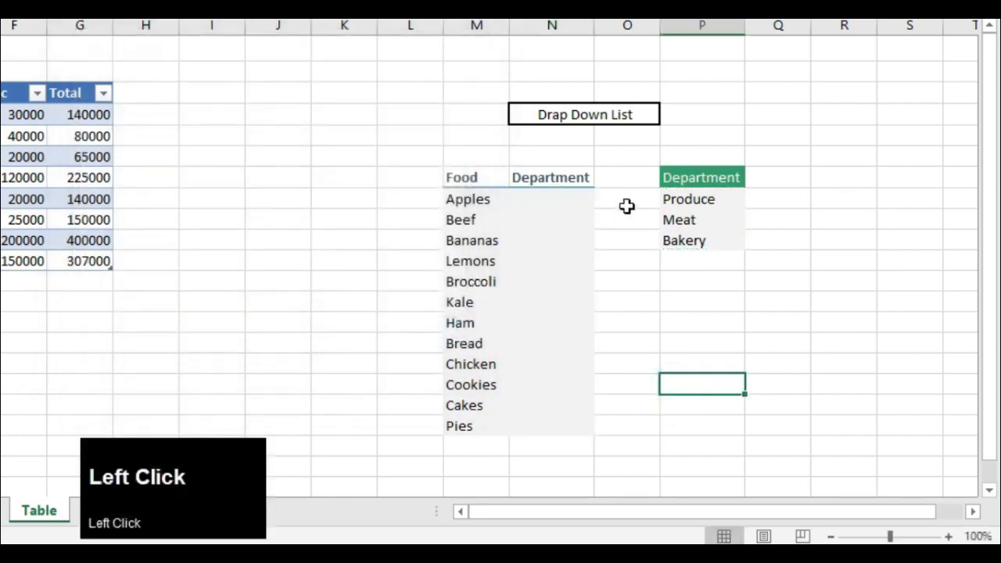
click(579, 201)
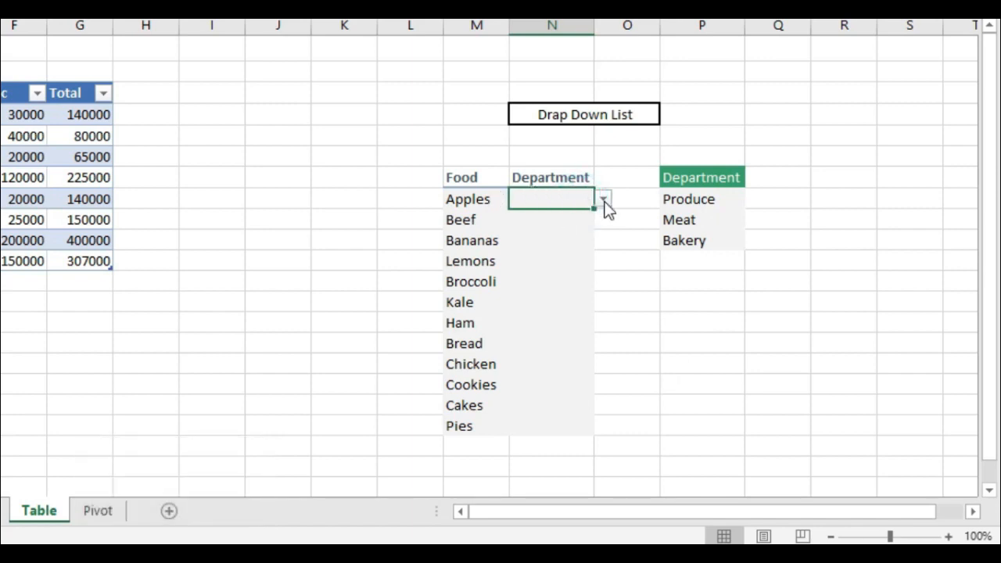
click(604, 201)
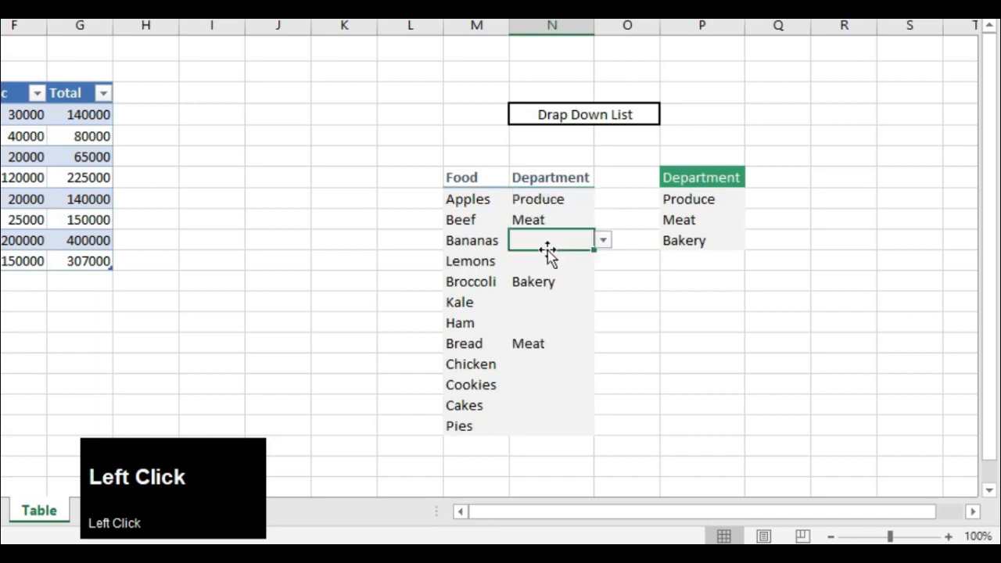
click(546, 252)
click(604, 240)
click(545, 272)
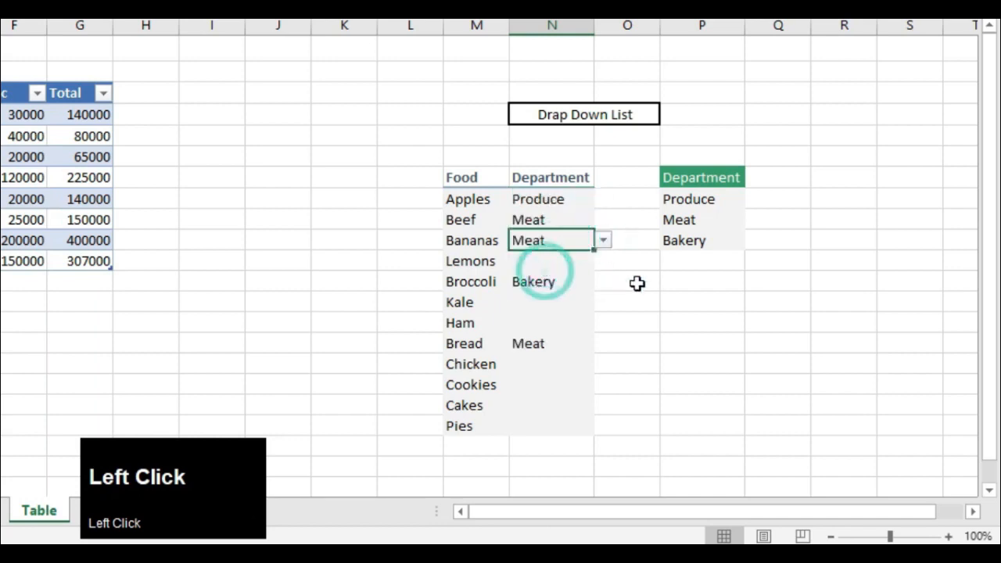
Step: Choose Meat as the department for Kale and Bakery for Ham from their drop-down lists
click(570, 302)
click(603, 302)
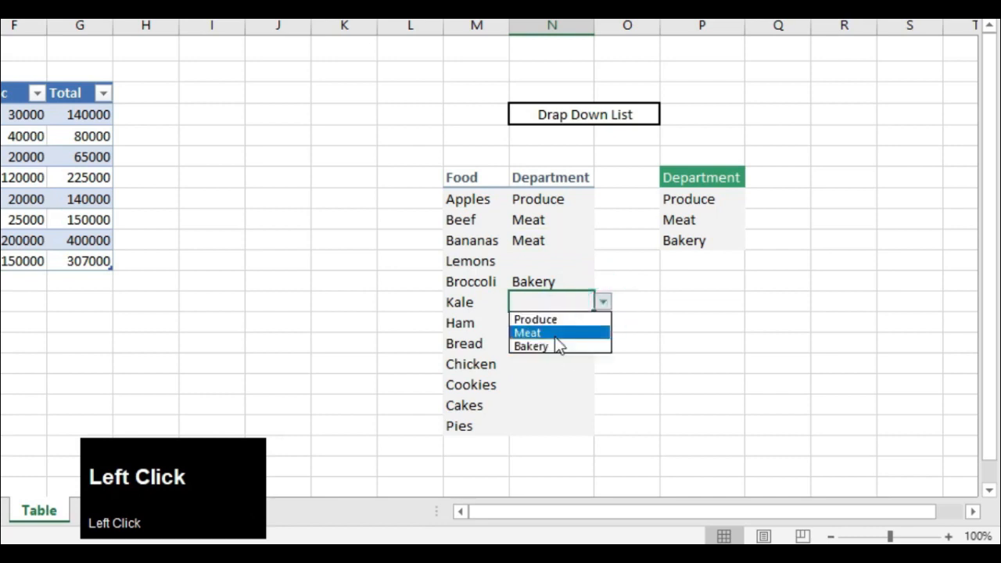
click(556, 338)
click(577, 330)
click(603, 322)
click(543, 366)
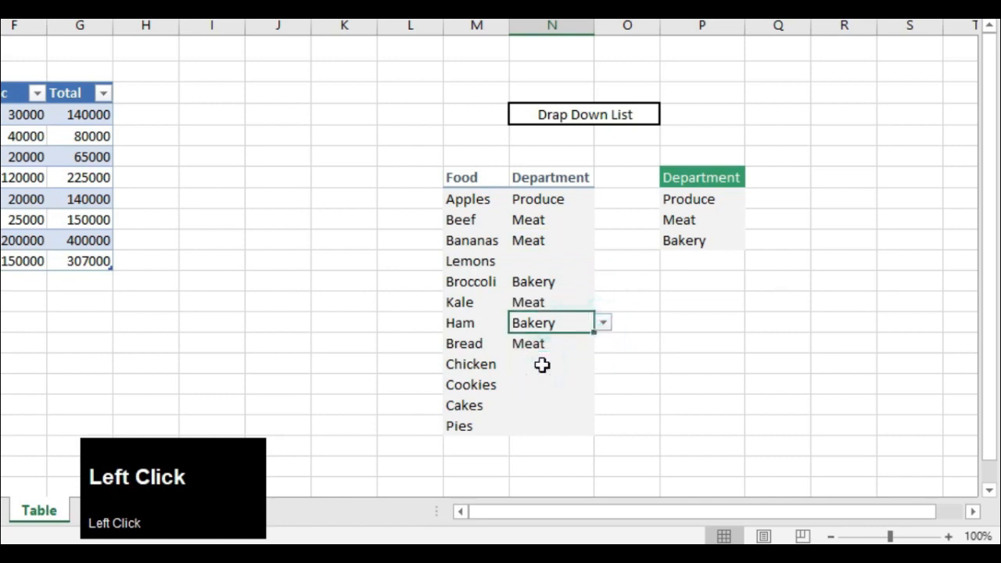